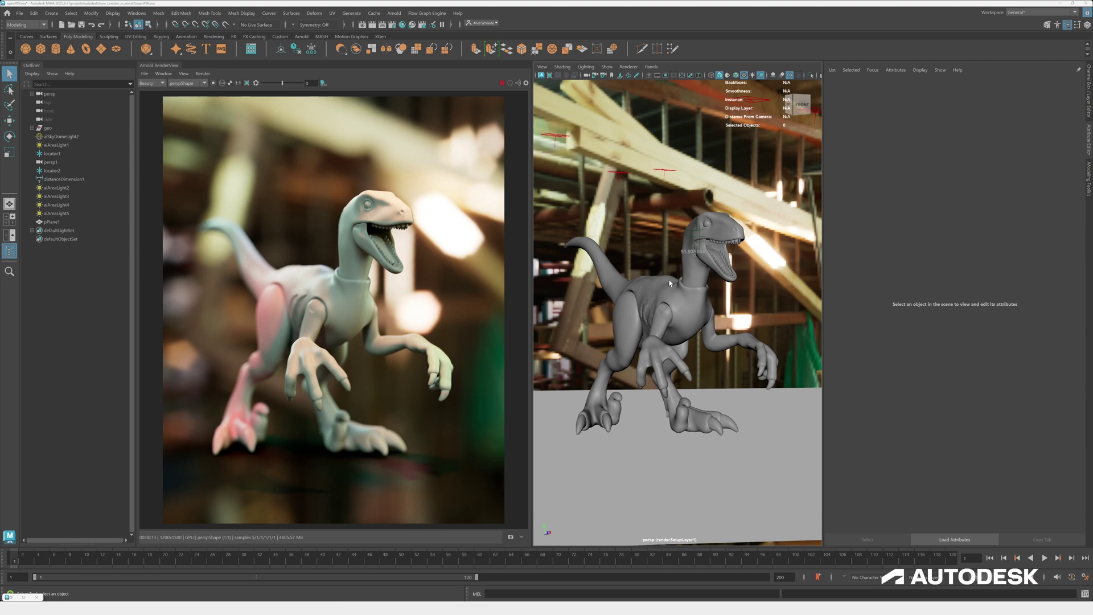
pyautogui.moveTo(688, 295)
pyautogui.keyDown('alt'); pyautogui.mouseDown()
pyautogui.moveTo(700, 305)
pyautogui.moveTo(685, 313)
pyautogui.mouseUp(); pyautogui.keyUp('alt')
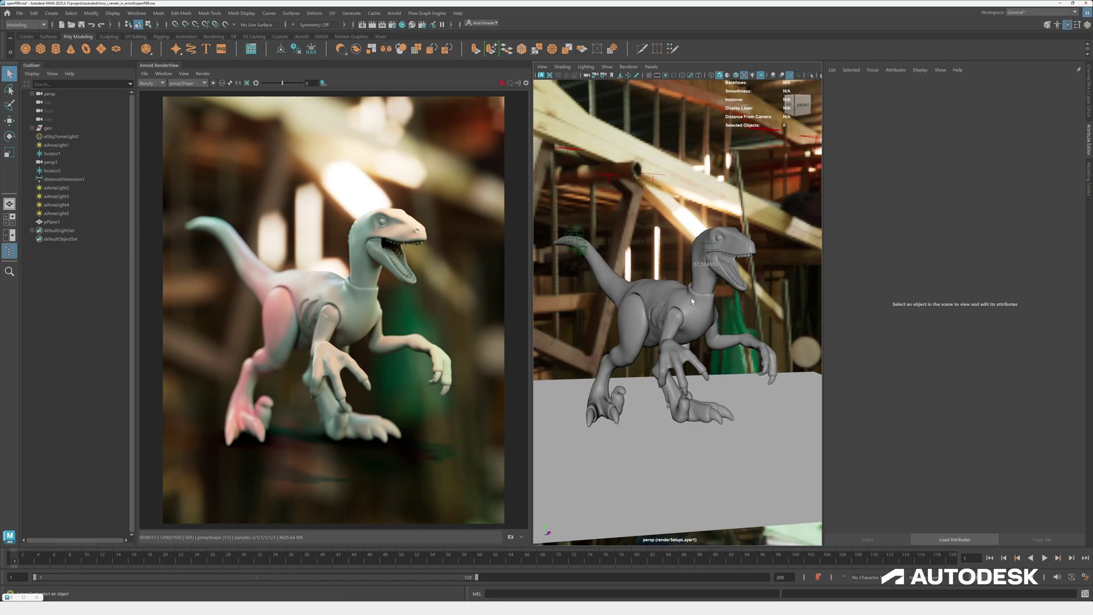
pyautogui.keyDown('alt'); pyautogui.moveTo(676, 295); pyautogui.dragTo(696, 306); pyautogui.keyUp('alt')
pyautogui.keyDown('alt'); pyautogui.moveTo(695, 305); pyautogui.dragTo(723, 302, button='right'); pyautogui.keyUp('alt')
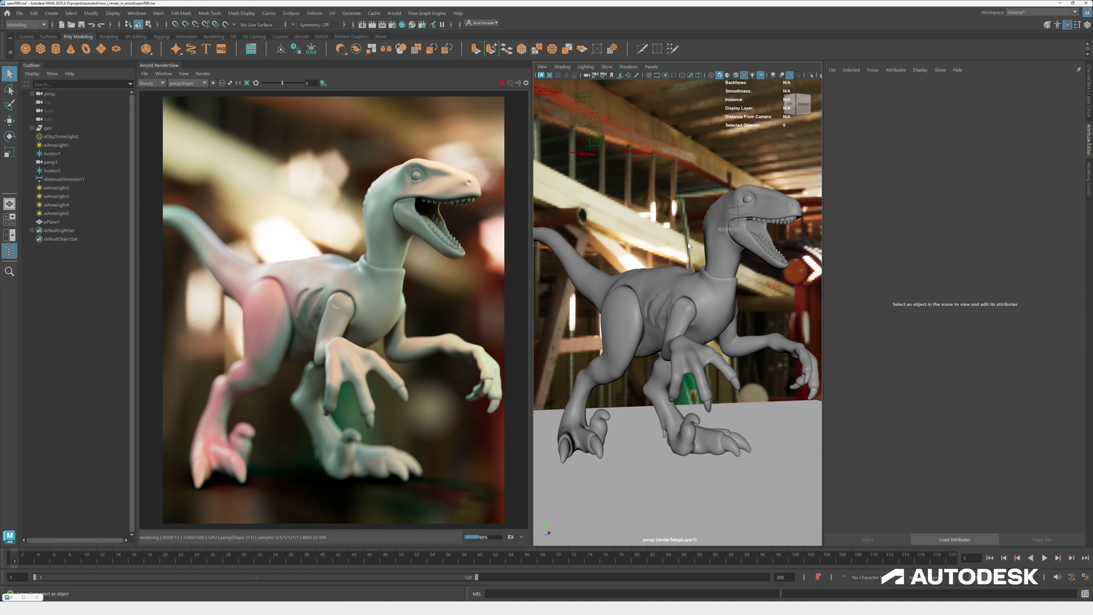
# - Open the Hypershade and create an OpenPBR Surface material, keeping the raptor render in view
pyautogui.click(9, 597)
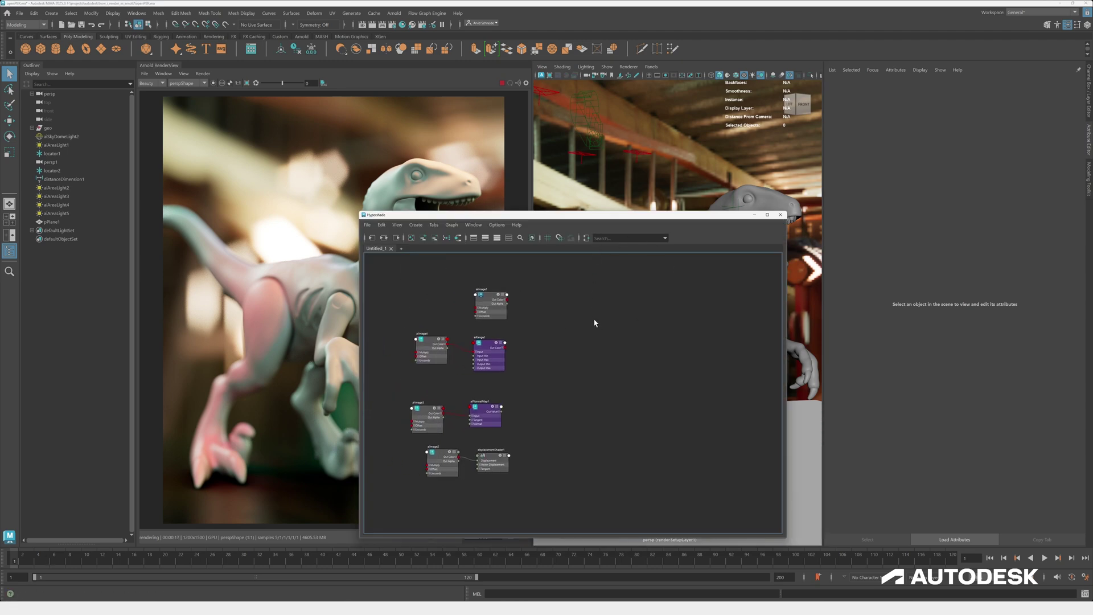
pyautogui.press('Tab')
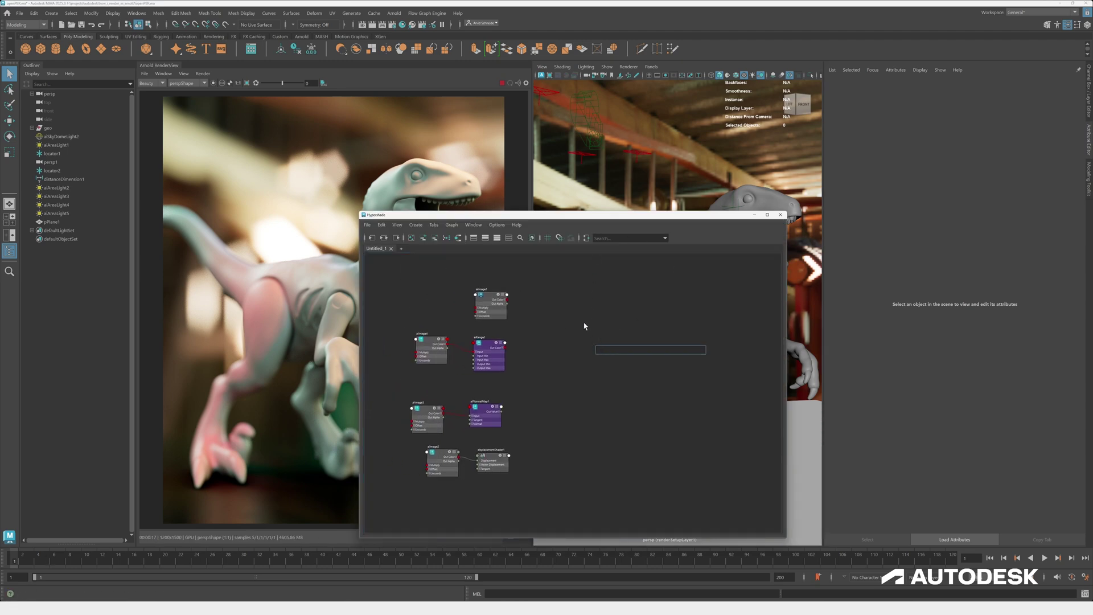
pyautogui.press('Tab')
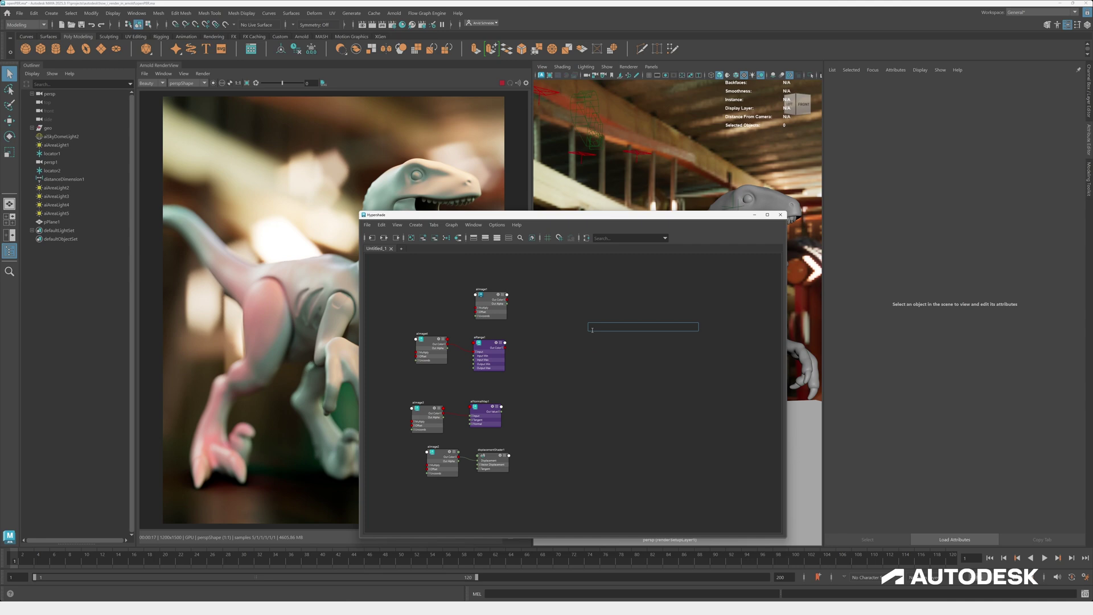
pyautogui.write('open')
pyautogui.click(610, 337)
pyautogui.press('f')
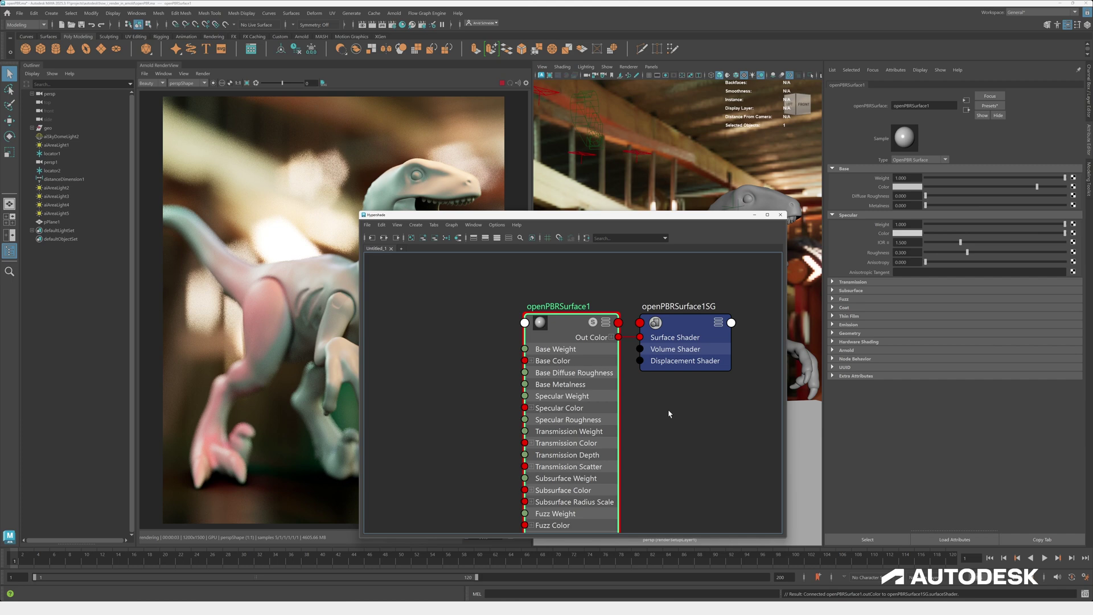
pyautogui.keyDown('alt'); pyautogui.moveTo(440, 373); pyautogui.dragTo(575, 353, button='middle'); pyautogui.keyUp('alt')
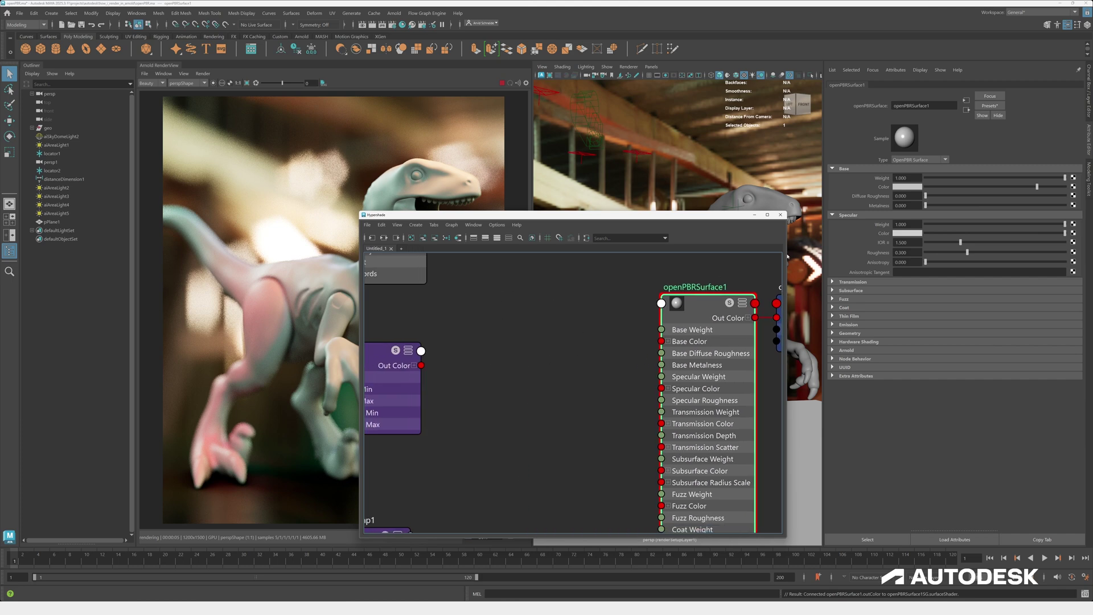
pyautogui.moveTo(730, 222); pyautogui.dragTo(715, 394)
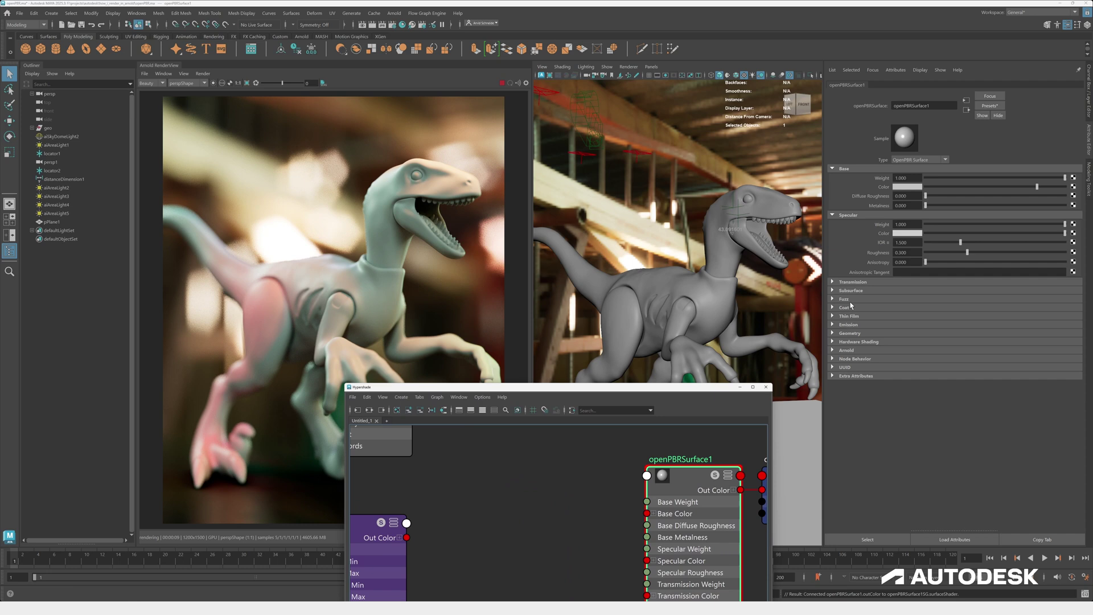
# - Create a Maya Standard Surface material beside the OpenPBR Surface network for comparison
pyautogui.keyDown('alt'); pyautogui.moveTo(560, 478); pyautogui.dragTo(473, 481, button='middle'); pyautogui.keyUp('alt')
pyautogui.scroll(-3, 473, 480)
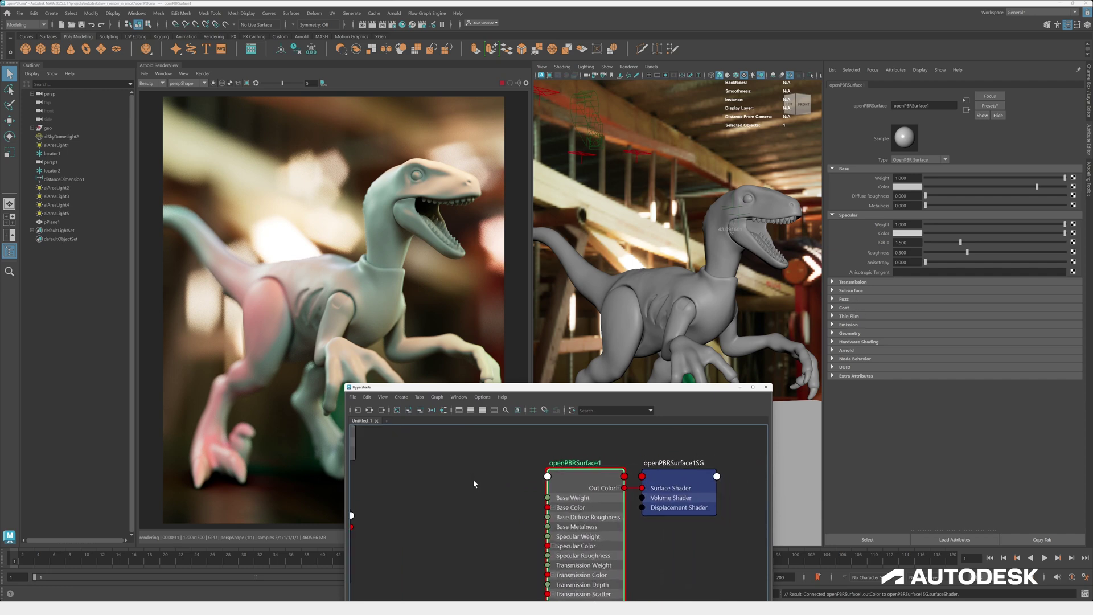
pyautogui.keyDown('alt'); pyautogui.moveTo(557, 530); pyautogui.dragTo(458, 509, button='middle'); pyautogui.keyUp('alt')
pyautogui.click(628, 530)
pyautogui.press('Tab')
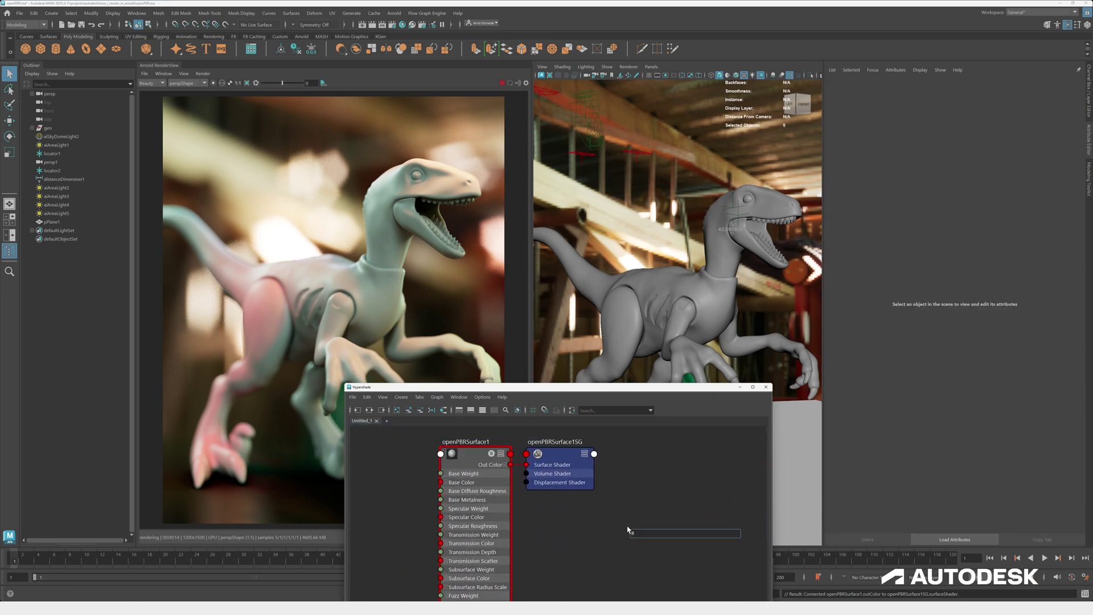
pyautogui.write('stand')
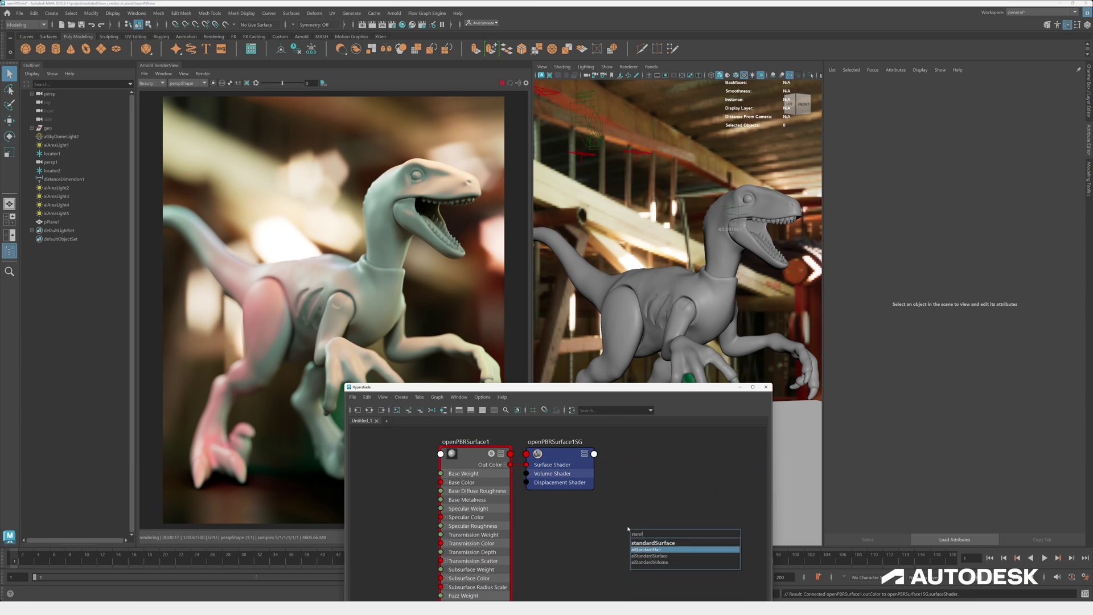
pyautogui.press('Up')
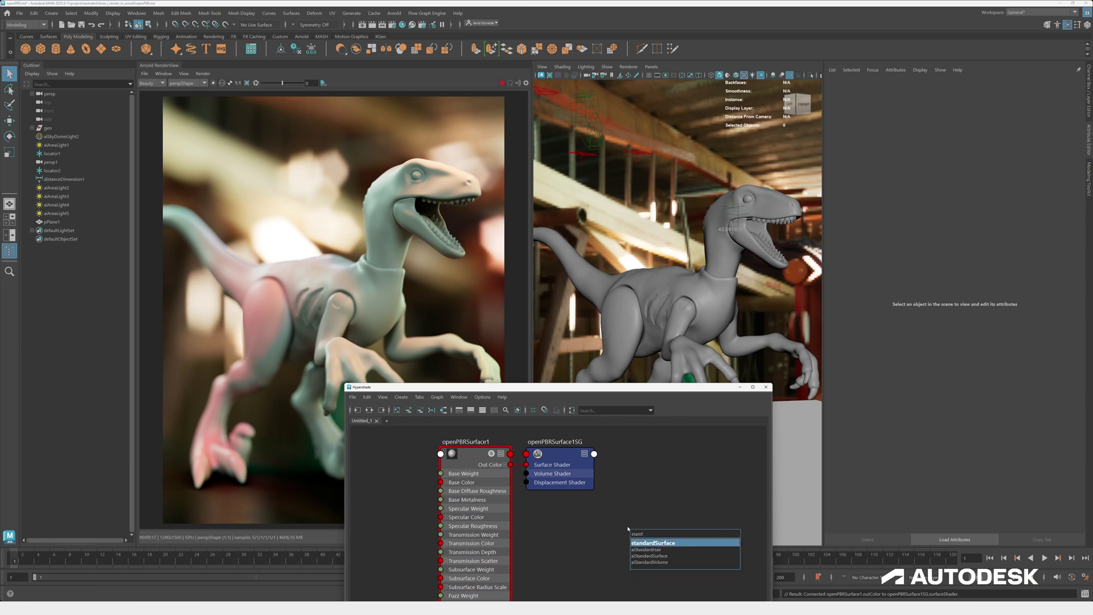
pyautogui.press('Return')
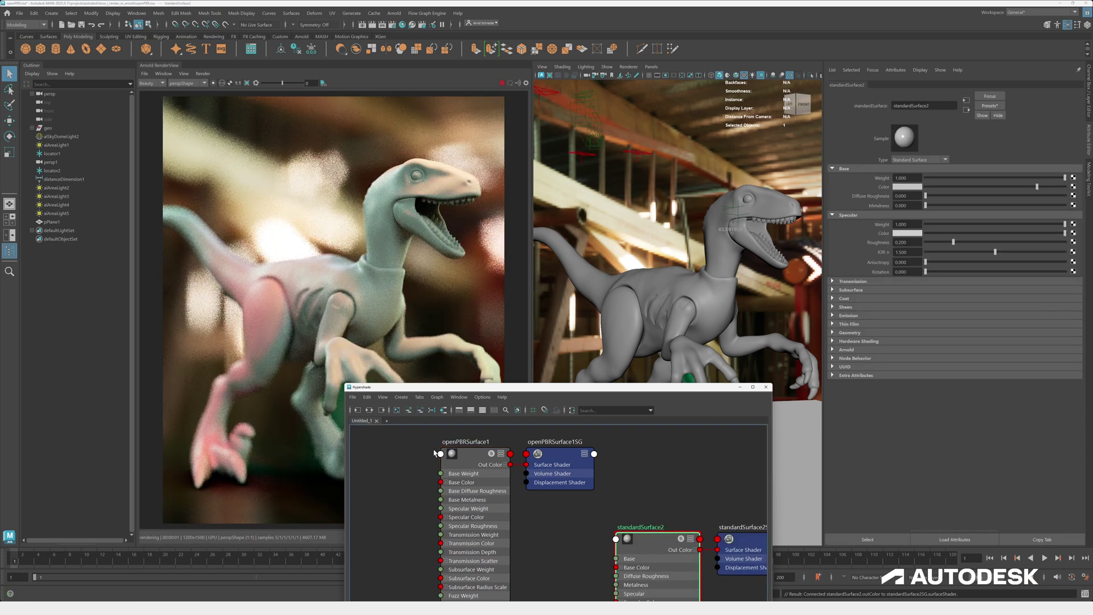
# - Compare the attribute sections of the OpenPBR Surface and Standard Surface materials, including transmission, sheen and emission
pyautogui.click(472, 456)
pyautogui.click(640, 529)
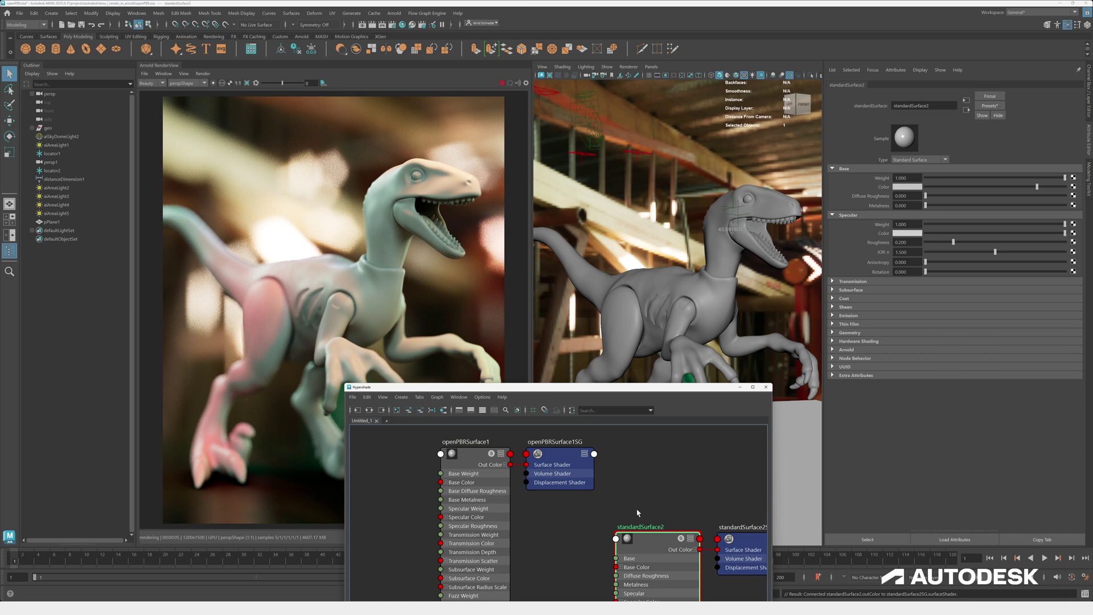
pyautogui.click(466, 453)
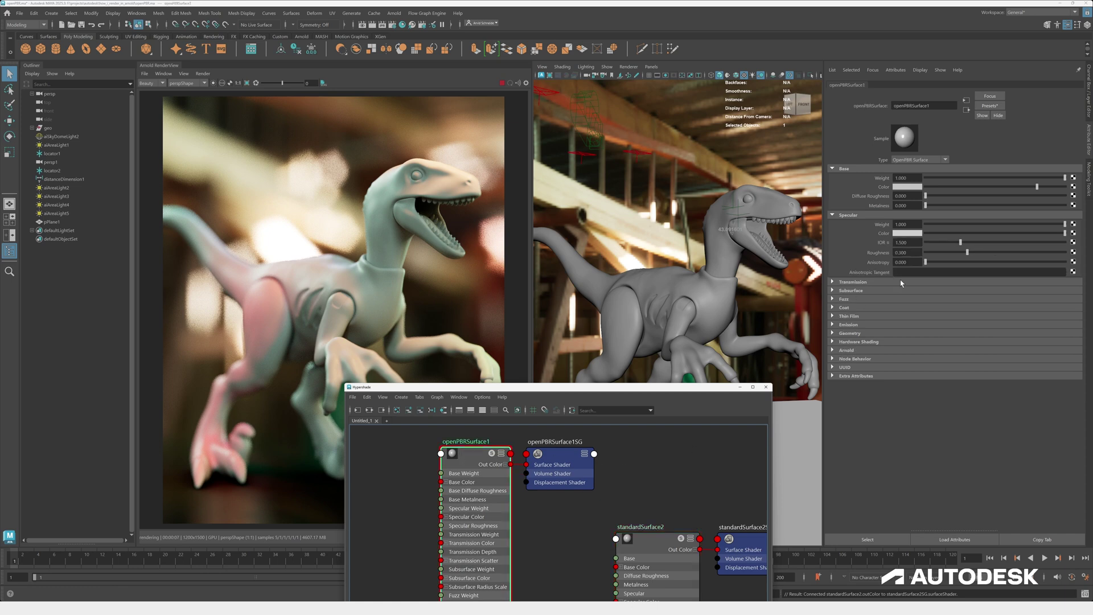
pyautogui.click(833, 282)
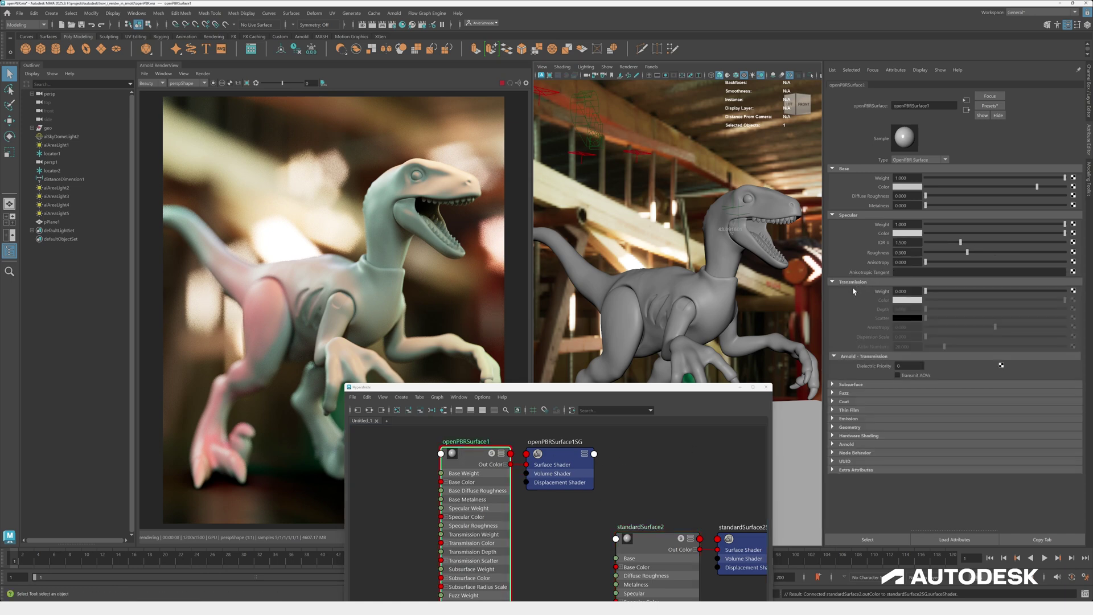
pyautogui.click(848, 419)
pyautogui.click(649, 544)
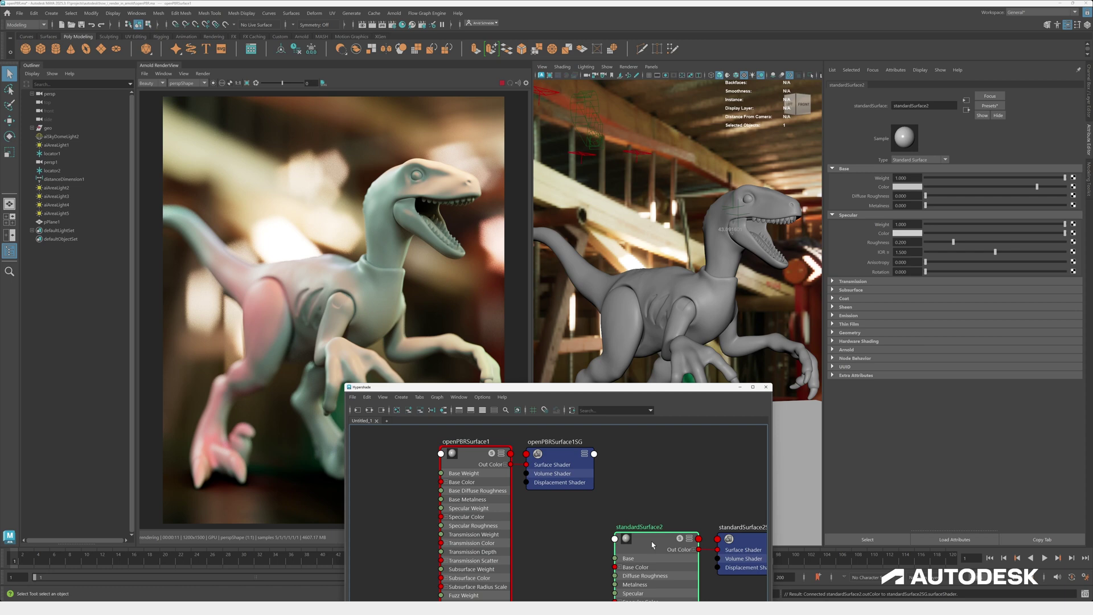
pyautogui.click(876, 316)
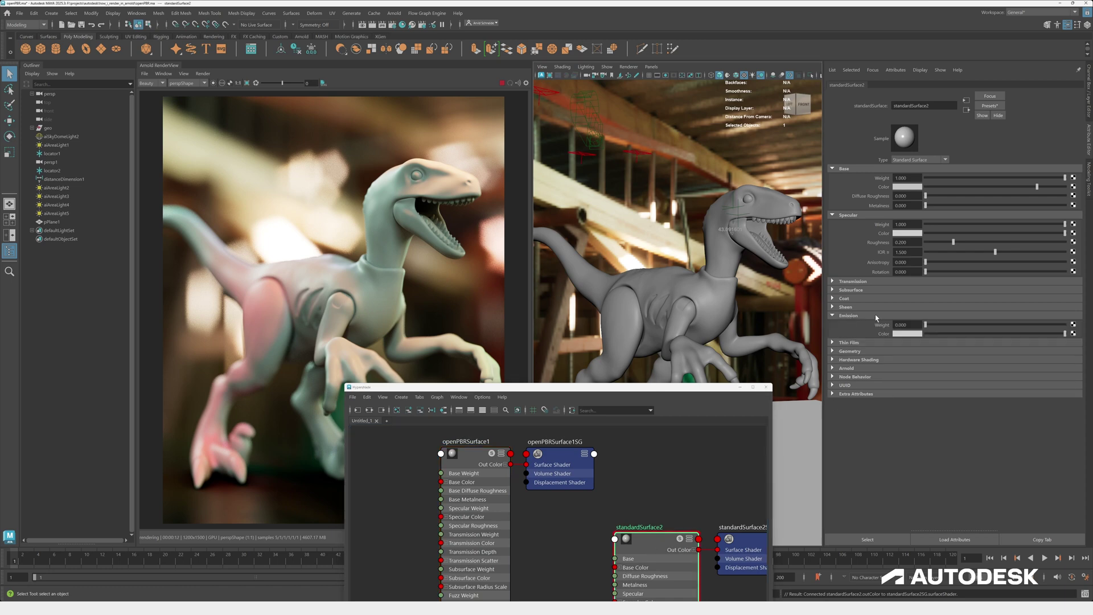
pyautogui.click(842, 308)
pyautogui.click(654, 542)
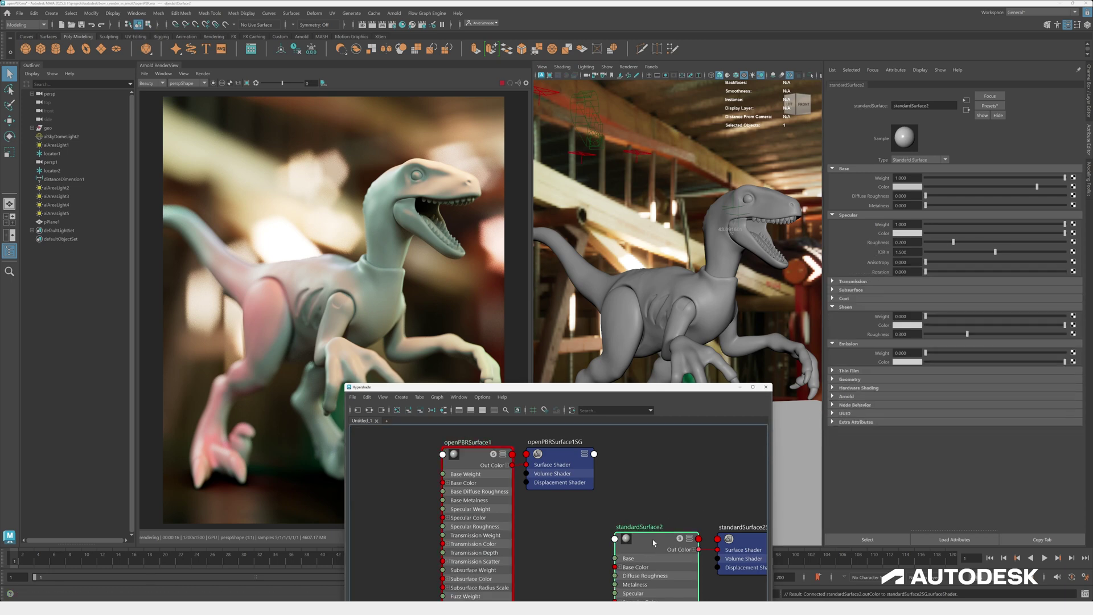
pyautogui.click(851, 281)
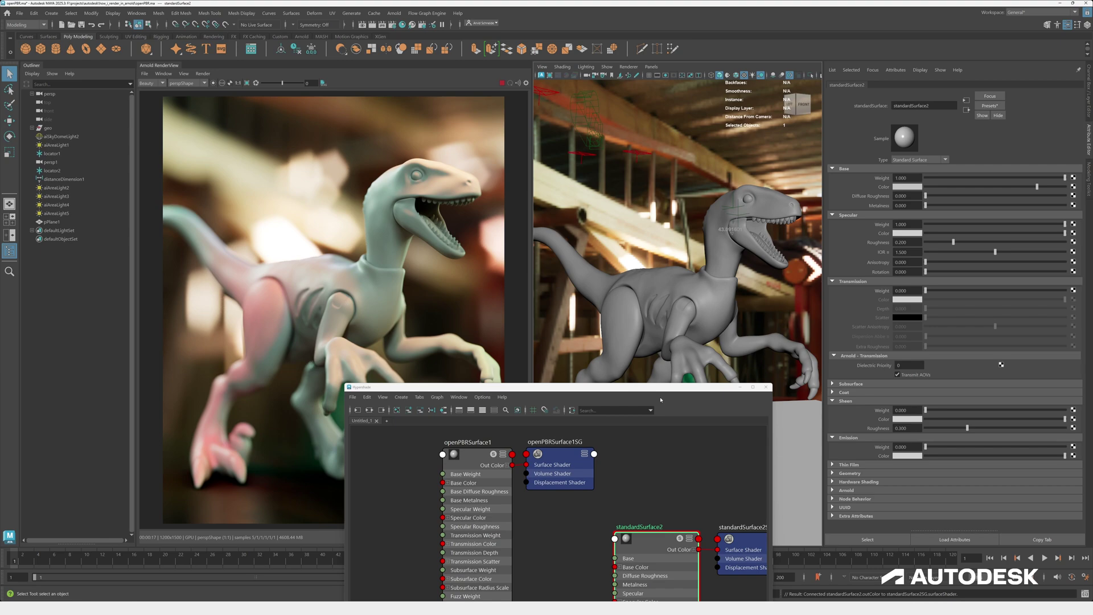
# - Delete the Standard Surface material together with its shading group from the node graph
pyautogui.keyDown('alt'); pyautogui.moveTo(662, 471); pyautogui.dragTo(638, 437, button='middle'); pyautogui.keyUp('alt')
pyautogui.moveTo(722, 455); pyautogui.dragTo(616, 556)
pyautogui.press('Delete')
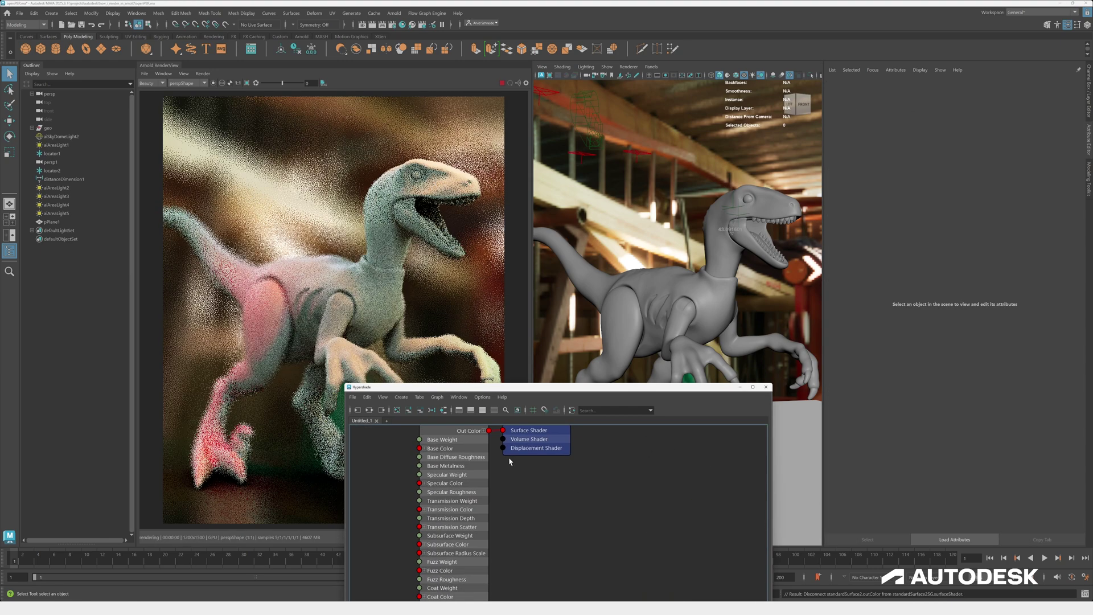
# - Assign the OpenPBR Surface material to the raptor's geo group
pyautogui.keyDown('alt'); pyautogui.moveTo(516, 508); pyautogui.dragTo(596, 512, button='middle'); pyautogui.keyUp('alt')
pyautogui.scroll(-2, 596, 512)
pyautogui.keyDown('alt'); pyautogui.moveTo(487, 472); pyautogui.dragTo(505, 520, button='middle'); pyautogui.keyUp('alt')
pyautogui.click(569, 499)
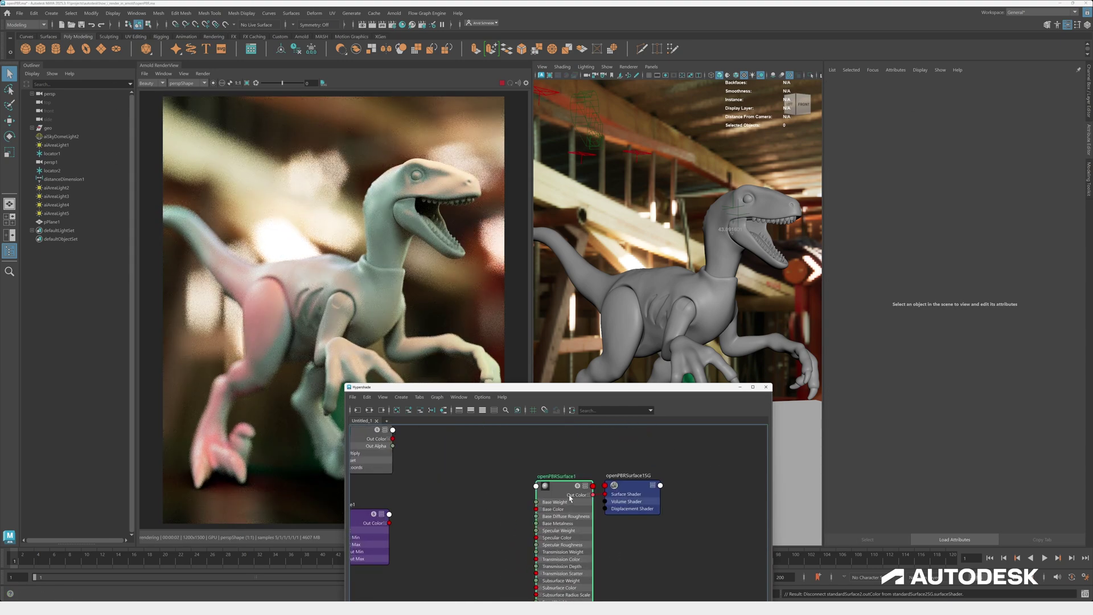
pyautogui.click(48, 128)
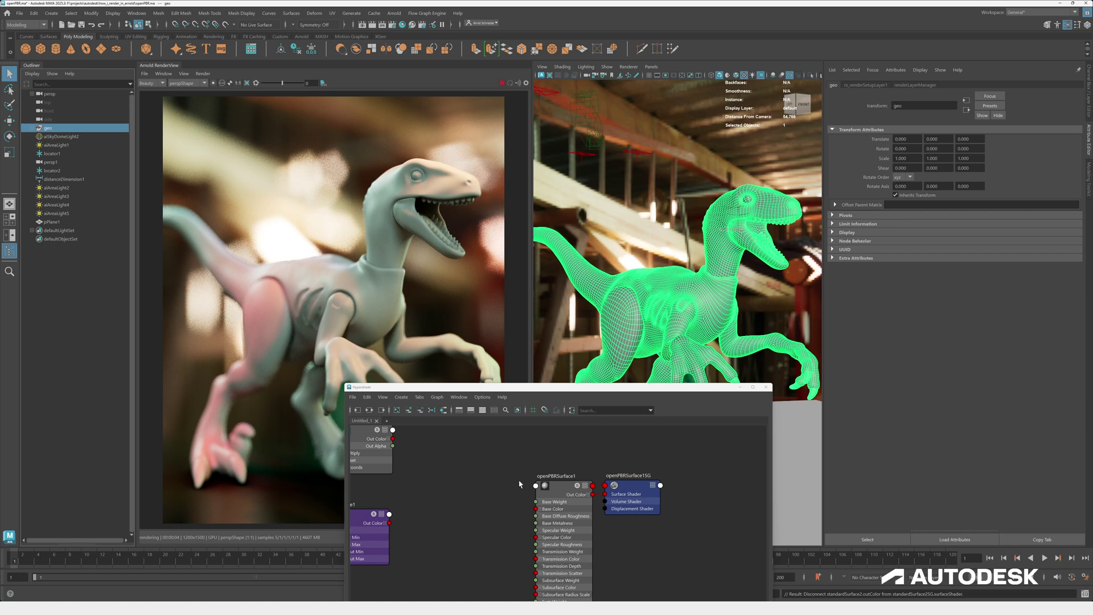
pyautogui.moveTo(559, 493); pyautogui.dragTo(561, 427, button='right')
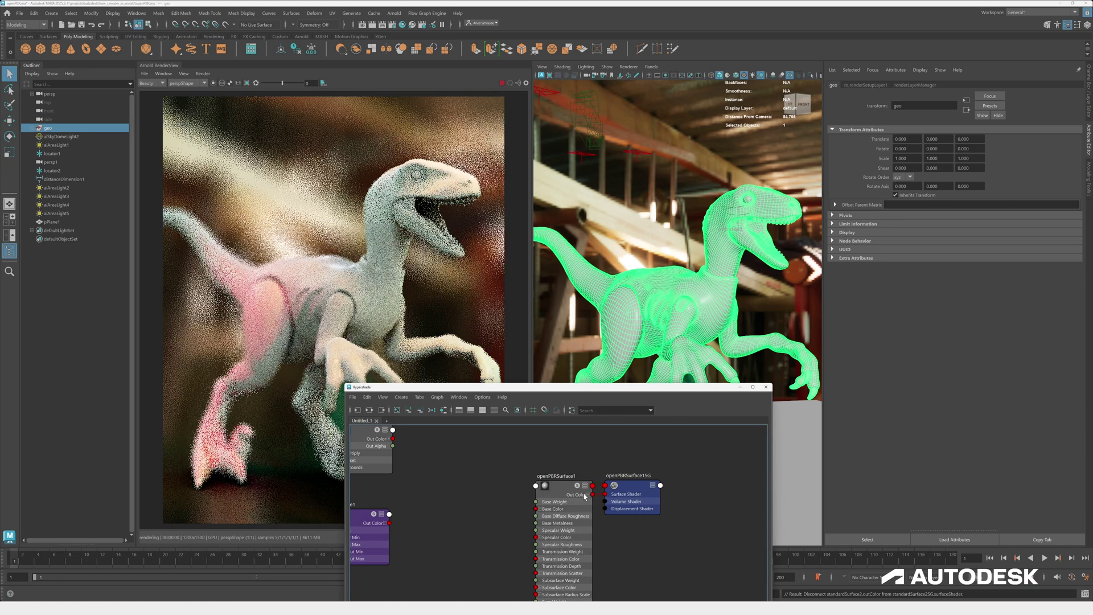
pyautogui.click(598, 446)
# - Try different base weight, metalness and specular weight values on the OpenPBR Surface material
pyautogui.click(553, 501)
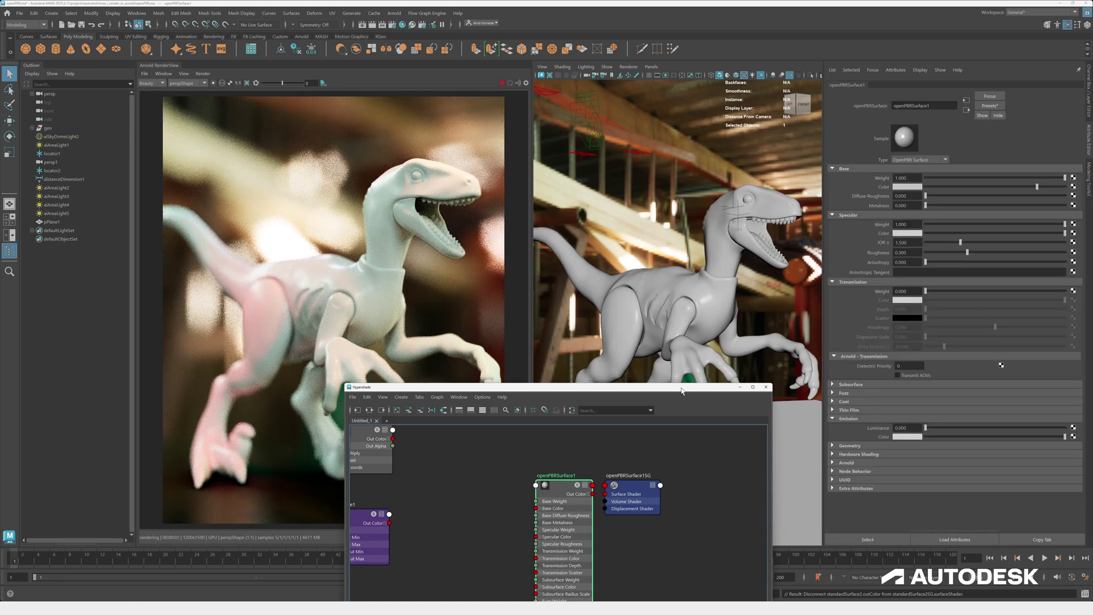
pyautogui.moveTo(956, 178); pyautogui.dragTo(1065, 179)
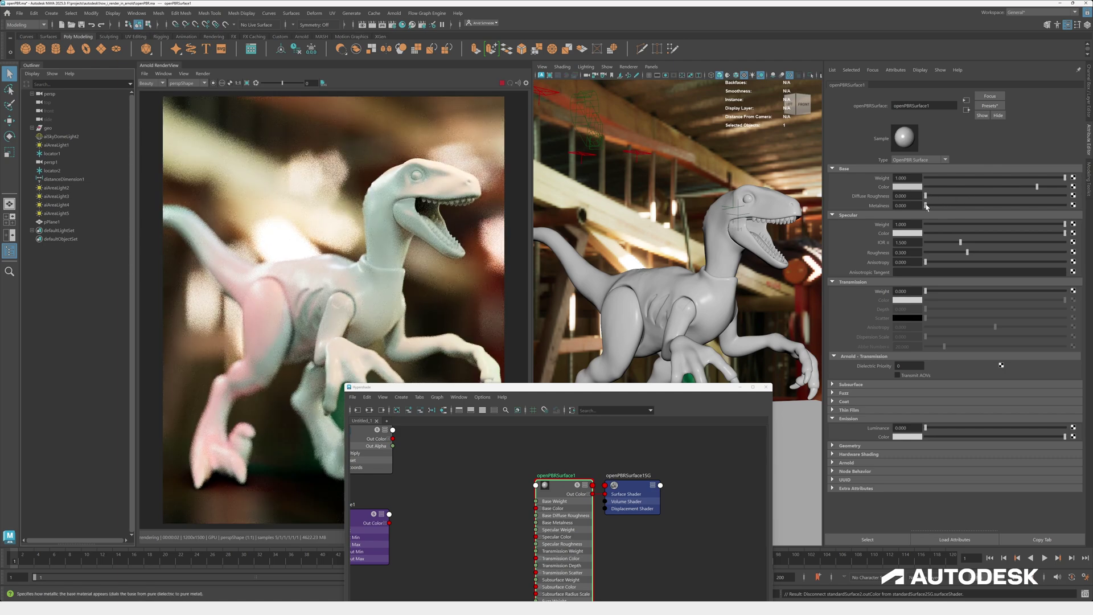
pyautogui.moveTo(937, 205); pyautogui.dragTo(1065, 228)
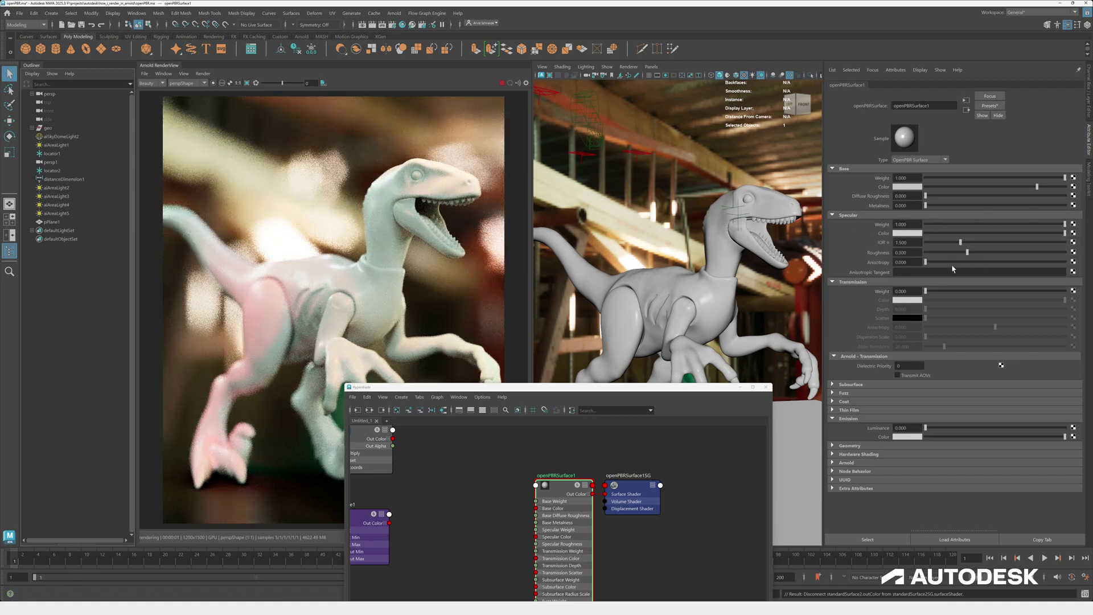
# - Make the OpenPBR material glass-like with transmission weight 1, specular roughness 0.194 and dispersion scale 0.276
pyautogui.moveTo(926, 291); pyautogui.dragTo(1065, 291)
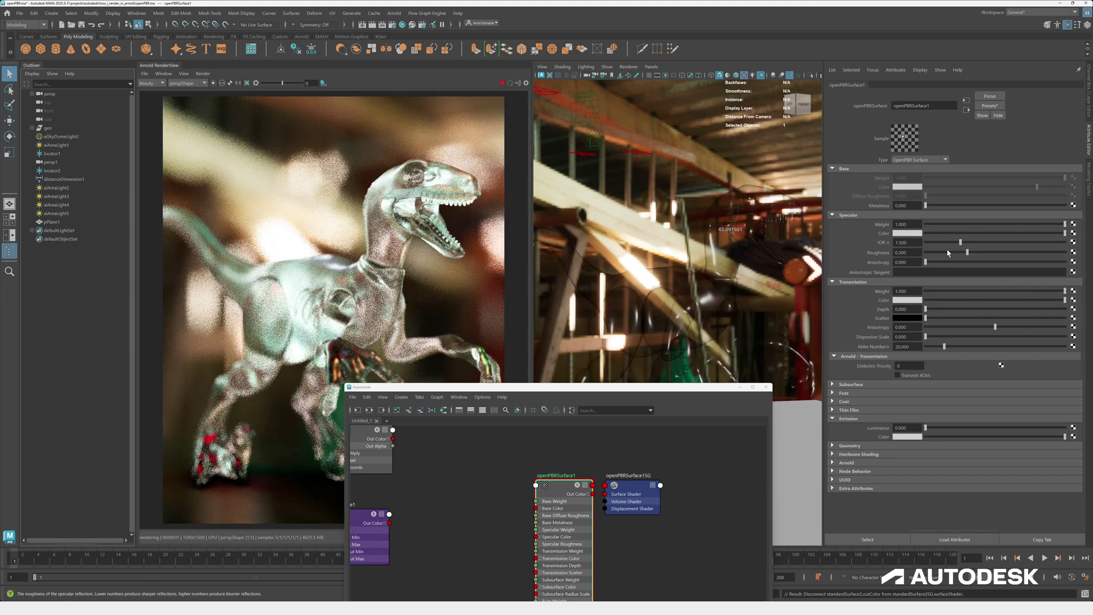
pyautogui.moveTo(967, 252); pyautogui.dragTo(915, 261)
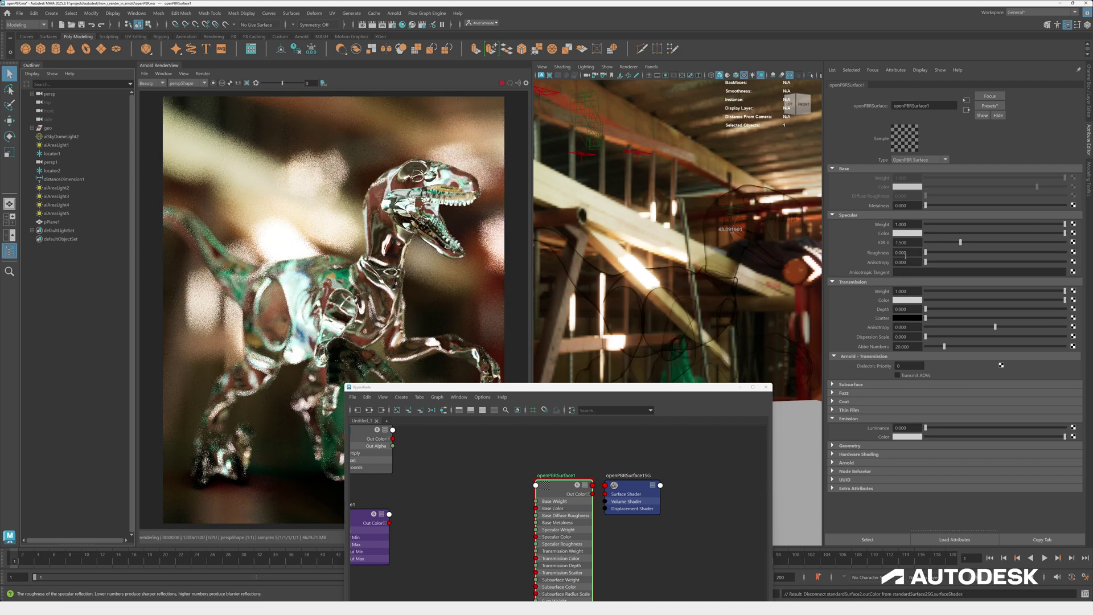
pyautogui.click(951, 252)
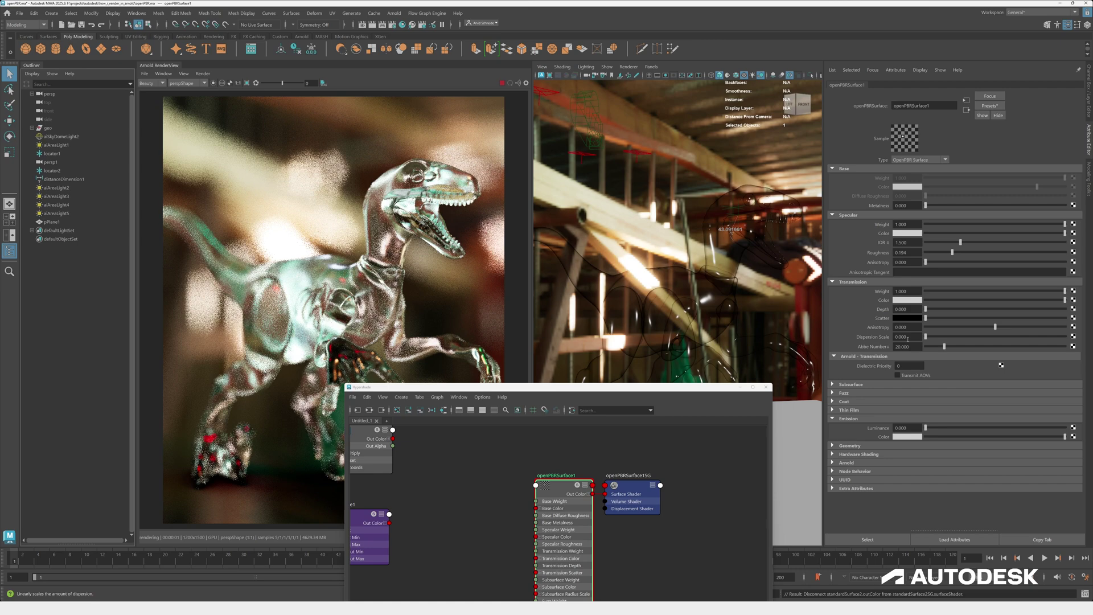
pyautogui.moveTo(938, 337); pyautogui.dragTo(963, 337)
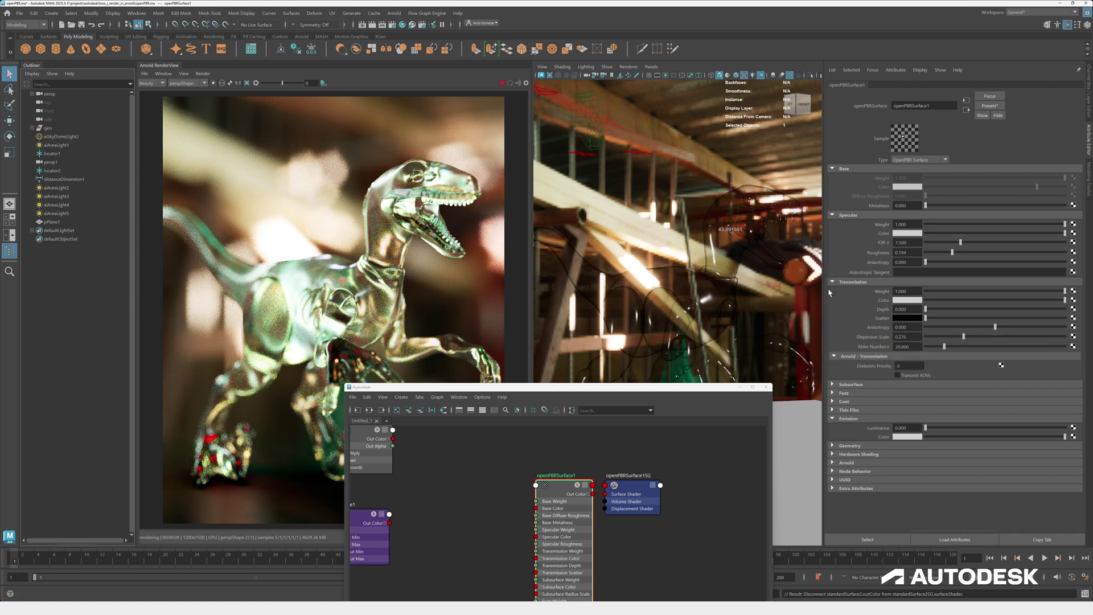
# - Replace the material's transmission with subsurface scattering, using subsurface weight 1 and radius 0.069
pyautogui.click(975, 319)
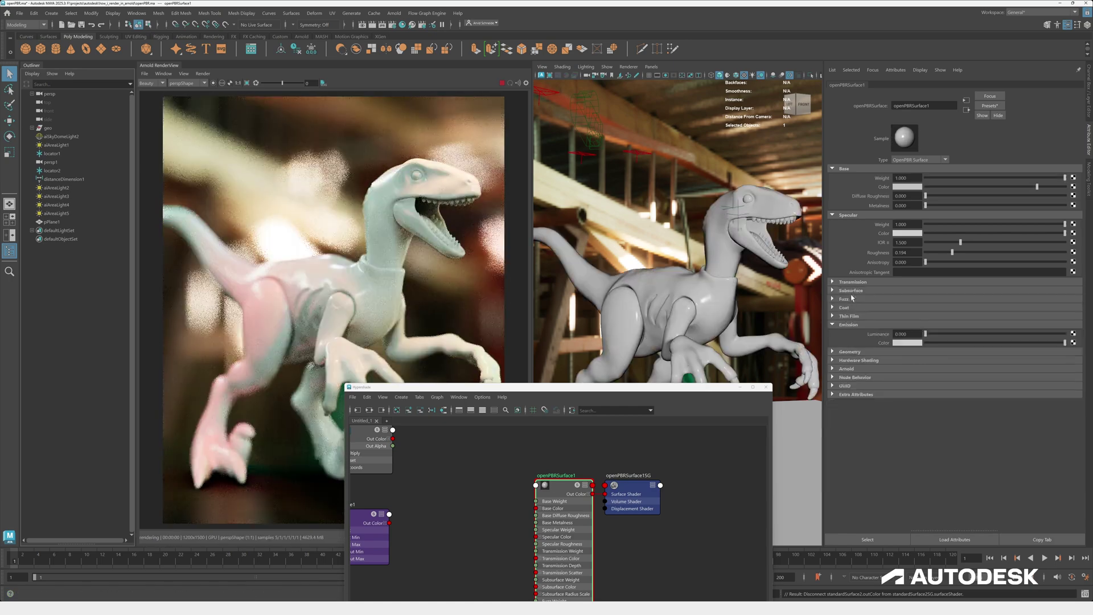
pyautogui.click(851, 291)
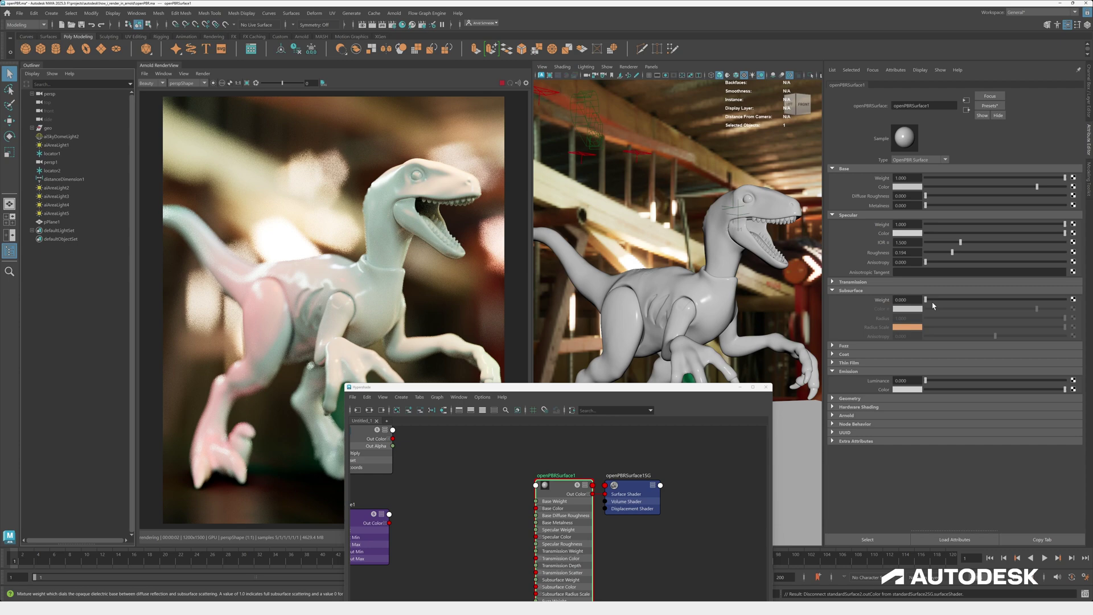
pyautogui.moveTo(927, 299); pyautogui.dragTo(1071, 300)
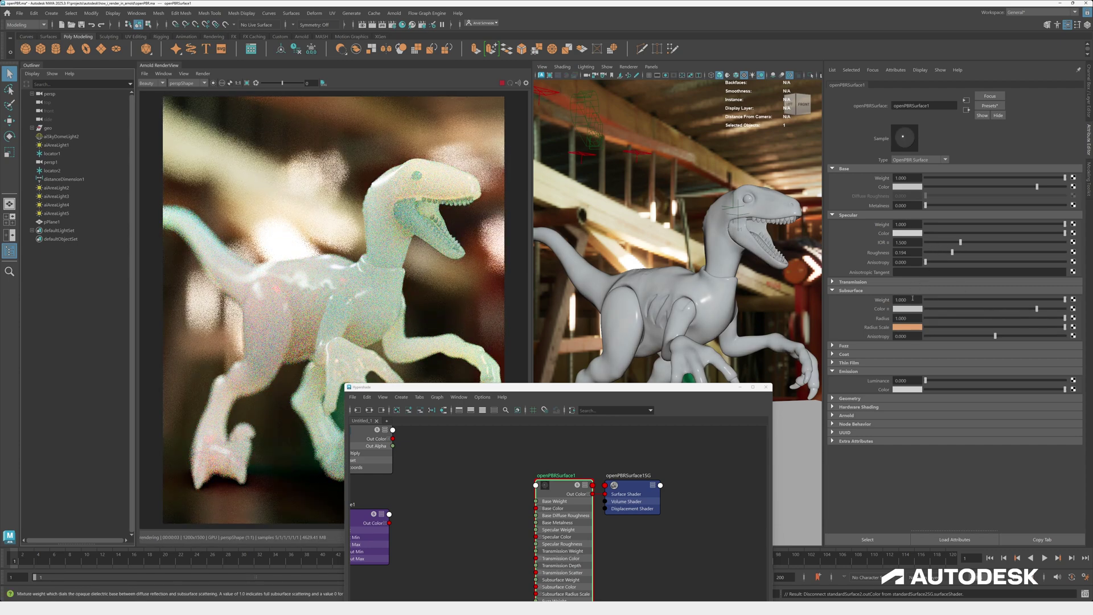
pyautogui.click(938, 319)
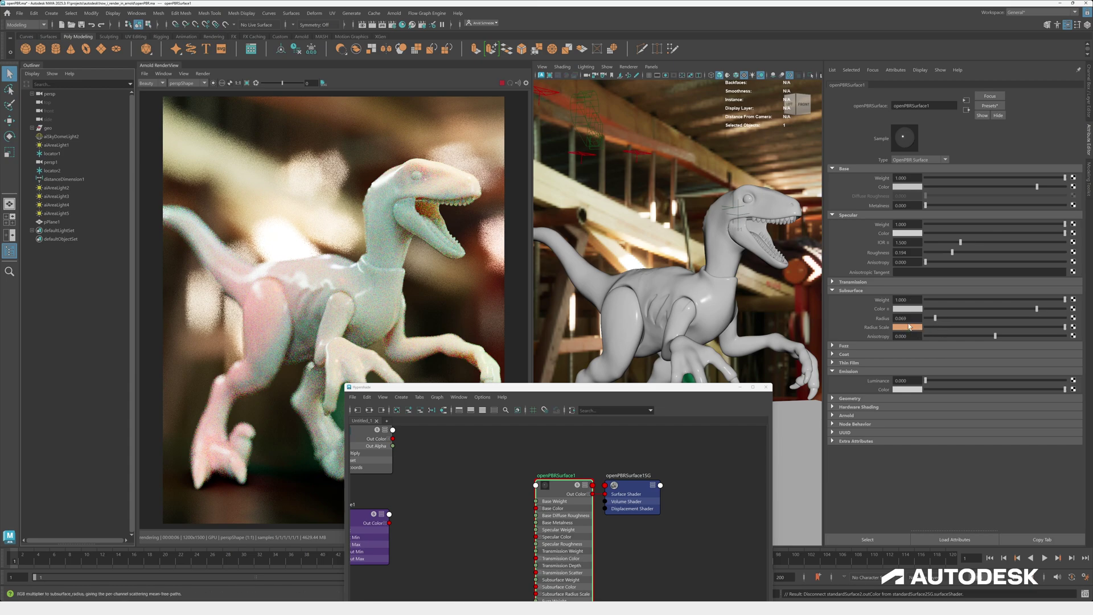
# - Raise the material's subsurface radius to 0.333 and turn the subsurface scattering off again
pyautogui.moveTo(935, 319); pyautogui.dragTo(972, 319)
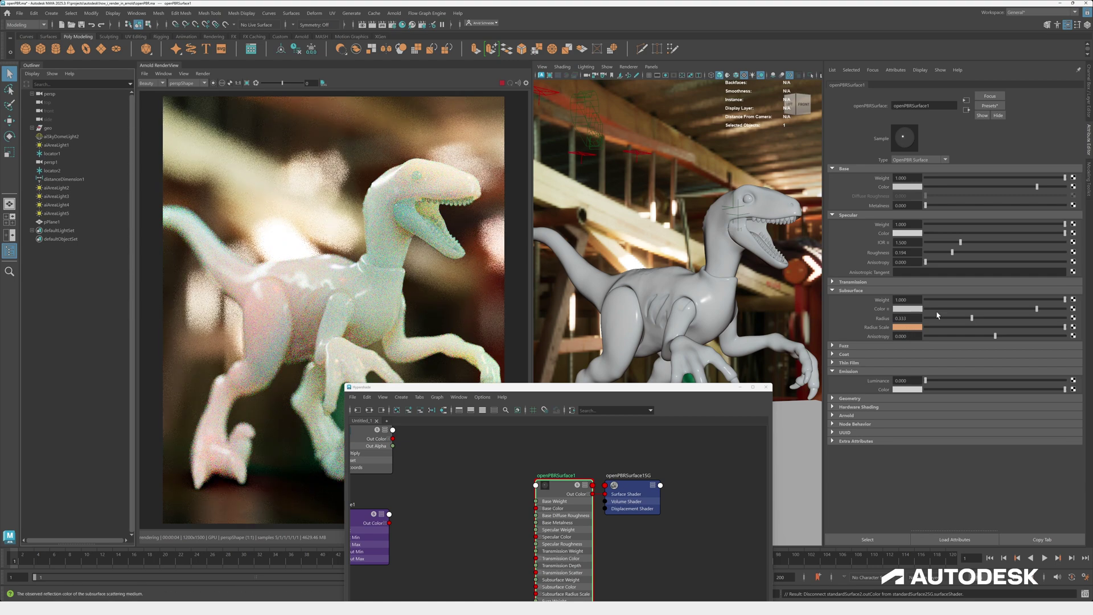
pyautogui.moveTo(932, 300); pyautogui.dragTo(1070, 309)
pyautogui.click(855, 292)
# - Darken the base color, try fuzz at weight 1 with roughness 0.706, and return the fuzz weight to 0
pyautogui.click(845, 300)
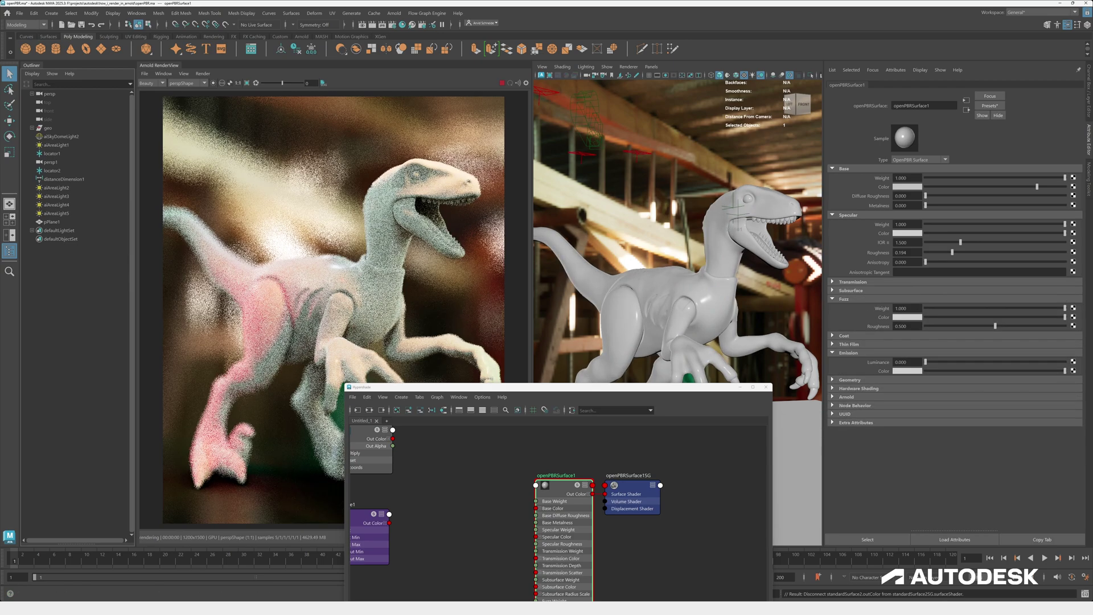
pyautogui.moveTo(957, 187); pyautogui.dragTo(942, 187)
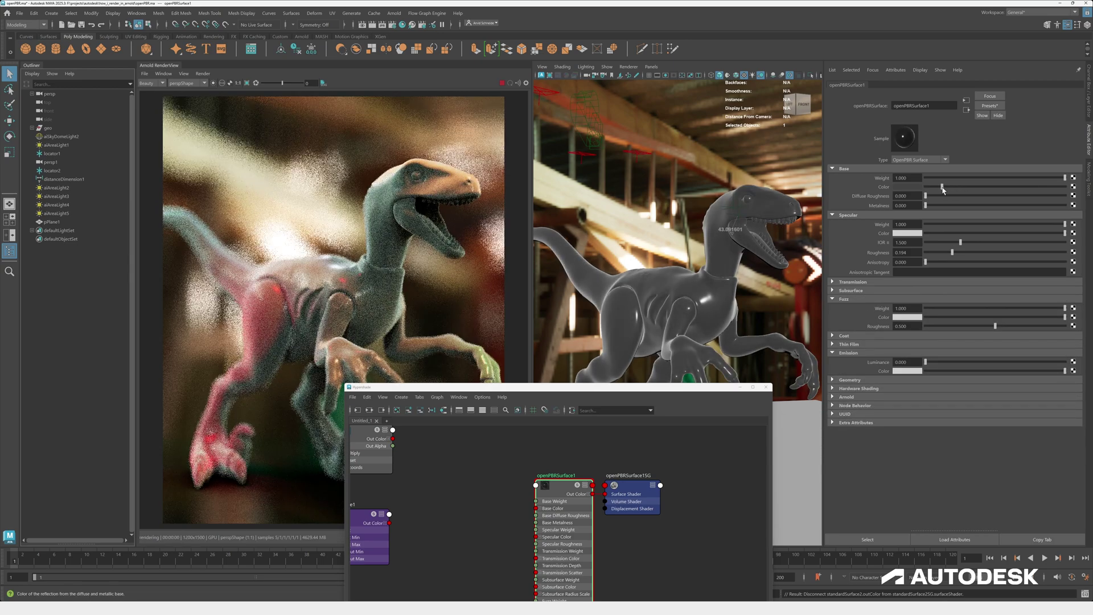
pyautogui.moveTo(950, 326); pyautogui.dragTo(1024, 327)
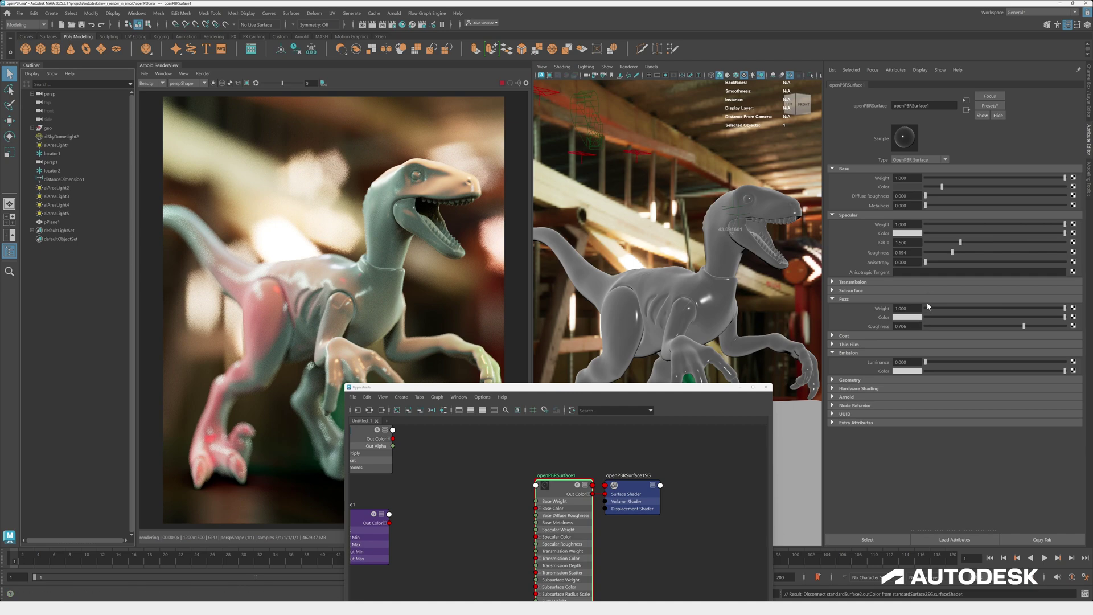
pyautogui.moveTo(942, 309); pyautogui.dragTo(922, 308)
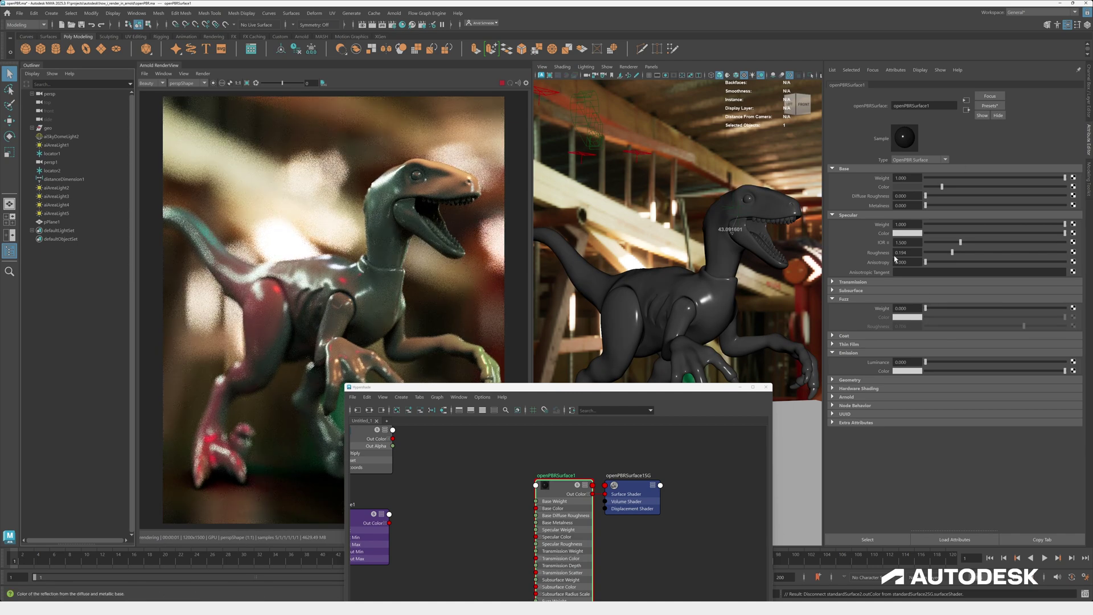
pyautogui.click(847, 300)
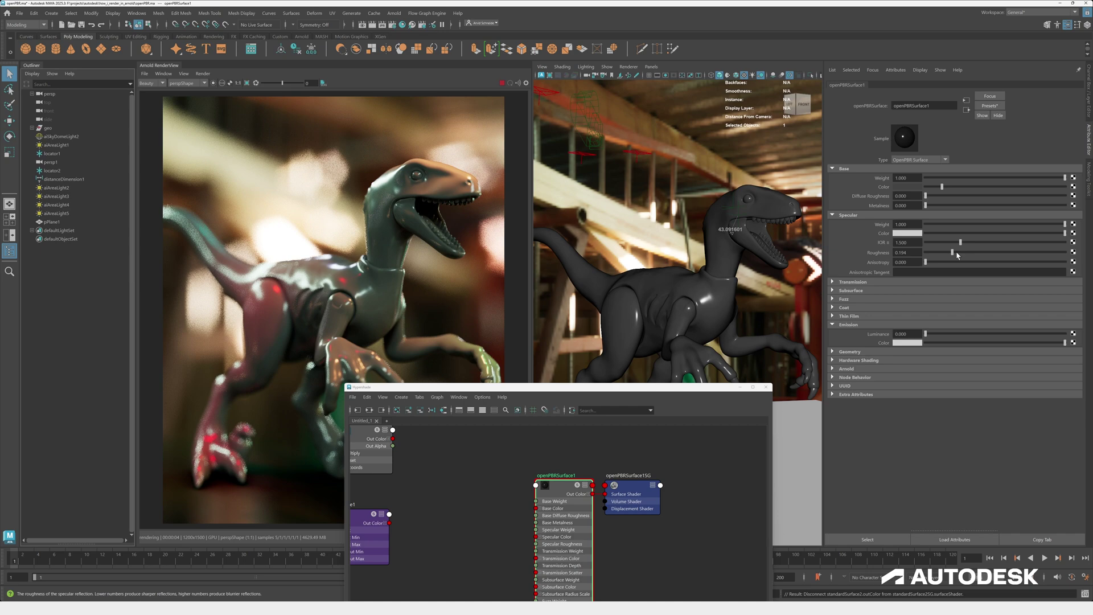
# - Set the specular roughness to 0.580 and add a coat with weight 1
pyautogui.moveTo(956, 256); pyautogui.dragTo(1006, 252)
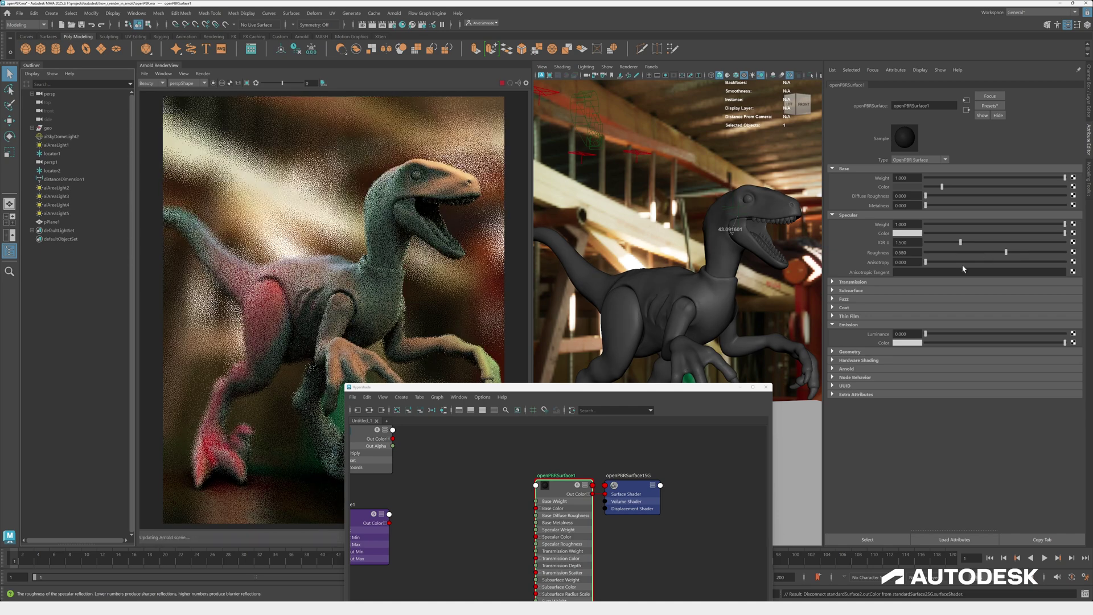
pyautogui.click(836, 308)
pyautogui.moveTo(926, 317); pyautogui.dragTo(1064, 317)
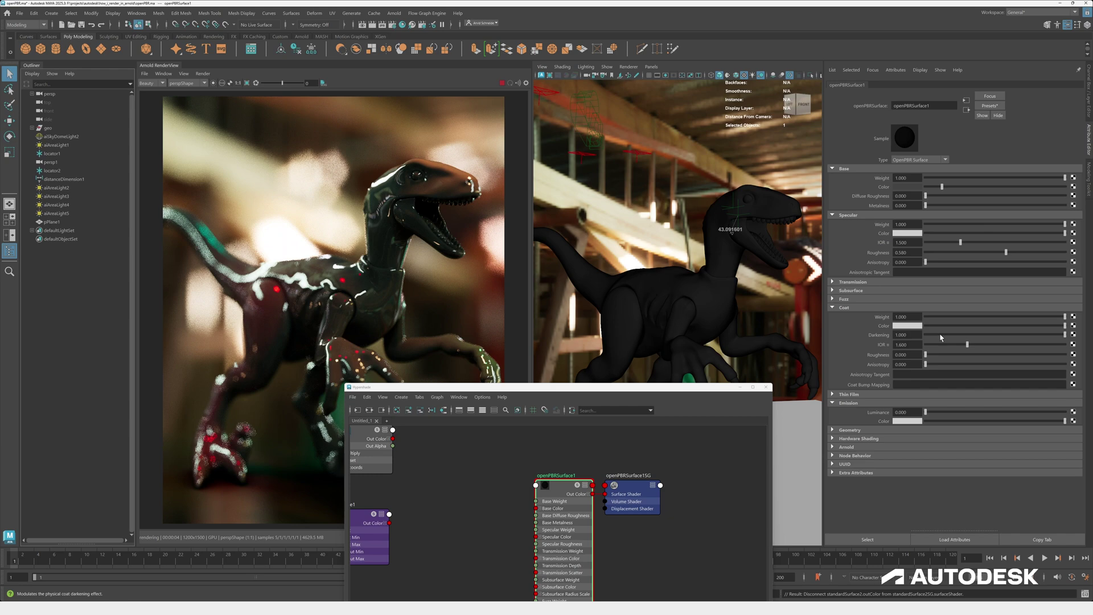
# - Try different coat weight and darkening values on the material, and remove the coat
pyautogui.moveTo(1064, 334)
pyautogui.mouseDown()
pyautogui.moveTo(867, 338)
pyautogui.moveTo(1065, 337)
pyautogui.mouseUp()
pyautogui.moveTo(939, 316); pyautogui.dragTo(1065, 318)
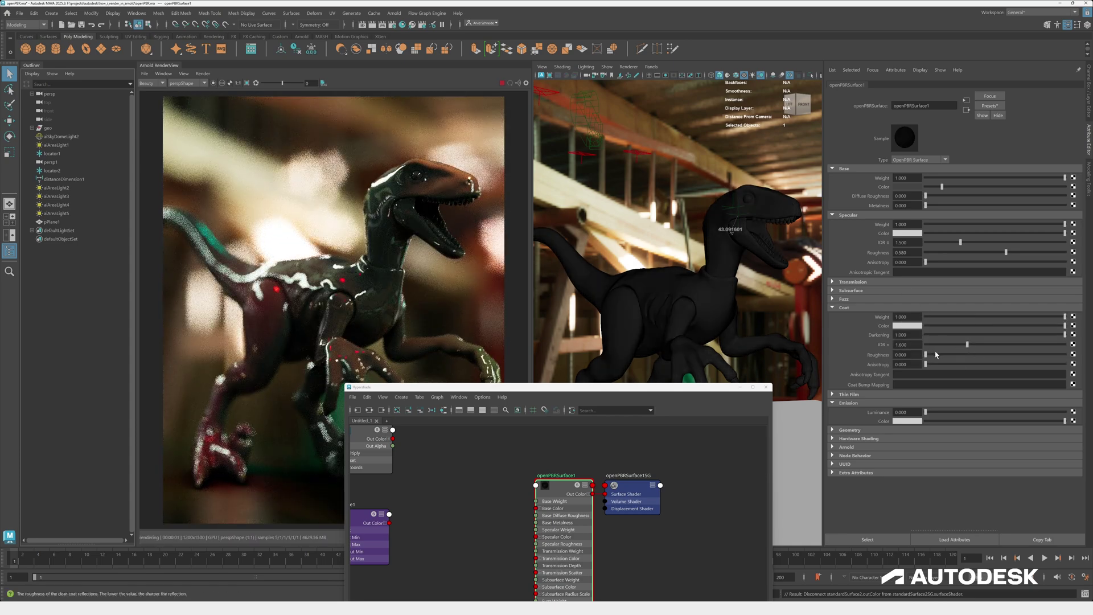
pyautogui.moveTo(1022, 336); pyautogui.dragTo(1067, 335)
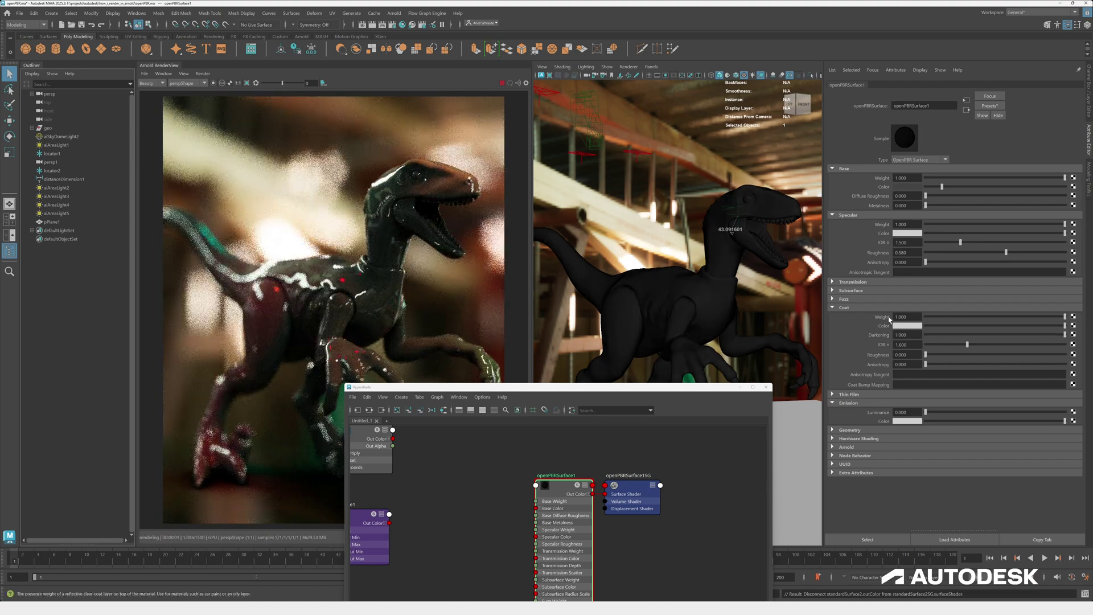
pyautogui.moveTo(932, 318); pyautogui.dragTo(946, 318)
pyautogui.click(843, 308)
# - Try a thin film of weight 1 with the specular IOR at 2.422, and remove the thin film
pyautogui.click(849, 317)
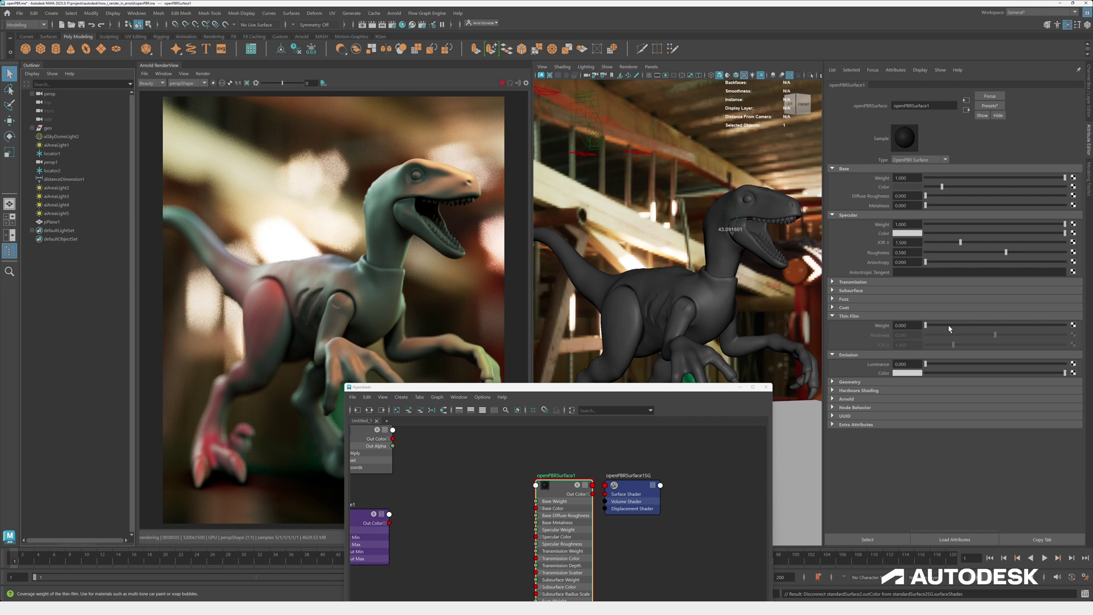
pyautogui.moveTo(949, 329); pyautogui.dragTo(1066, 327)
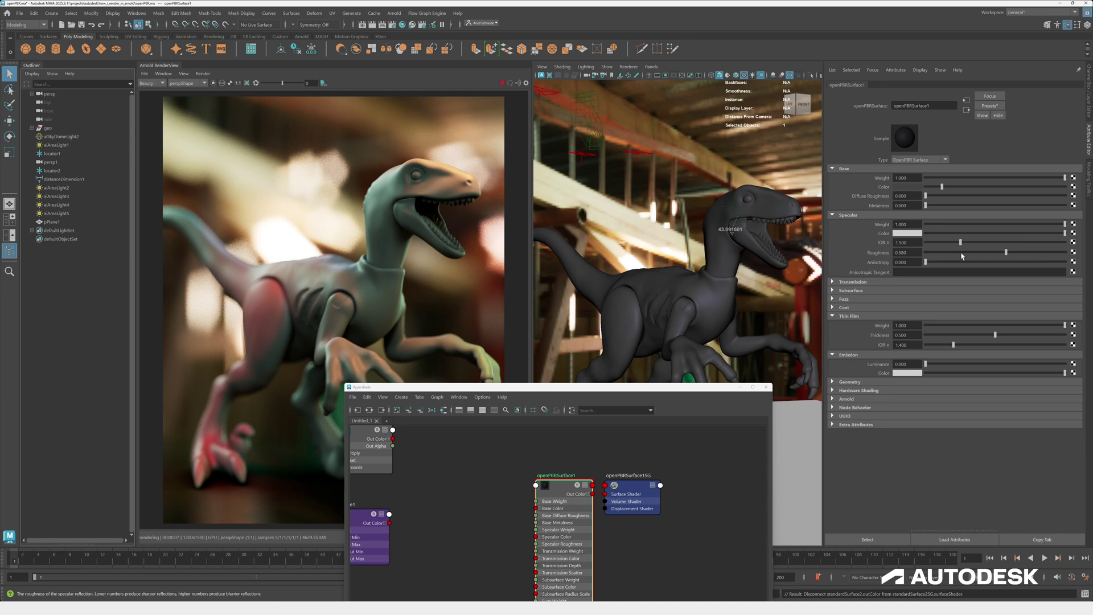
pyautogui.moveTo(960, 242); pyautogui.dragTo(1024, 243)
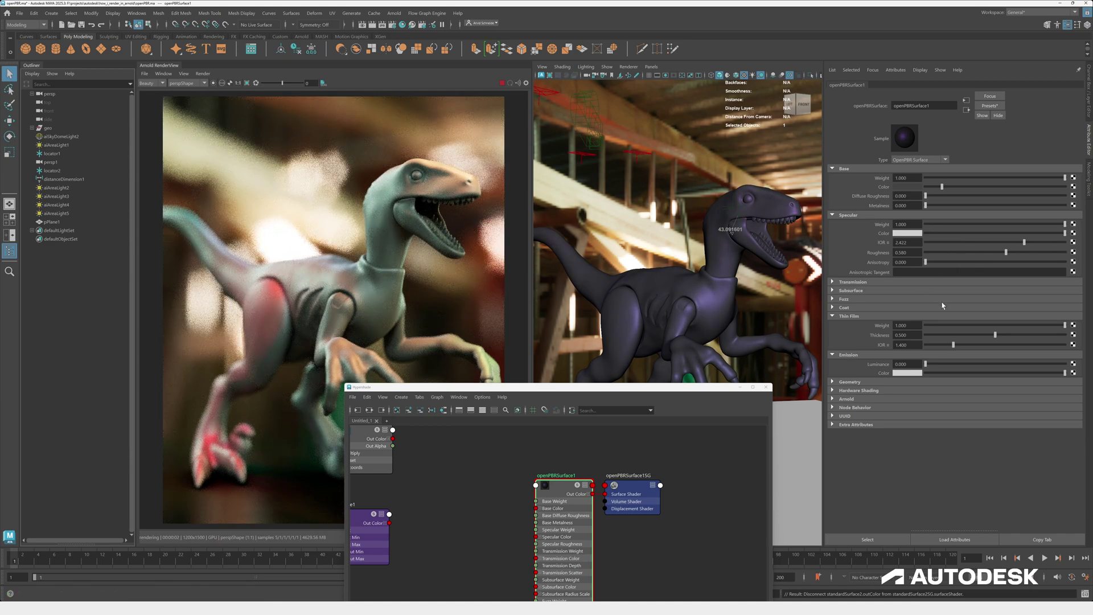
pyautogui.click(942, 334)
pyautogui.click(854, 317)
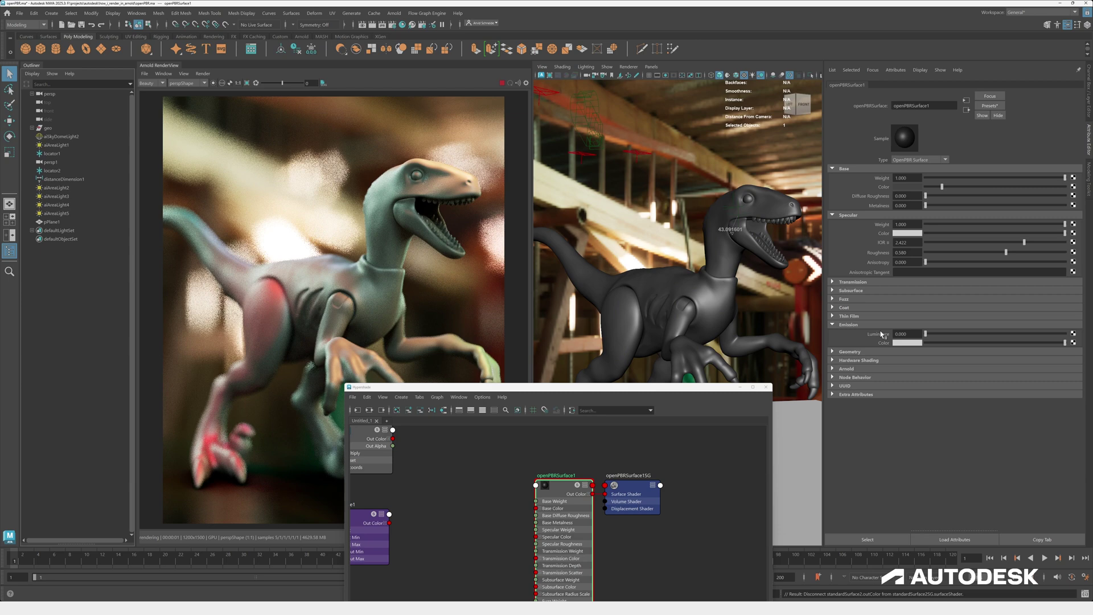
# - Try the emission luminance and look over the material's thin-walled, opacity and bump mapping attributes
pyautogui.moveTo(926, 334); pyautogui.dragTo(862, 337)
pyautogui.click(848, 327)
pyautogui.click(851, 334)
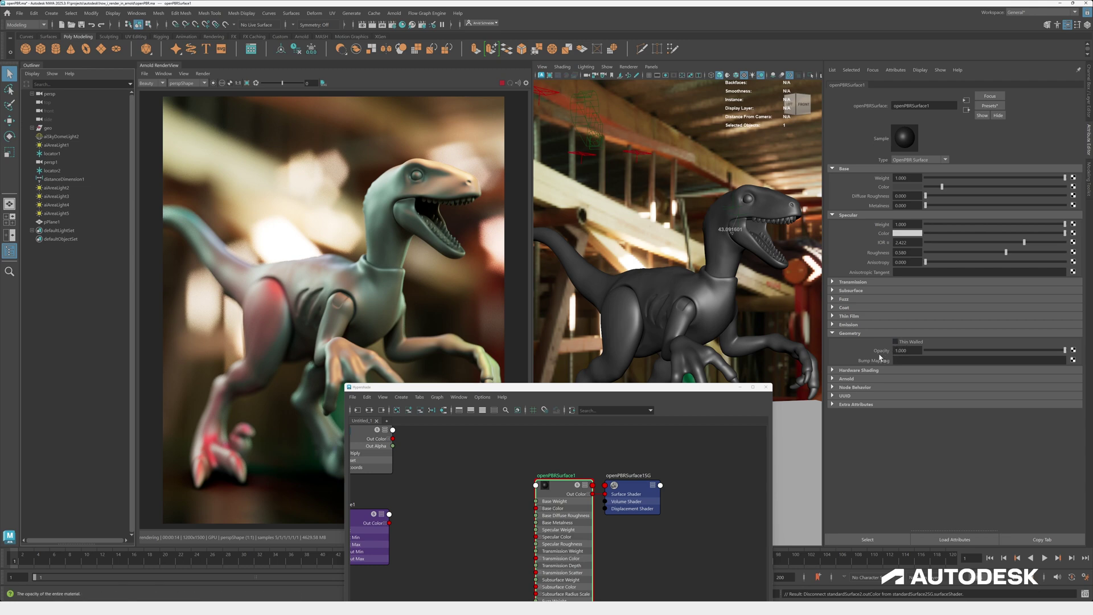
pyautogui.click(850, 333)
# - Rearrange the Hypershade graph so that openPBRSurface1 sits beside the aiImage and aiRange texture nodes
pyautogui.keyDown('alt'); pyautogui.moveTo(518, 486); pyautogui.dragTo(589, 489, button='middle'); pyautogui.keyUp('alt')
pyautogui.moveTo(626, 486); pyautogui.dragTo(588, 457)
pyautogui.keyDown('alt'); pyautogui.moveTo(519, 471); pyautogui.dragTo(604, 474, button='middle'); pyautogui.keyUp('alt')
pyautogui.scroll(-3, 547, 485)
pyautogui.scroll(3, 608, 473)
pyautogui.moveTo(698, 480); pyautogui.dragTo(660, 459)
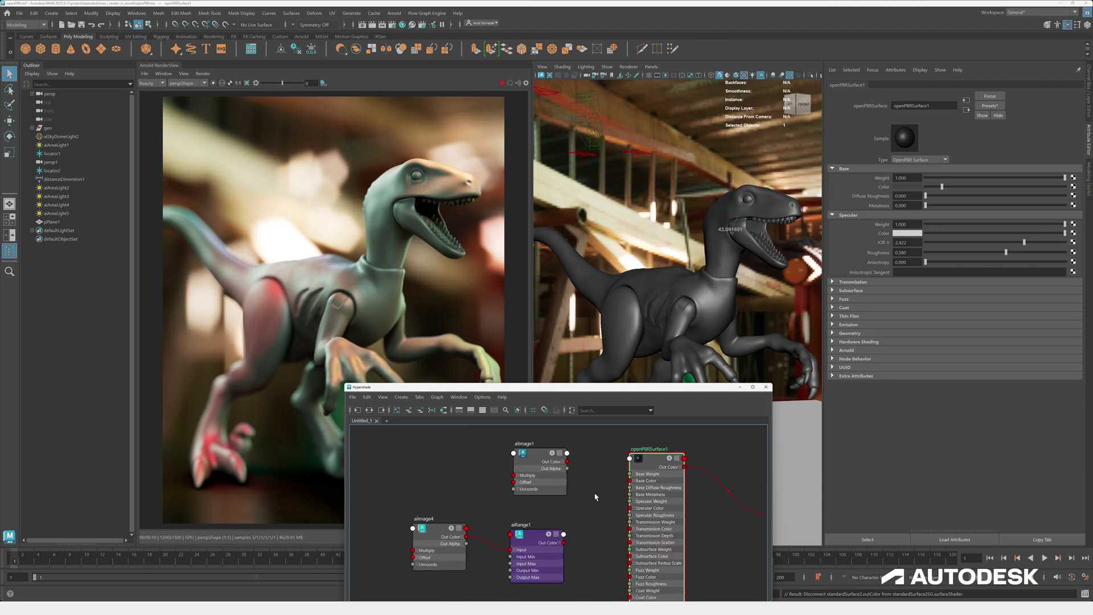
# - Connect the Out Color of aiImage1 to the Base Color of openPBRSurface1
pyautogui.scroll(3, 595, 494)
pyautogui.keyDown('alt'); pyautogui.moveTo(595, 495); pyautogui.dragTo(566, 515, button='middle'); pyautogui.keyUp('alt')
pyautogui.moveTo(548, 483); pyautogui.dragTo(613, 506)
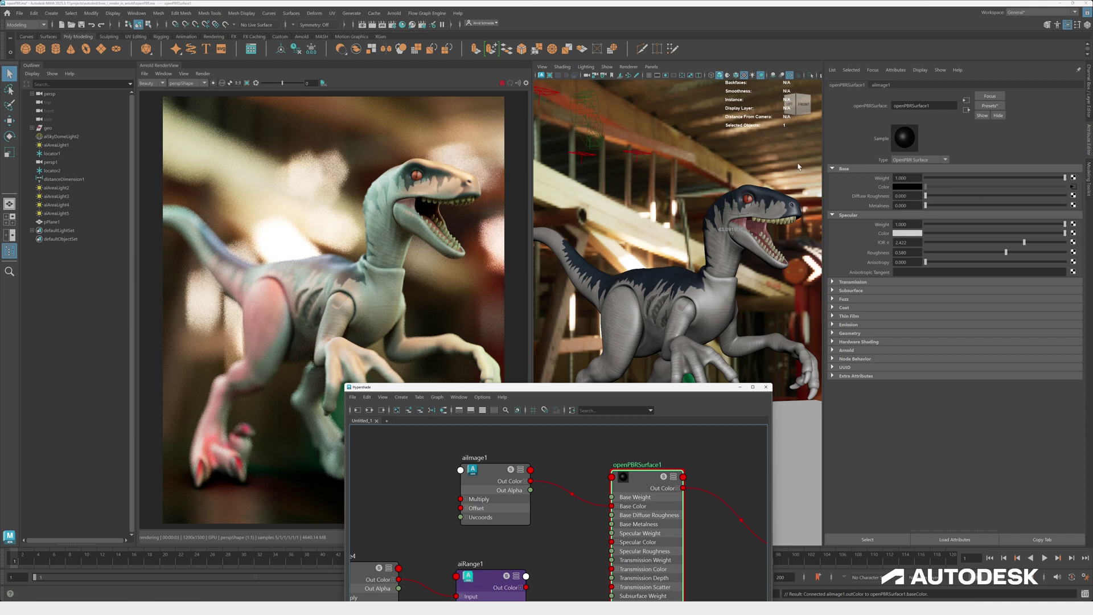
# - Check the material's transmission, subsurface, coat, thin film, emission and geometry attributes one group at a time
pyautogui.click(853, 281)
pyautogui.click(854, 283)
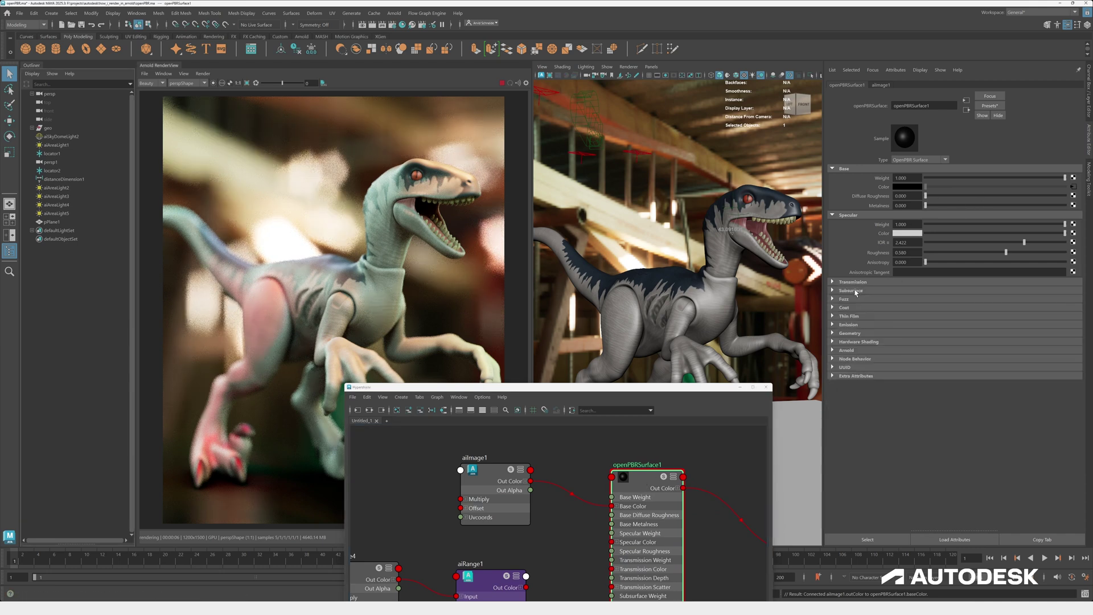
pyautogui.click(855, 291)
pyautogui.click(856, 291)
pyautogui.click(859, 308)
pyautogui.click(858, 308)
pyautogui.click(848, 317)
pyautogui.click(847, 318)
pyautogui.click(846, 316)
pyautogui.click(847, 316)
pyautogui.click(849, 325)
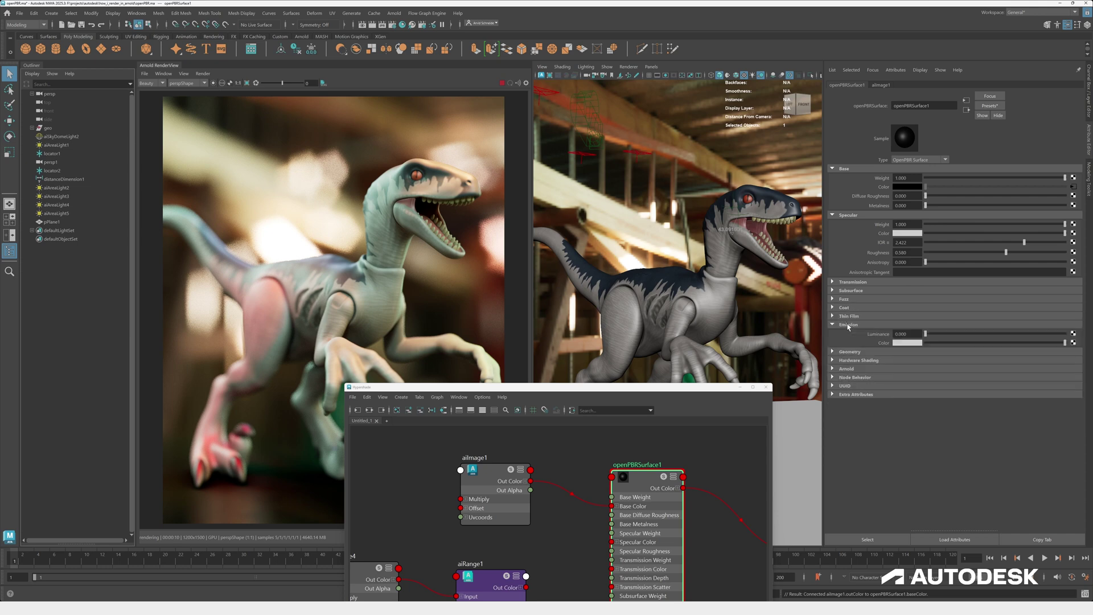
pyautogui.click(849, 325)
pyautogui.click(849, 334)
pyautogui.click(850, 335)
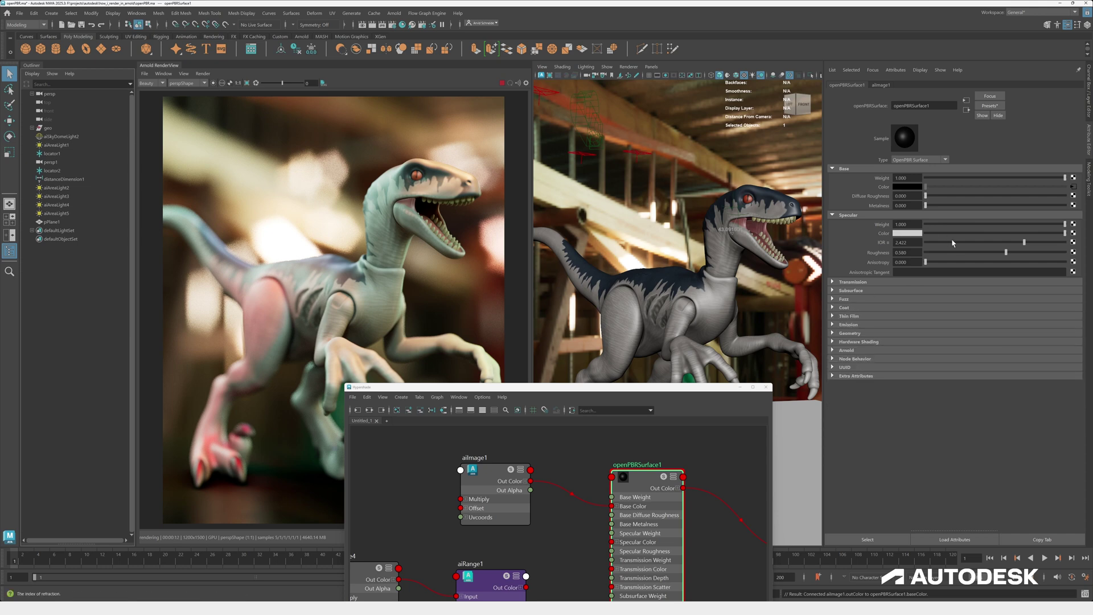
# - Set the specular IOR to 1.4 and the specular roughness to 0.206
pyautogui.click(885, 243)
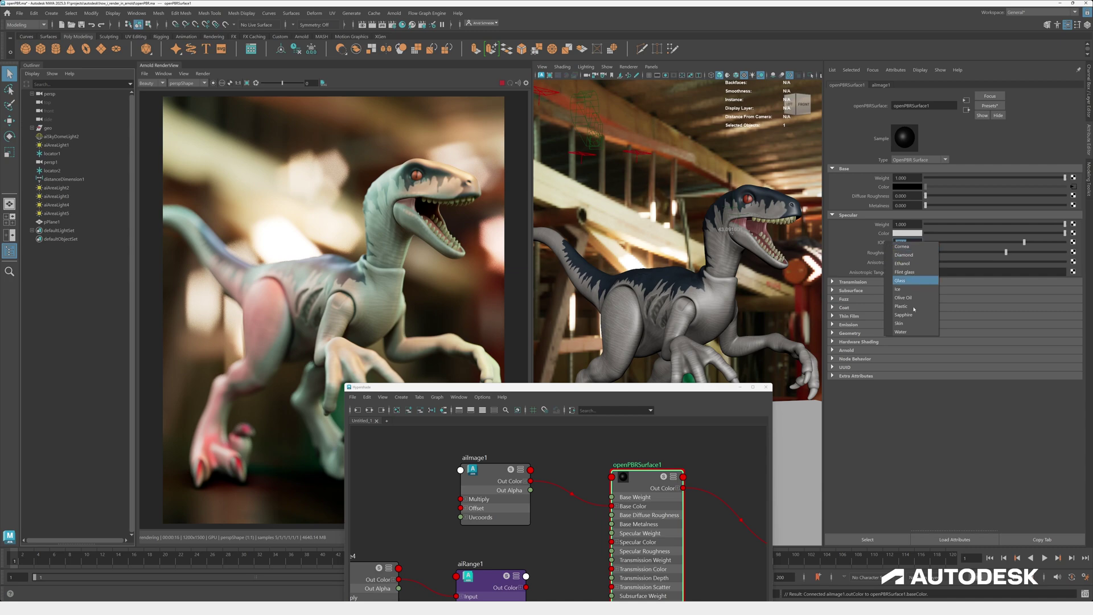
pyautogui.click(909, 255)
pyautogui.write('1.4')
pyautogui.press('Return')
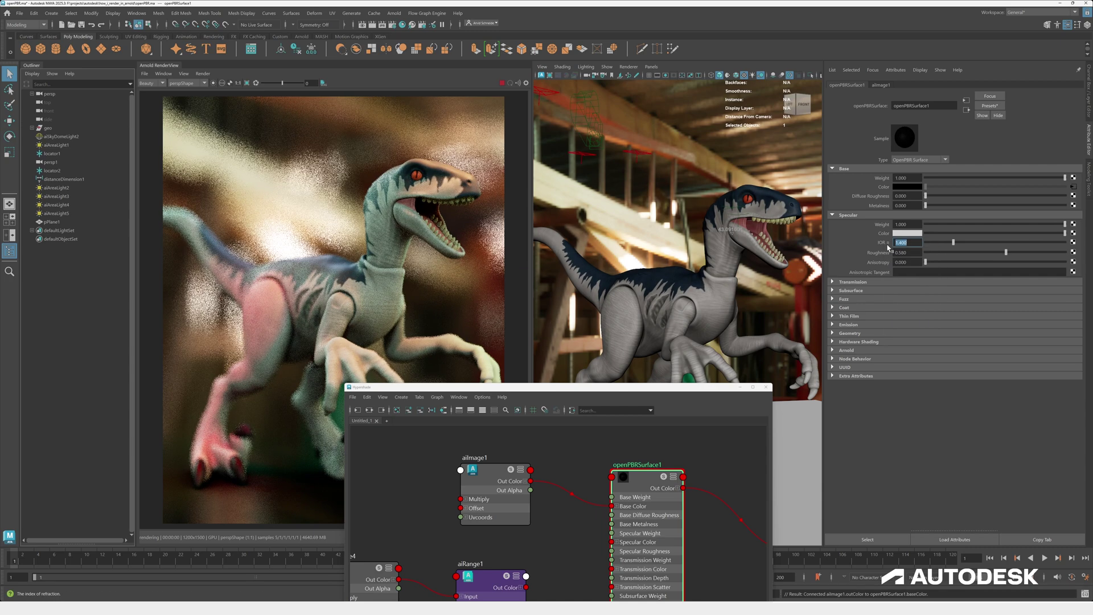
pyautogui.click(954, 253)
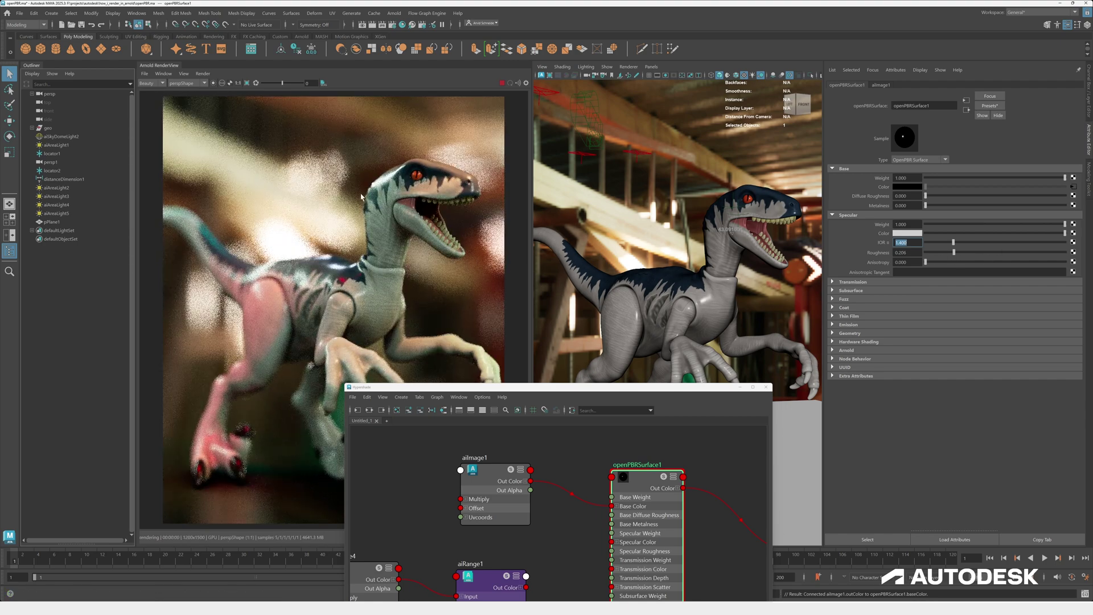
# - Connect the Out Color R of aiRange1 to the Specular Roughness of openPBRSurface1
pyautogui.click(546, 541)
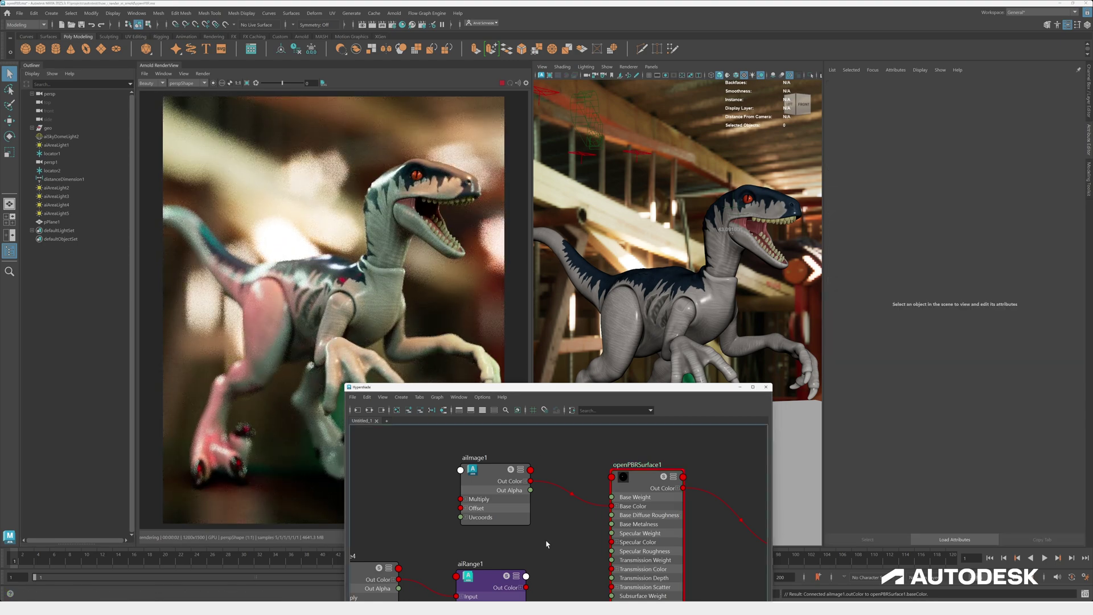
pyautogui.keyDown('alt'); pyautogui.moveTo(546, 541); pyautogui.dragTo(629, 459, button='middle'); pyautogui.keyUp('alt')
pyautogui.keyDown('alt'); pyautogui.moveTo(604, 501); pyautogui.dragTo(471, 510, button='middle'); pyautogui.keyUp('alt')
pyautogui.click(471, 515)
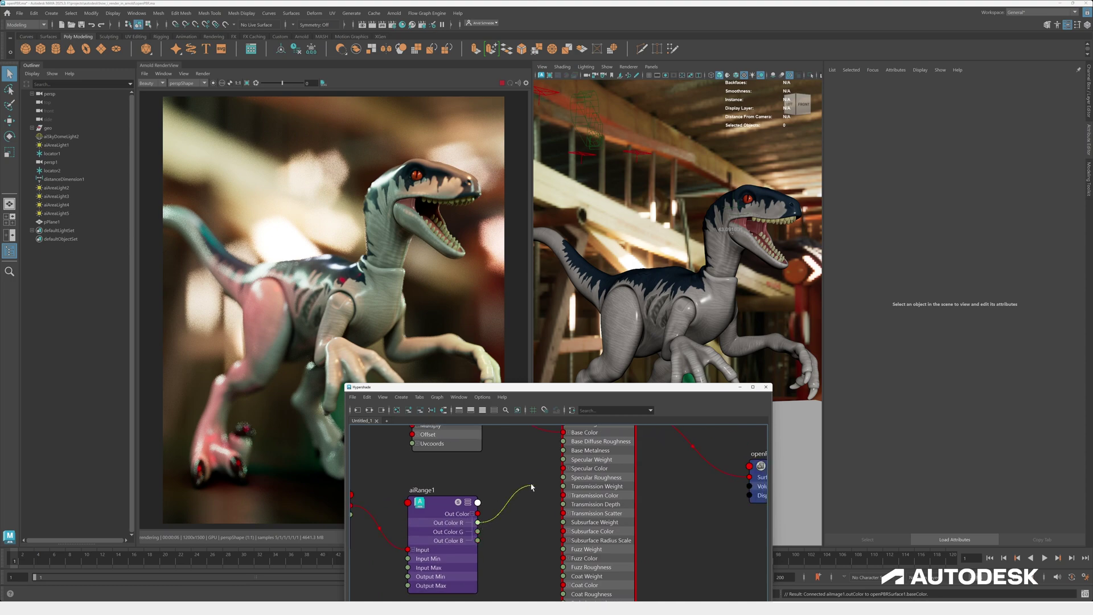
pyautogui.moveTo(531, 487); pyautogui.dragTo(563, 477)
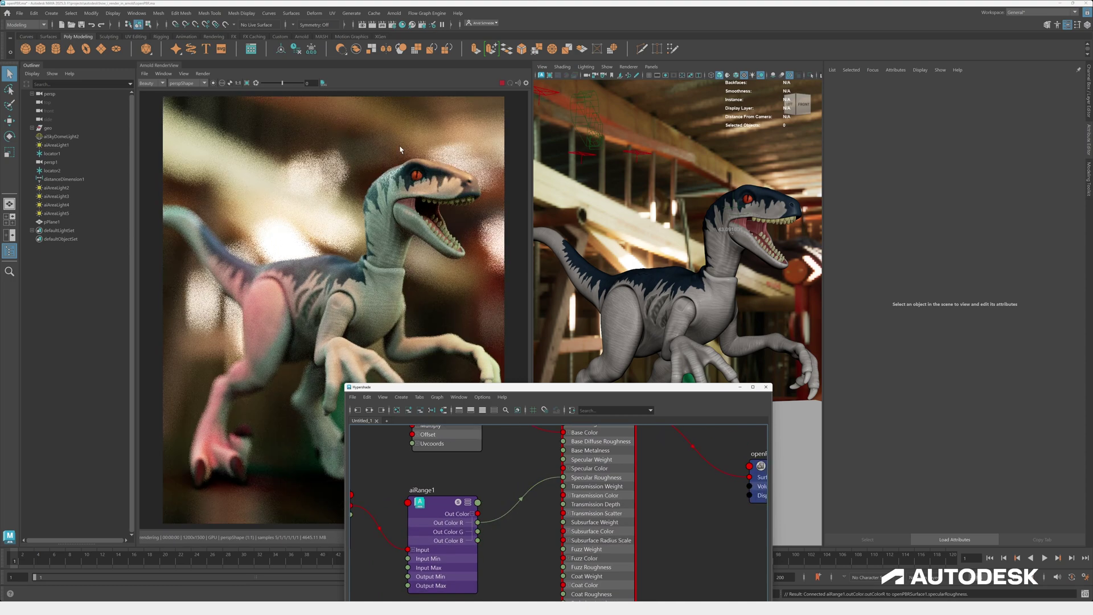
# - Examine the textured raptor's surface in the render from close up and from other angles
pyautogui.keyDown('alt'); pyautogui.moveTo(435, 180); pyautogui.dragTo(854, 183, button='right'); pyautogui.keyUp('alt')
pyautogui.keyDown('alt'); pyautogui.moveTo(484, 113); pyautogui.dragTo(418, 215, button='middle'); pyautogui.keyUp('alt')
pyautogui.keyDown('alt'); pyautogui.moveTo(706, 251); pyautogui.dragTo(757, 256); pyautogui.keyUp('alt')
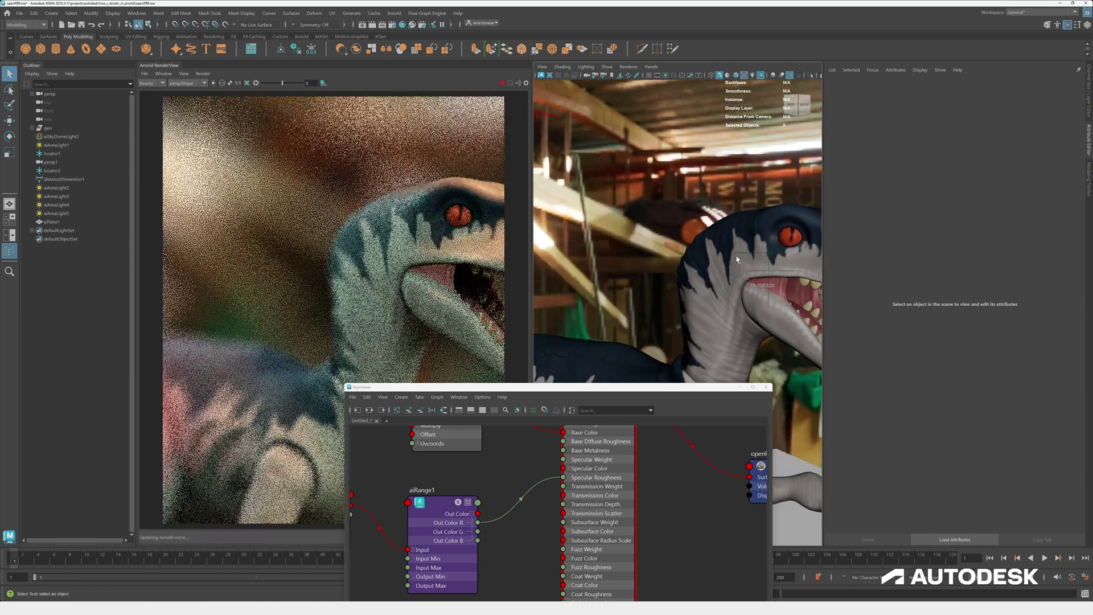
pyautogui.keyDown('alt'); pyautogui.moveTo(797, 285); pyautogui.dragTo(713, 302, button='right'); pyautogui.keyUp('alt')
pyautogui.keyDown('alt'); pyautogui.moveTo(713, 302); pyautogui.dragTo(719, 228, button='middle'); pyautogui.keyUp('alt')
pyautogui.keyDown('alt'); pyautogui.moveTo(718, 228); pyautogui.dragTo(667, 239); pyautogui.keyUp('alt')
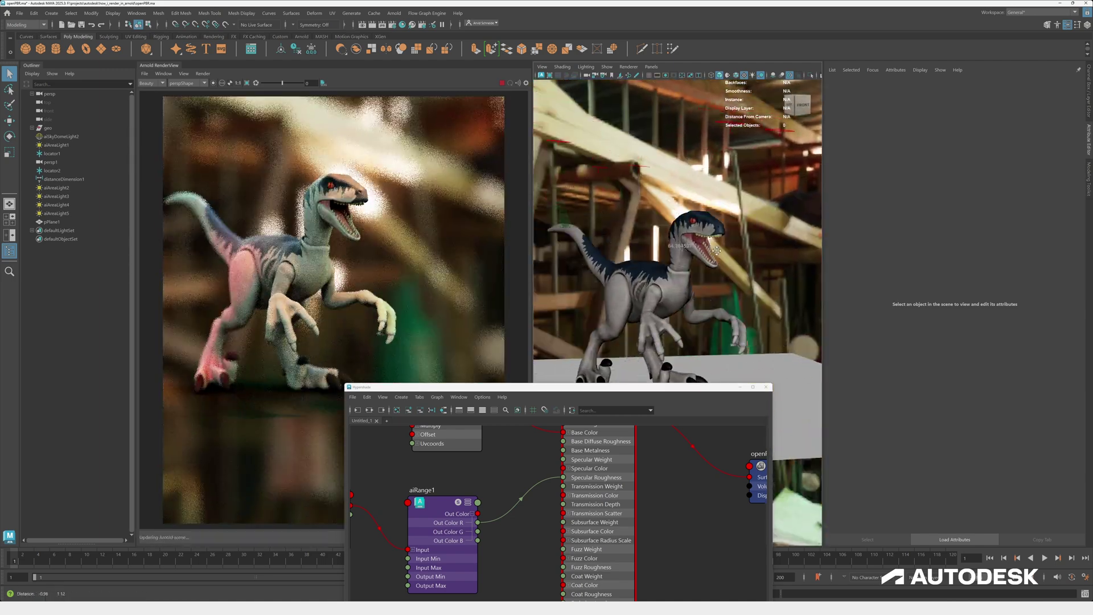
pyautogui.keyDown('alt'); pyautogui.moveTo(666, 239); pyautogui.dragTo(729, 233, button='right'); pyautogui.keyUp('alt')
pyautogui.keyDown('alt'); pyautogui.moveTo(728, 234); pyautogui.dragTo(712, 239, button='middle'); pyautogui.keyUp('alt')
# - Connect the Out Value of aiNormalMap1 to the Normal Camera of openPBRSurface1 and check the raptor's surface detail
pyautogui.keyDown('alt'); pyautogui.moveTo(497, 591); pyautogui.dragTo(539, 418, button='middle'); pyautogui.keyUp('alt')
pyautogui.keyDown('alt'); pyautogui.moveTo(571, 502); pyautogui.dragTo(625, 505, button='middle'); pyautogui.keyUp('alt')
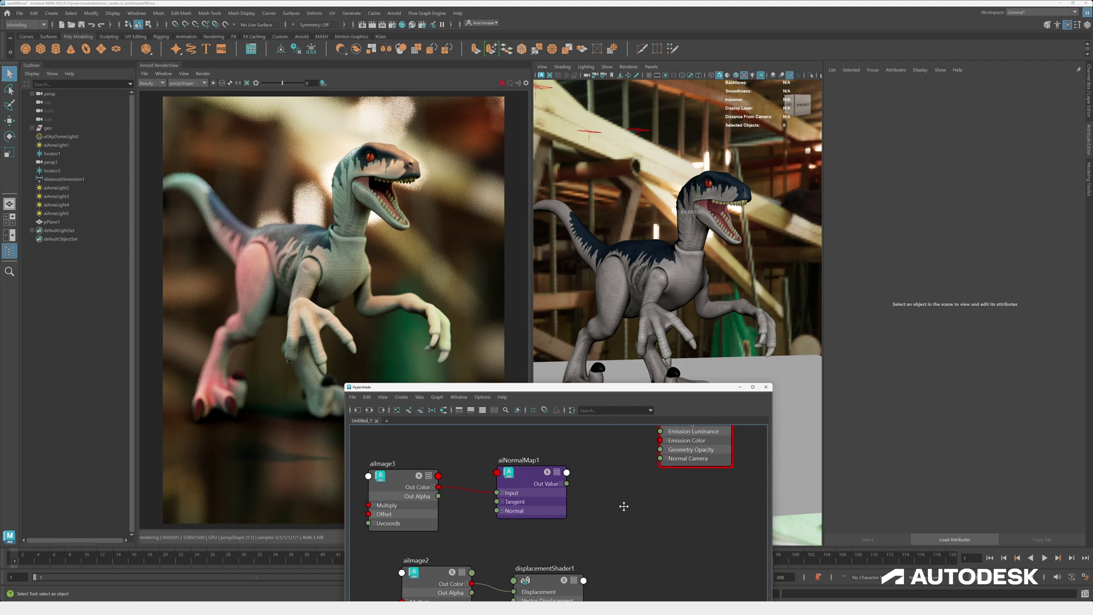
pyautogui.keyDown('alt'); pyautogui.moveTo(622, 447); pyautogui.dragTo(571, 510, button='middle'); pyautogui.keyUp('alt')
pyautogui.keyDown('alt'); pyautogui.moveTo(571, 510); pyautogui.dragTo(540, 541, button='right'); pyautogui.keyUp('alt')
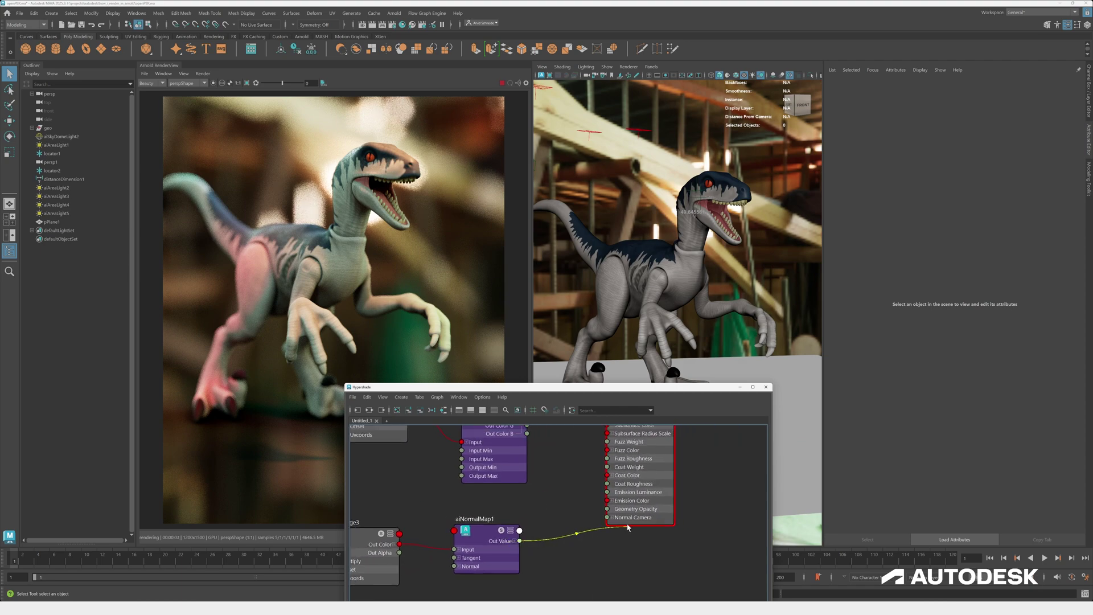
pyautogui.moveTo(628, 528); pyautogui.dragTo(625, 518)
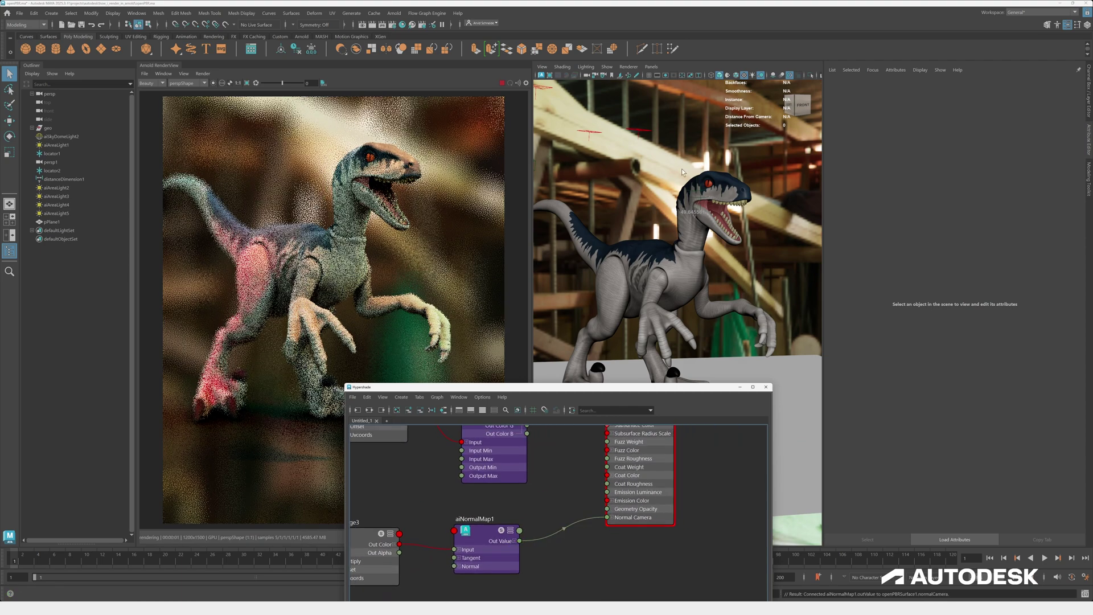
pyautogui.keyDown('alt'); pyautogui.moveTo(740, 208); pyautogui.dragTo(775, 196); pyautogui.keyUp('alt')
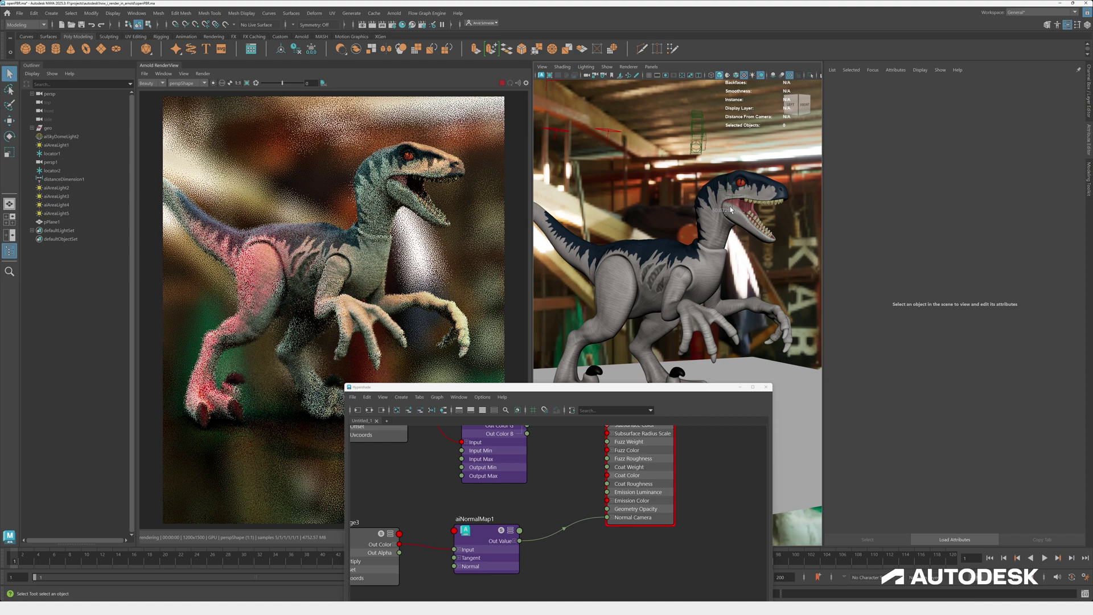
pyautogui.keyDown('alt'); pyautogui.moveTo(672, 188); pyautogui.dragTo(701, 188, button='right'); pyautogui.keyUp('alt')
pyautogui.keyDown('alt'); pyautogui.moveTo(700, 188); pyautogui.dragTo(675, 290, button='middle'); pyautogui.keyUp('alt')
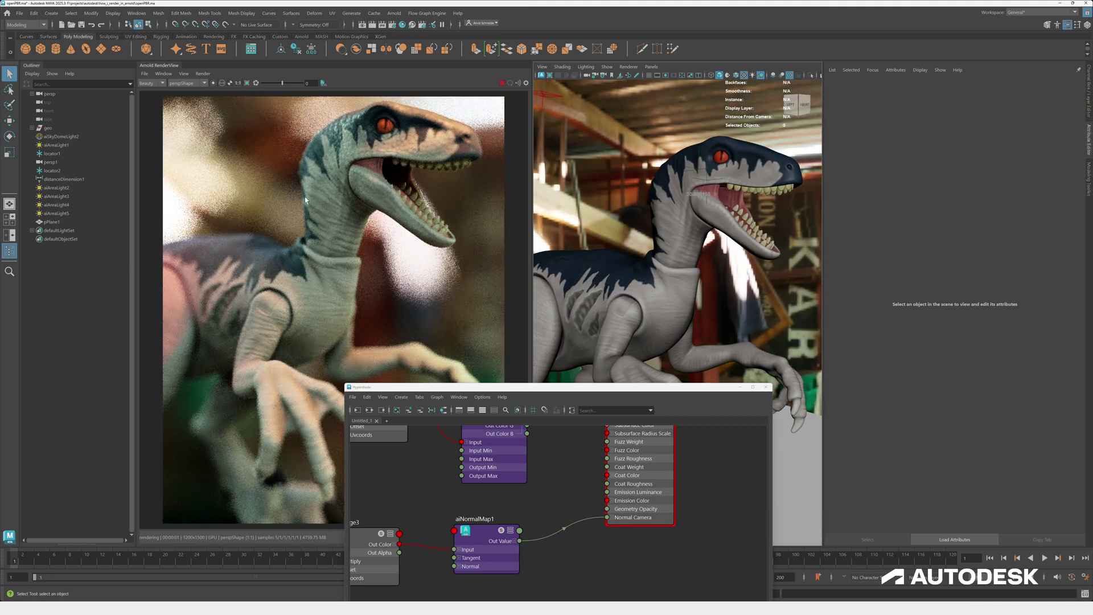
# - Move the openPBRSurface1SG shading group node down the graph, near the displacementShader1 node
pyautogui.keyDown('alt'); pyautogui.moveTo(554, 587); pyautogui.dragTo(582, 493, button='middle'); pyautogui.keyUp('alt')
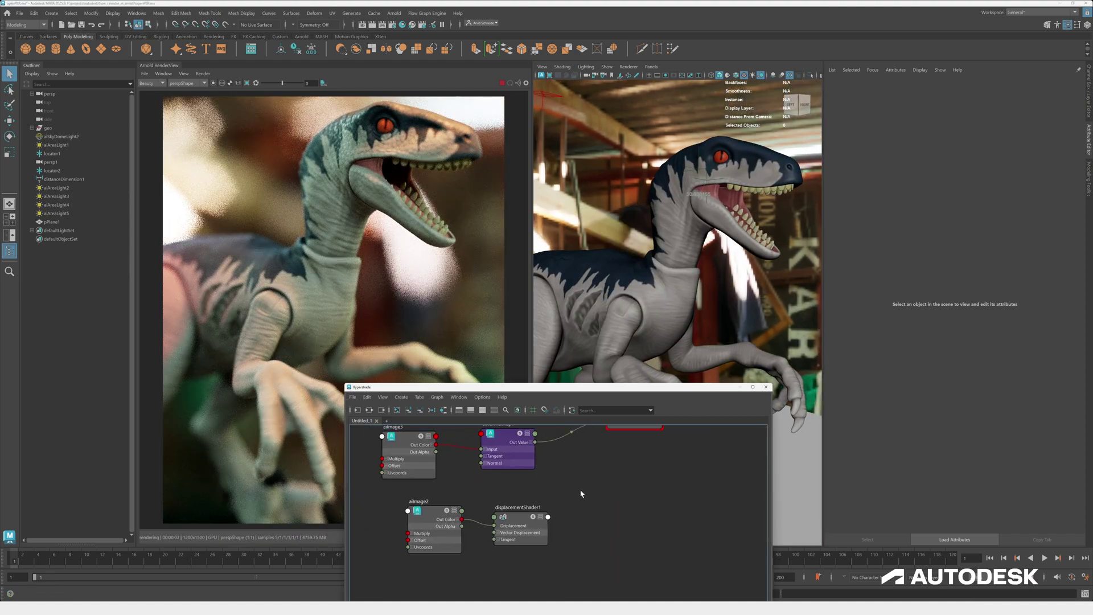
pyautogui.click(524, 523)
pyautogui.scroll(-4, 583, 508)
pyautogui.keyDown('alt'); pyautogui.moveTo(612, 490); pyautogui.dragTo(563, 572, button='middle'); pyautogui.keyUp('alt')
pyautogui.moveTo(610, 481); pyautogui.dragTo(596, 576)
pyautogui.keyDown('alt'); pyautogui.moveTo(589, 589); pyautogui.dragTo(632, 464, button='middle'); pyautogui.keyUp('alt')
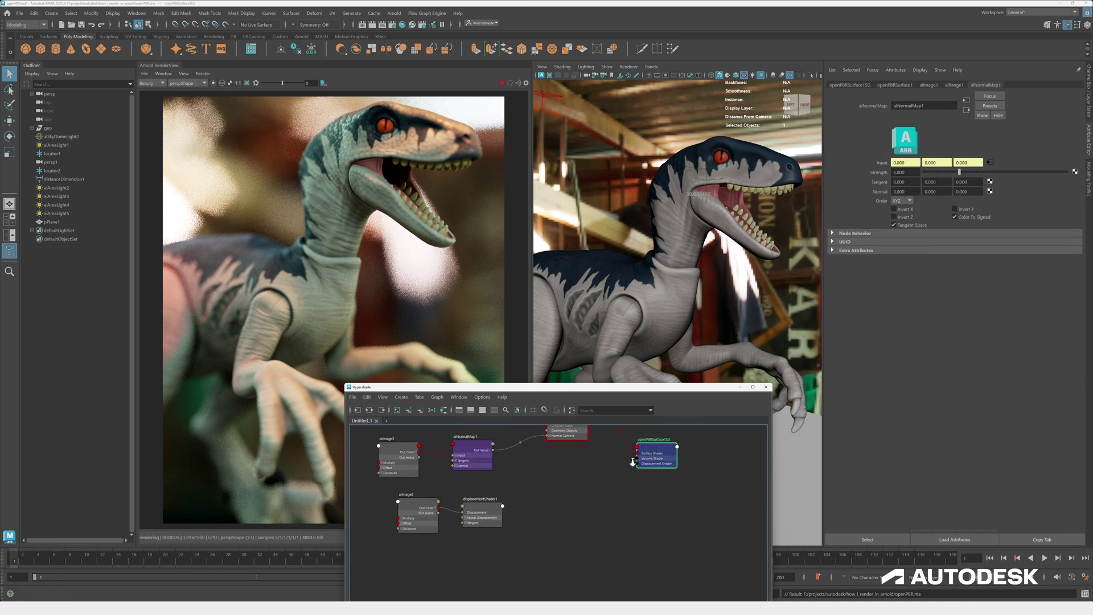
# - Connect the Displacement output of displacementShader1 to the Displacement Shader of openPBRSurface1SG and check the raptor's render up close
pyautogui.scroll(2, 598, 484)
pyautogui.moveTo(678, 453); pyautogui.dragTo(670, 476)
pyautogui.scroll(2, 505, 535)
pyautogui.click(472, 517)
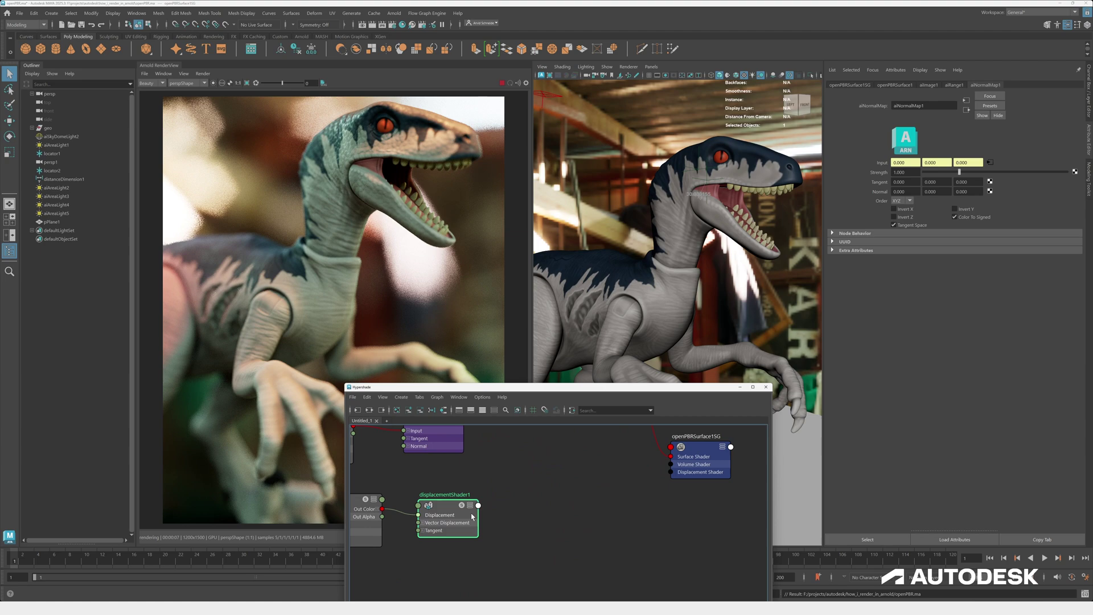
pyautogui.scroll(1, 472, 516)
pyautogui.moveTo(639, 471); pyautogui.dragTo(642, 512)
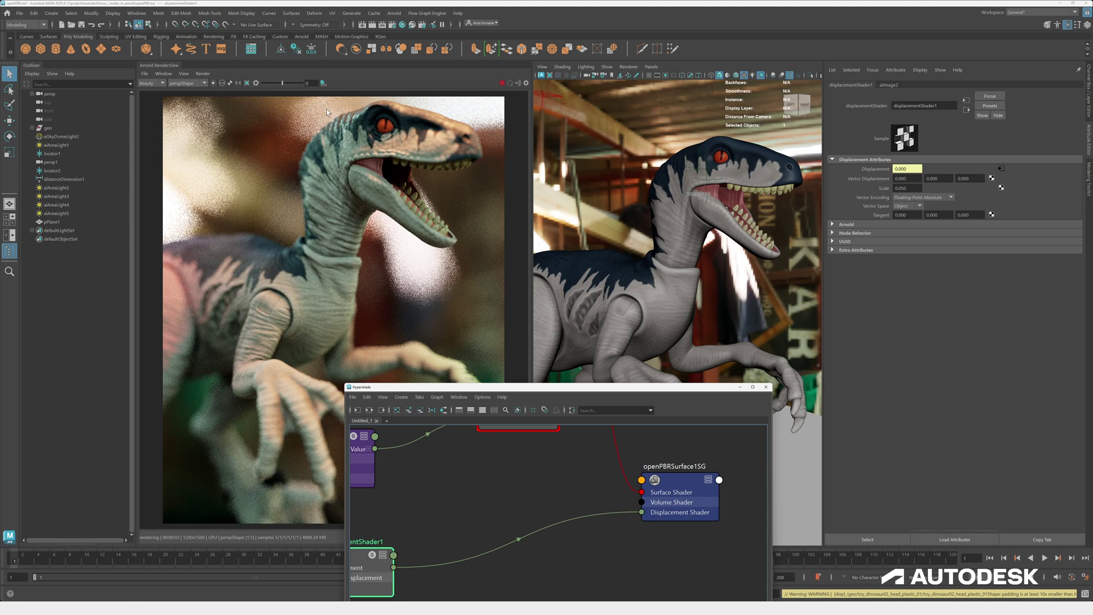
pyautogui.scroll(2, 418, 117)
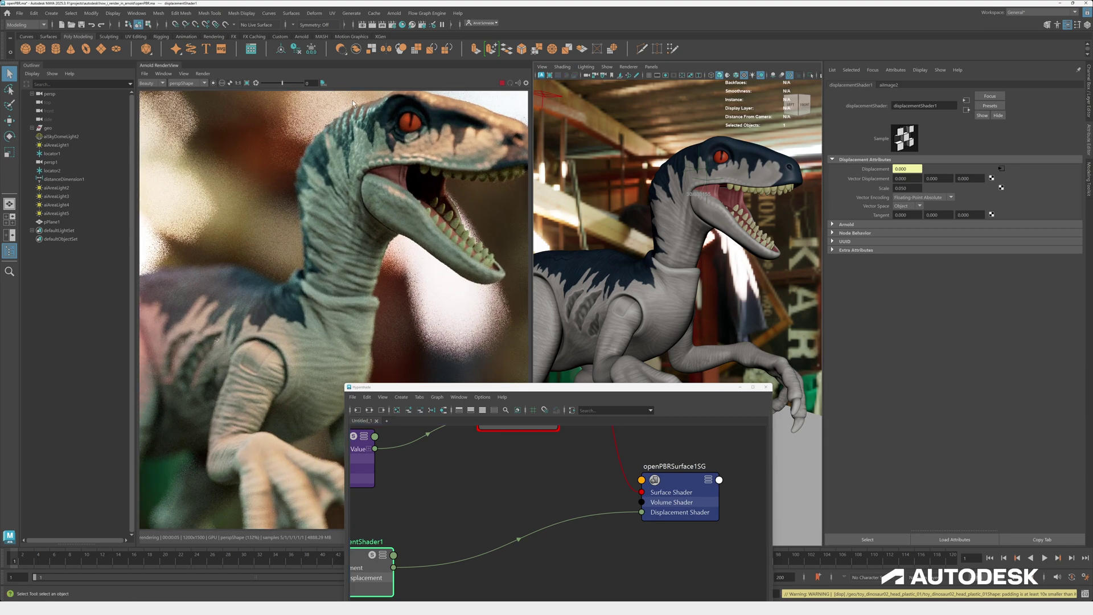
pyautogui.click(239, 84)
pyautogui.scroll(-5, 554, 513)
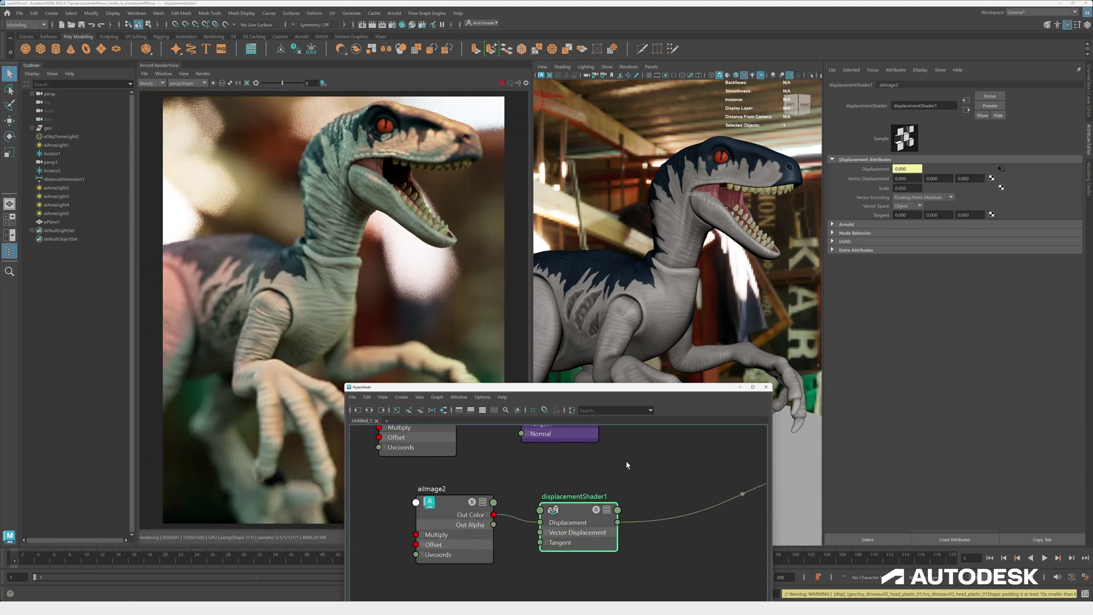
# - Set the Fuzz Weight of openPBRSurface1 to 1 and view the raptor from another angle
pyautogui.keyDown('alt'); pyautogui.moveTo(554, 513); pyautogui.dragTo(601, 488, button='middle'); pyautogui.keyUp('alt')
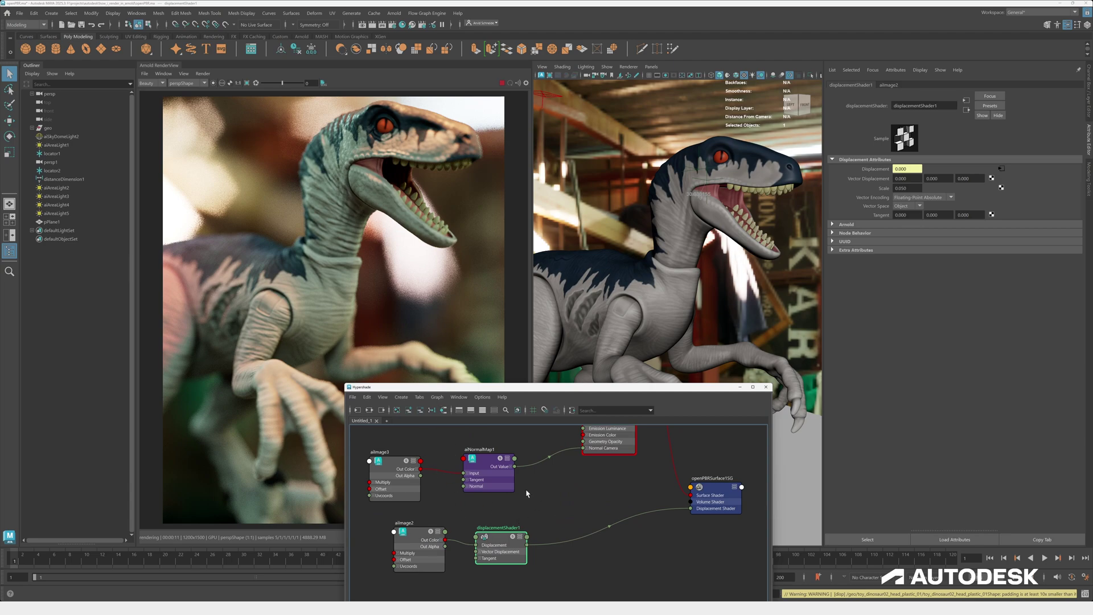
pyautogui.keyDown('alt'); pyautogui.moveTo(527, 493); pyautogui.dragTo(592, 519, button='middle'); pyautogui.keyUp('alt')
pyautogui.click(565, 451)
pyautogui.scroll(-3, 700, 239)
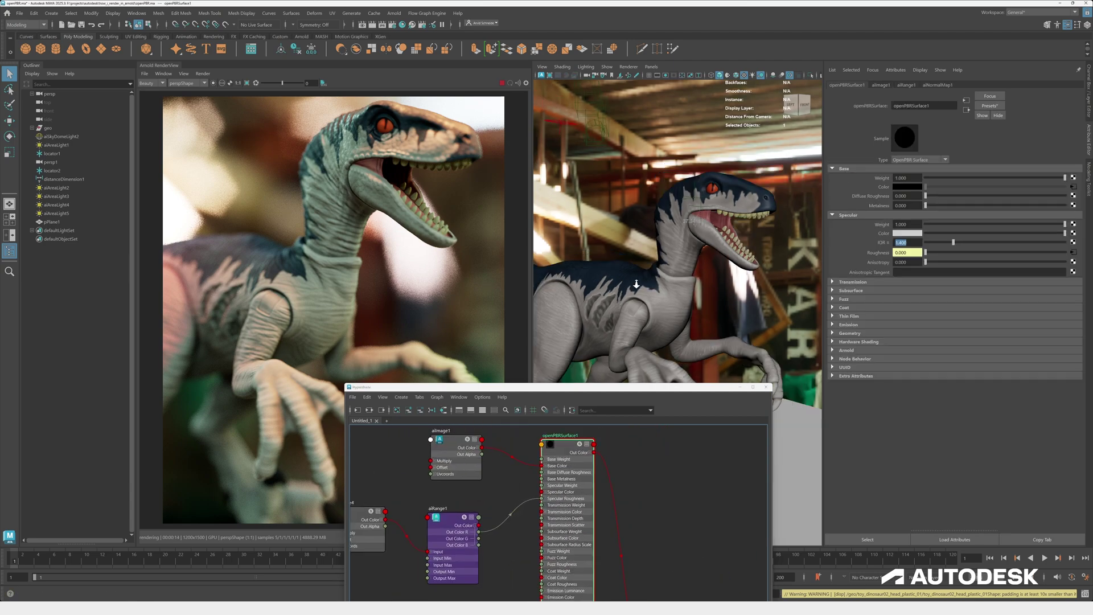
pyautogui.keyDown('alt'); pyautogui.moveTo(701, 239); pyautogui.dragTo(664, 250); pyautogui.keyUp('alt')
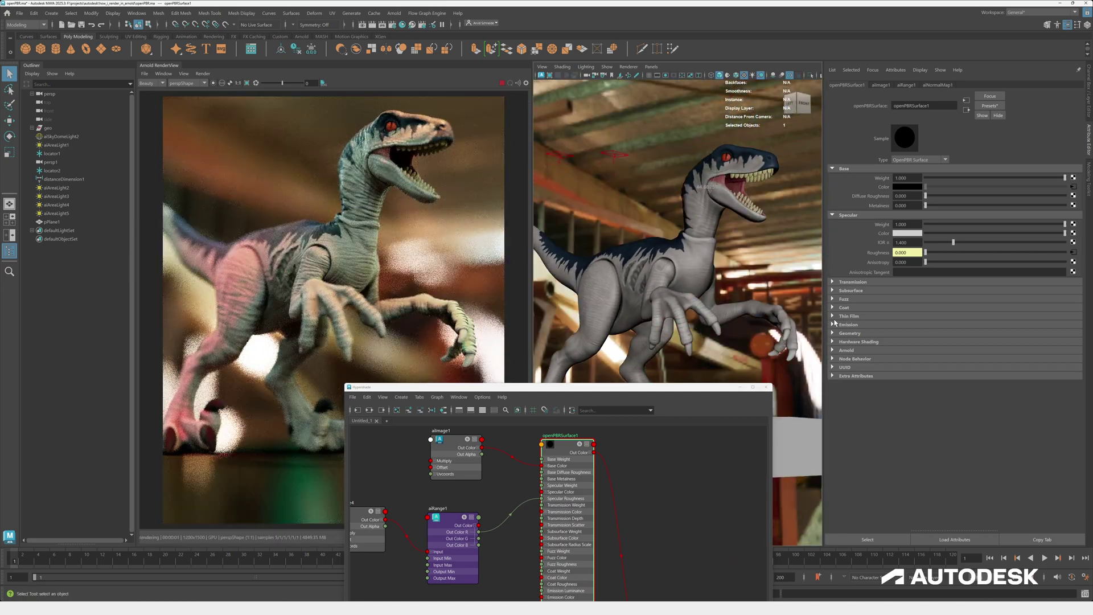
pyautogui.click(845, 300)
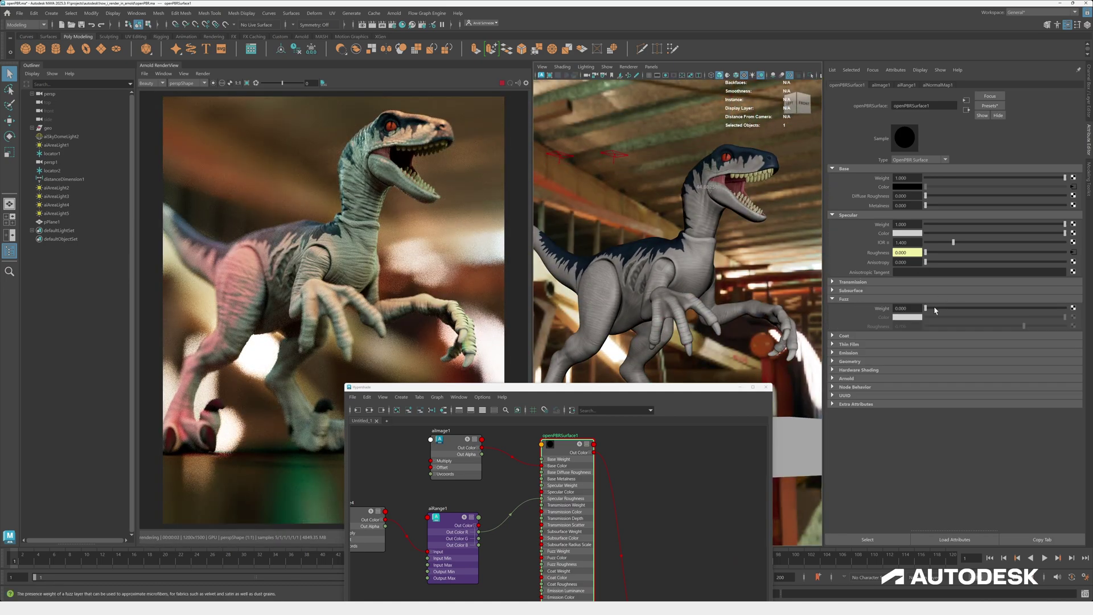
pyautogui.moveTo(928, 308); pyautogui.dragTo(1086, 308)
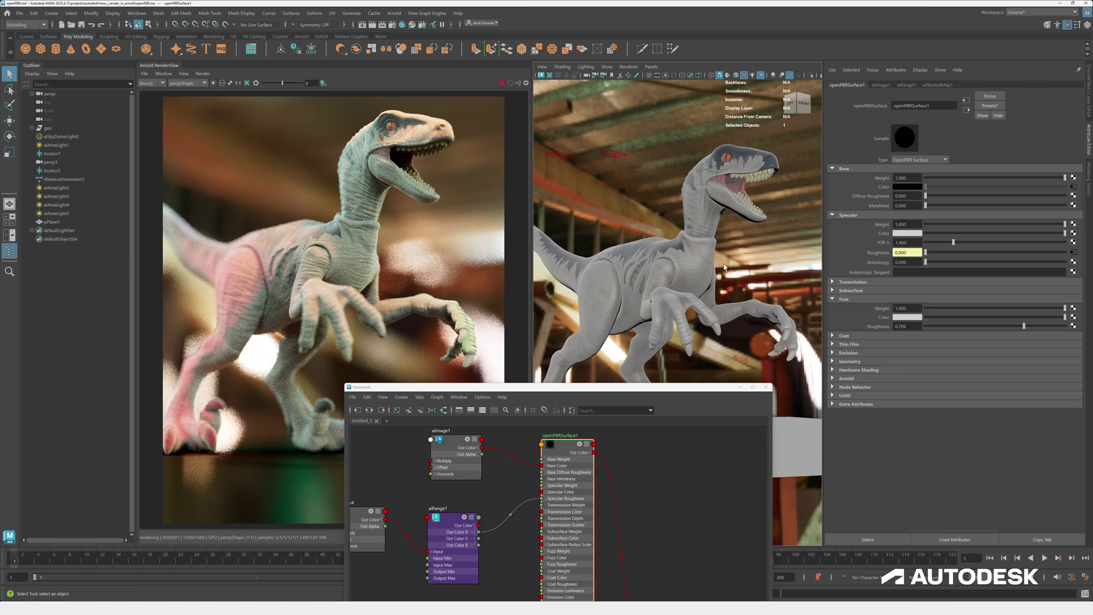
pyautogui.keyDown('alt'); pyautogui.moveTo(725, 267); pyautogui.dragTo(720, 262); pyautogui.keyUp('alt')
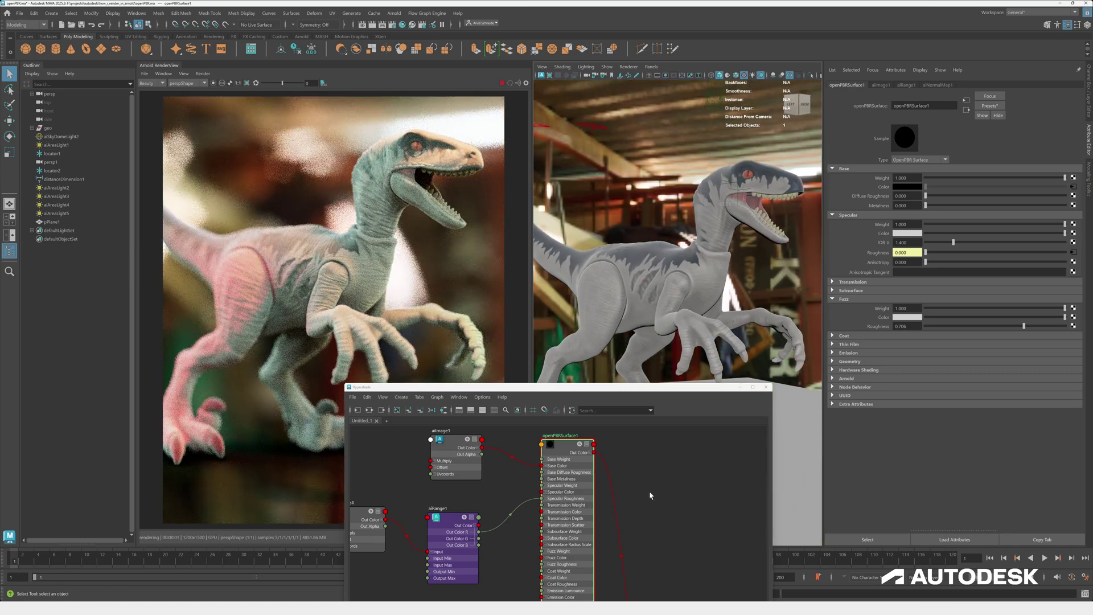
# - Try a Fuzz Roughness of about 0.42 and a pinkish-red Fuzz Color on openPBRSurface1
pyautogui.keyDown('alt'); pyautogui.moveTo(649, 495); pyautogui.dragTo(683, 495, button='middle'); pyautogui.keyUp('alt')
pyautogui.moveTo(947, 327)
pyautogui.mouseDown()
pyautogui.moveTo(1024, 323)
pyautogui.moveTo(945, 318)
pyautogui.mouseUp()
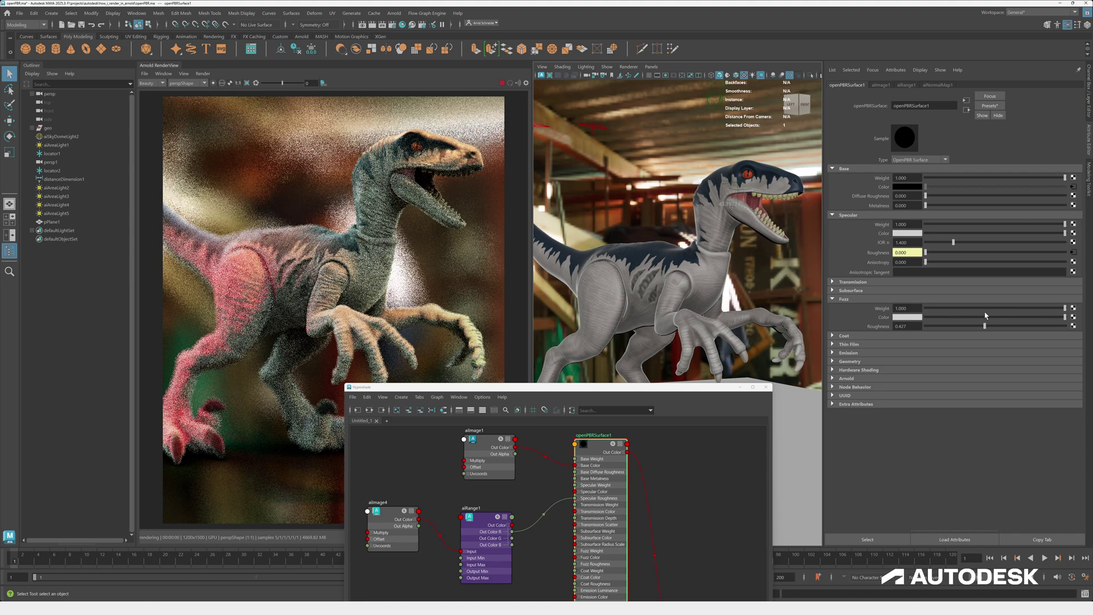
pyautogui.click(907, 317)
pyautogui.click(914, 345)
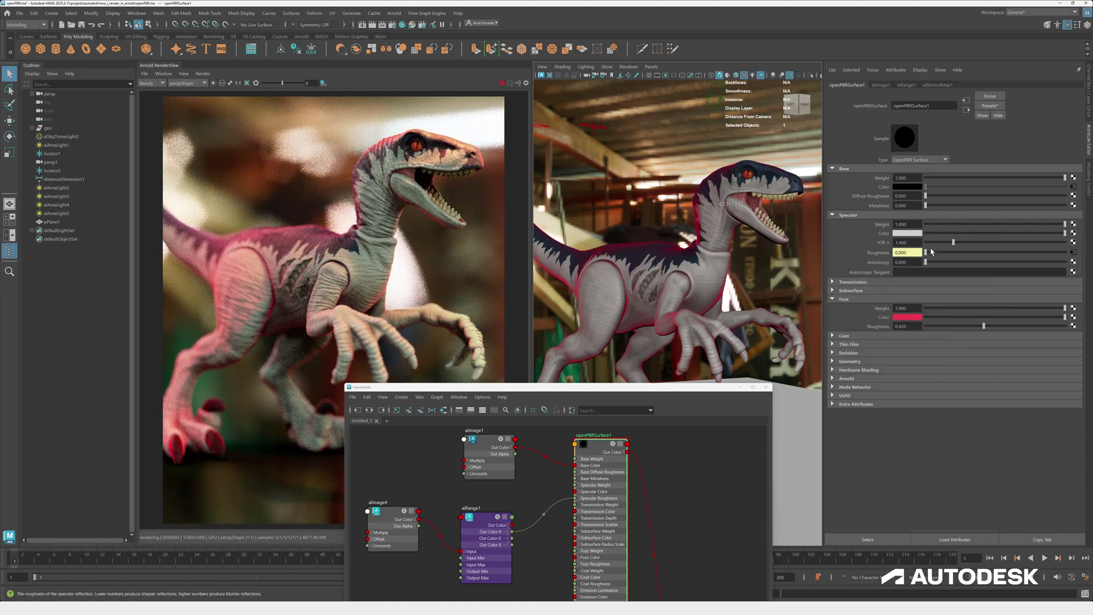
# - Move aiImage1 away from the other nodes and create an aiColorCorrect node beside it
pyautogui.keyDown('alt'); pyautogui.moveTo(454, 499); pyautogui.dragTo(496, 462, button='middle'); pyautogui.keyUp('alt')
pyautogui.keyDown('alt'); pyautogui.moveTo(496, 462); pyautogui.dragTo(470, 463, button='right'); pyautogui.keyUp('alt')
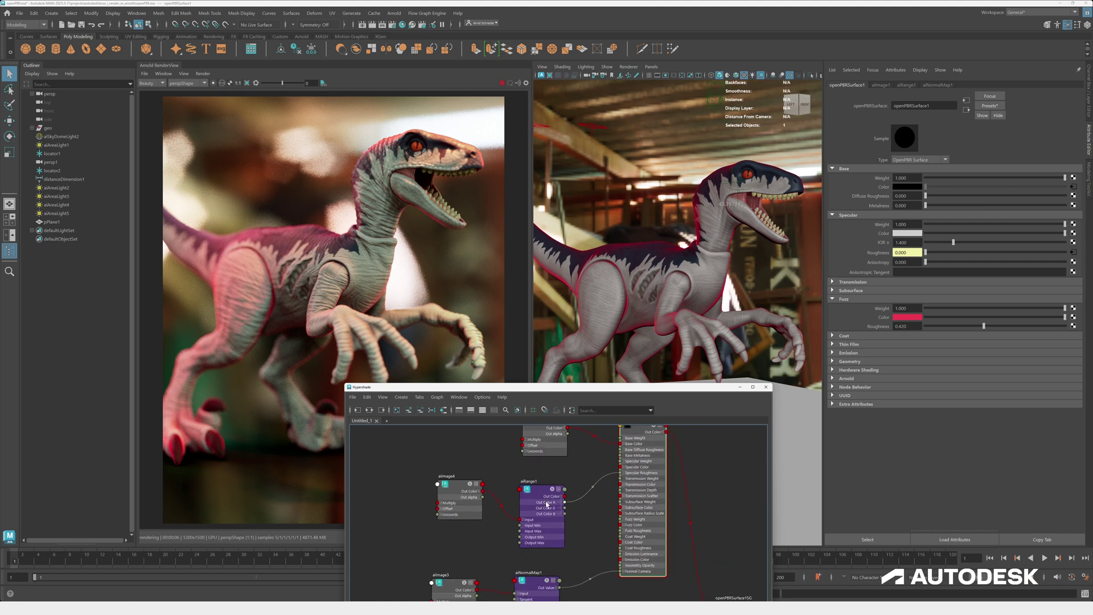
pyautogui.keyDown('alt'); pyautogui.moveTo(607, 503); pyautogui.dragTo(599, 568, button='middle'); pyautogui.keyUp('alt')
pyautogui.moveTo(538, 499); pyautogui.dragTo(525, 462)
pyautogui.press('Tab')
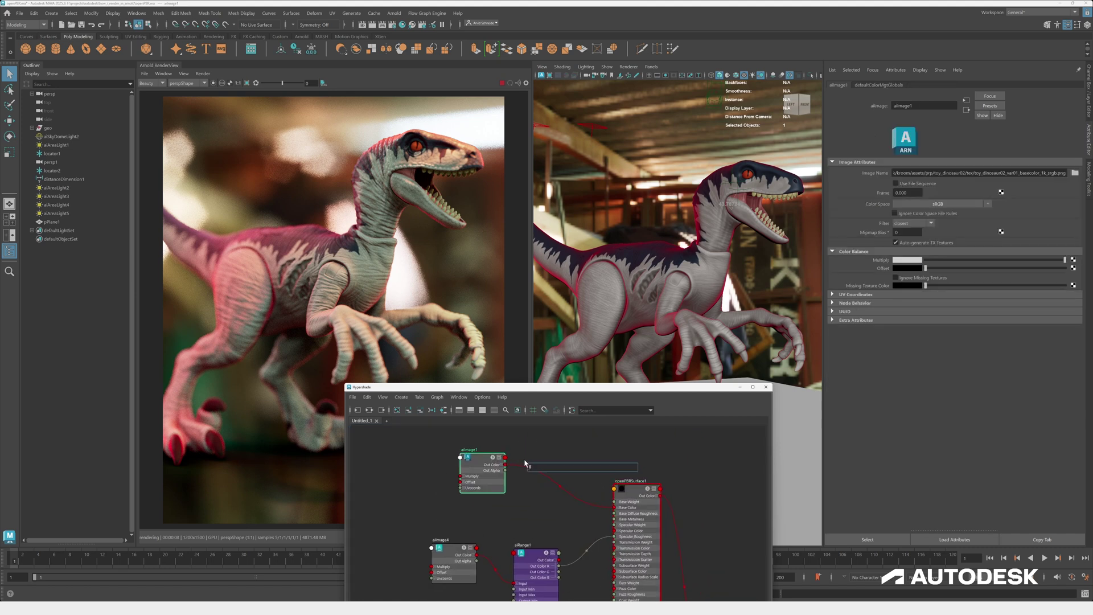
pyautogui.write('cc')
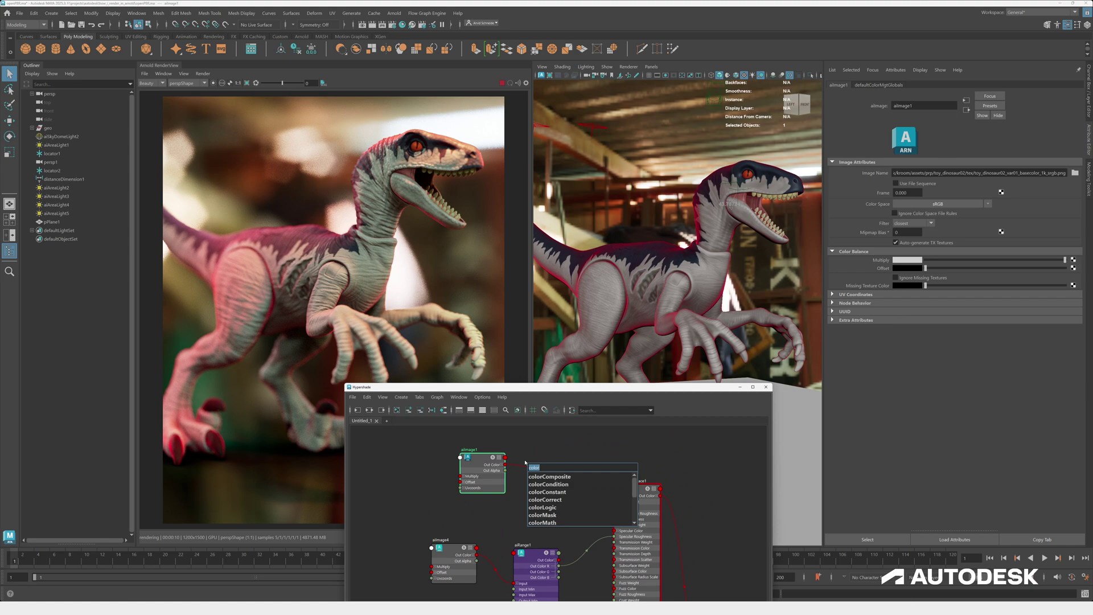
pyautogui.write('aico')
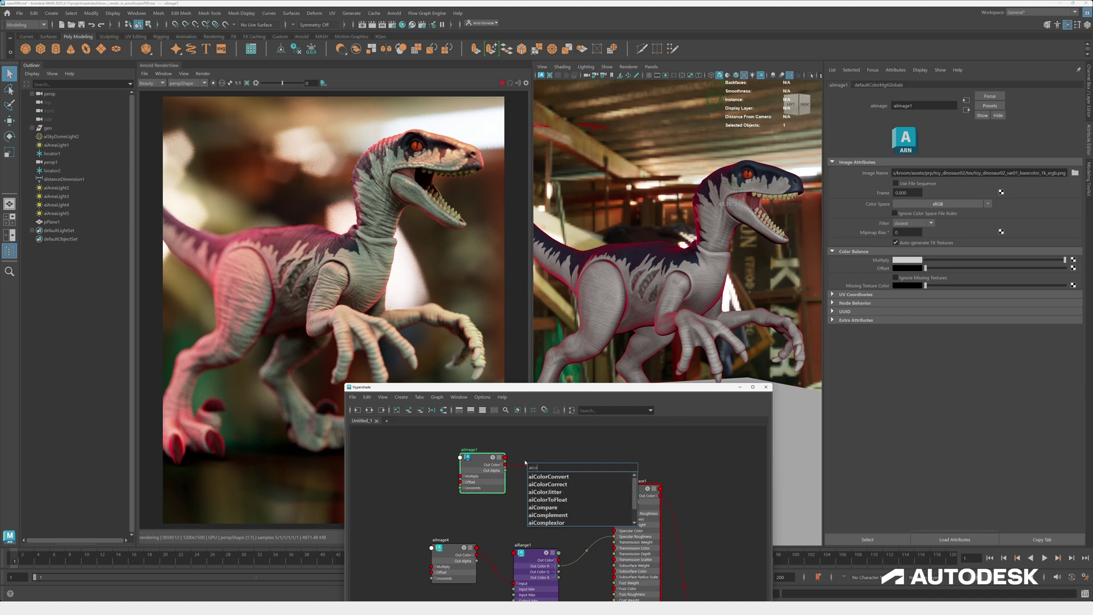
pyautogui.write('lo')
pyautogui.click(548, 484)
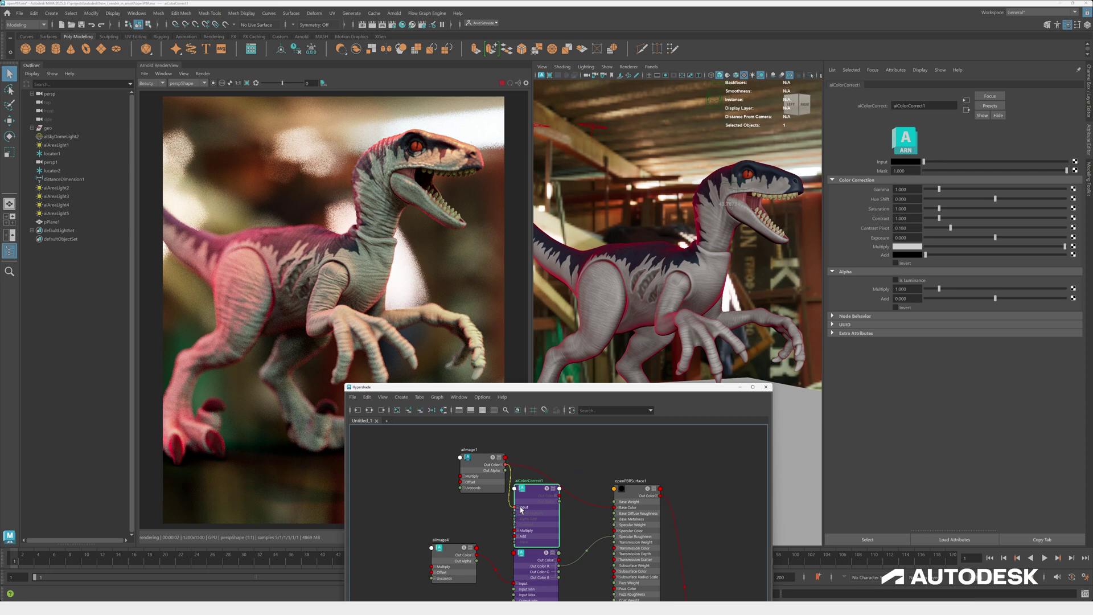
# - Connect the Out Color of aiImage1 to the Input of aiColorCorrect1, and that node's Out Color to the Fuzz Color of openPBRSurface1
pyautogui.moveTo(520, 509); pyautogui.dragTo(522, 510)
pyautogui.moveTo(527, 472)
pyautogui.mouseDown()
pyautogui.moveTo(567, 567)
pyautogui.moveTo(530, 506)
pyautogui.moveTo(541, 469)
pyautogui.mouseUp()
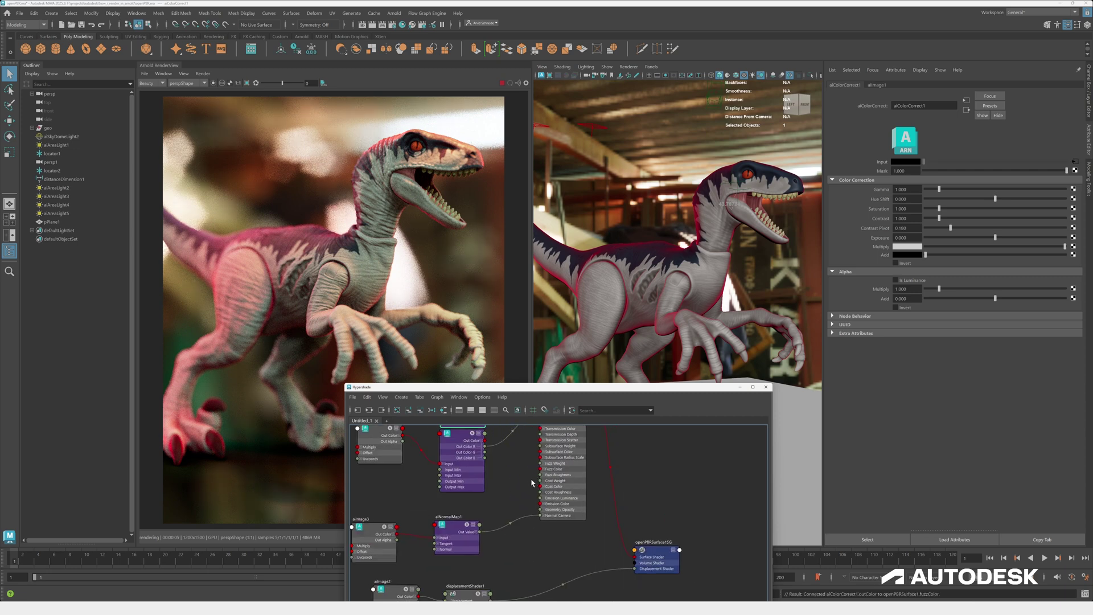
pyautogui.moveTo(529, 485); pyautogui.dragTo(613, 565, button='middle')
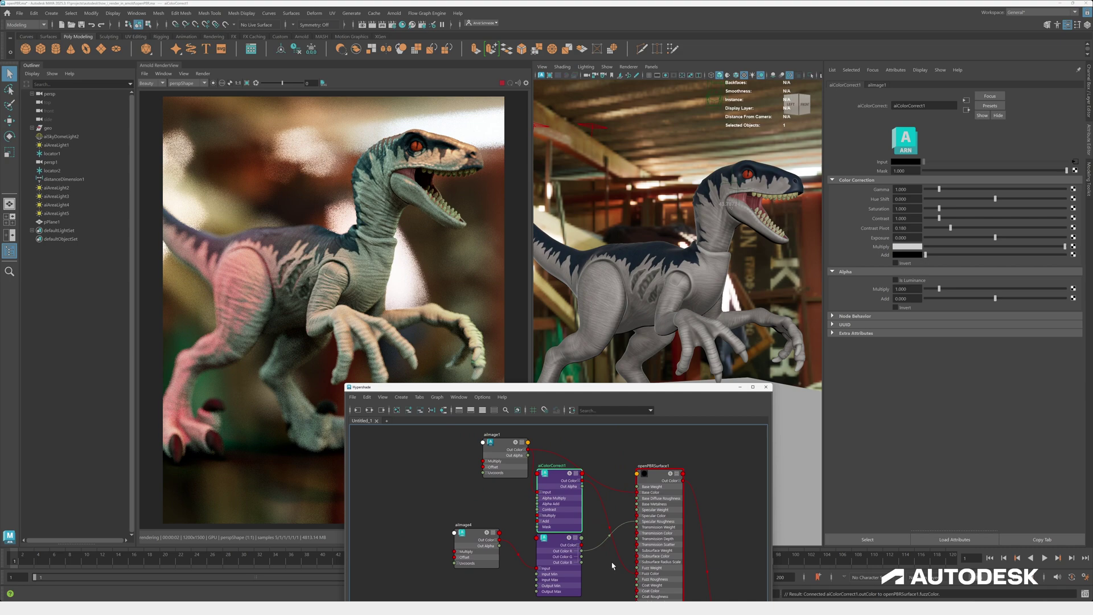
# - Space out the aiImage1 and aiColorCorrect1 nodes so their connections are easy to read
pyautogui.keyDown('alt'); pyautogui.moveTo(487, 486); pyautogui.dragTo(479, 530, button='middle'); pyautogui.keyUp('alt')
pyautogui.moveTo(488, 501); pyautogui.dragTo(471, 456)
pyautogui.moveTo(544, 536); pyautogui.dragTo(524, 514)
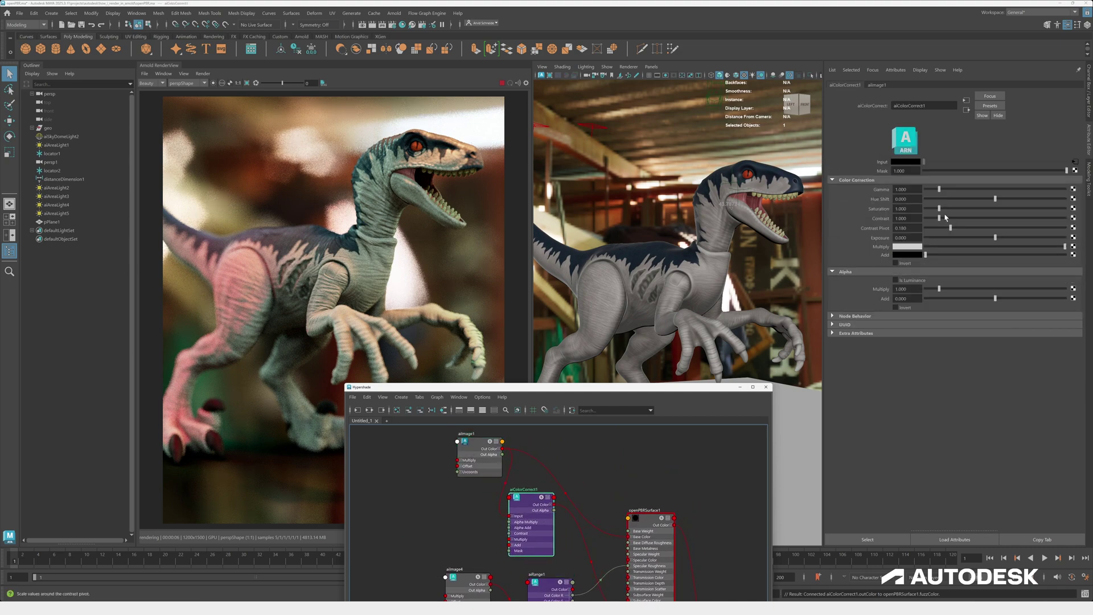
# - Raise the Gamma of aiColorCorrect1 to about 1.9 and increase its Saturation
pyautogui.click(952, 189)
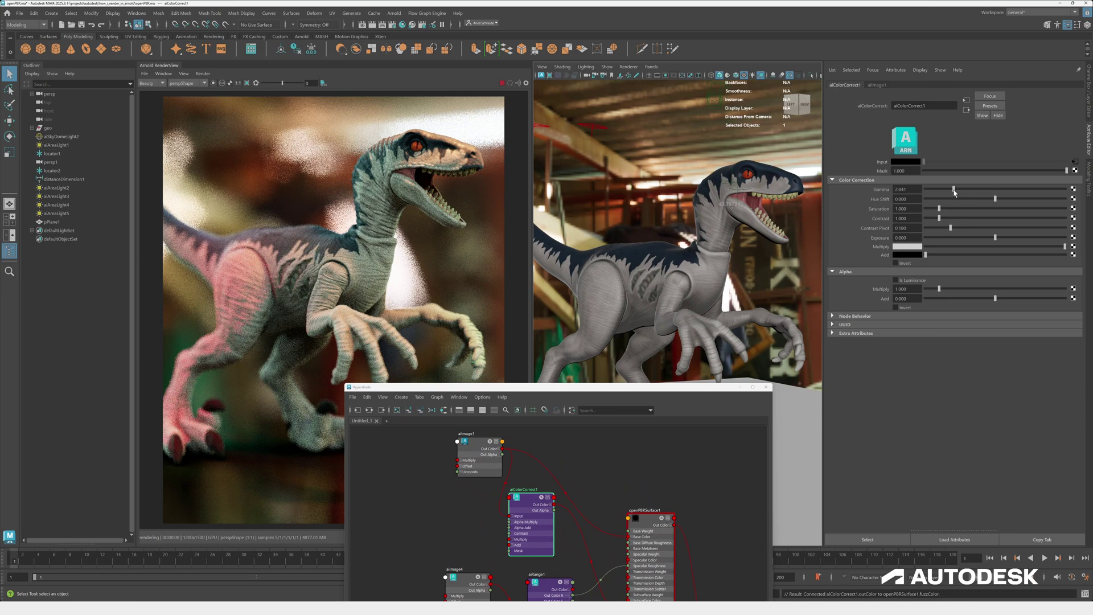
pyautogui.click(966, 208)
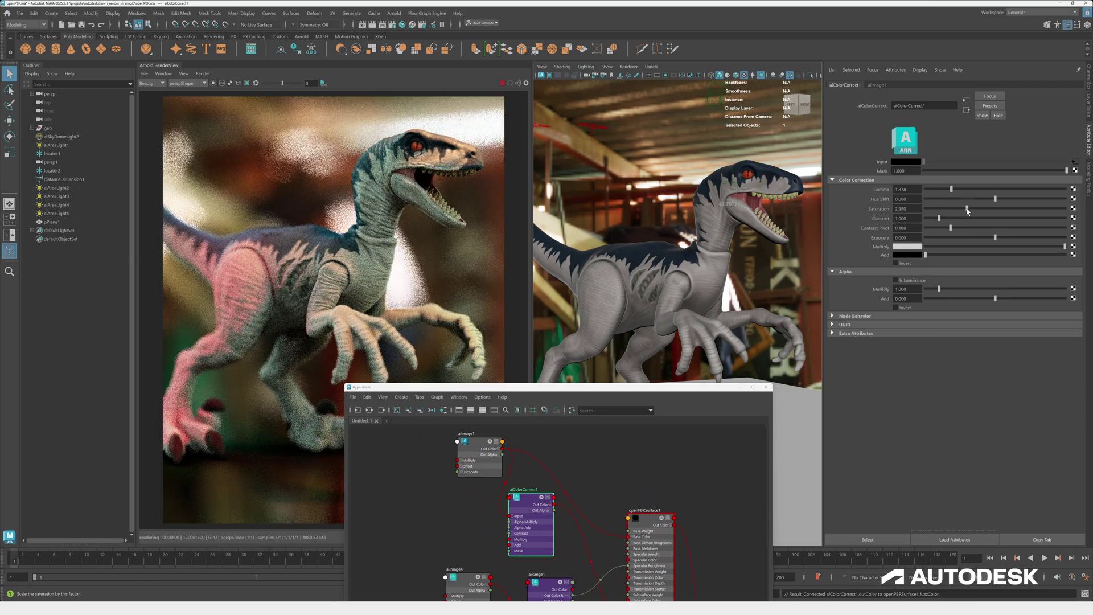
pyautogui.moveTo(967, 210); pyautogui.dragTo(962, 209)
# - Try Fuzz Roughness values between about 0.2 and 0.61 on openPBRSurface1 and compare them from different views
pyautogui.keyDown('alt'); pyautogui.moveTo(684, 519); pyautogui.dragTo(701, 444, button='middle'); pyautogui.keyUp('alt')
pyautogui.click(677, 444)
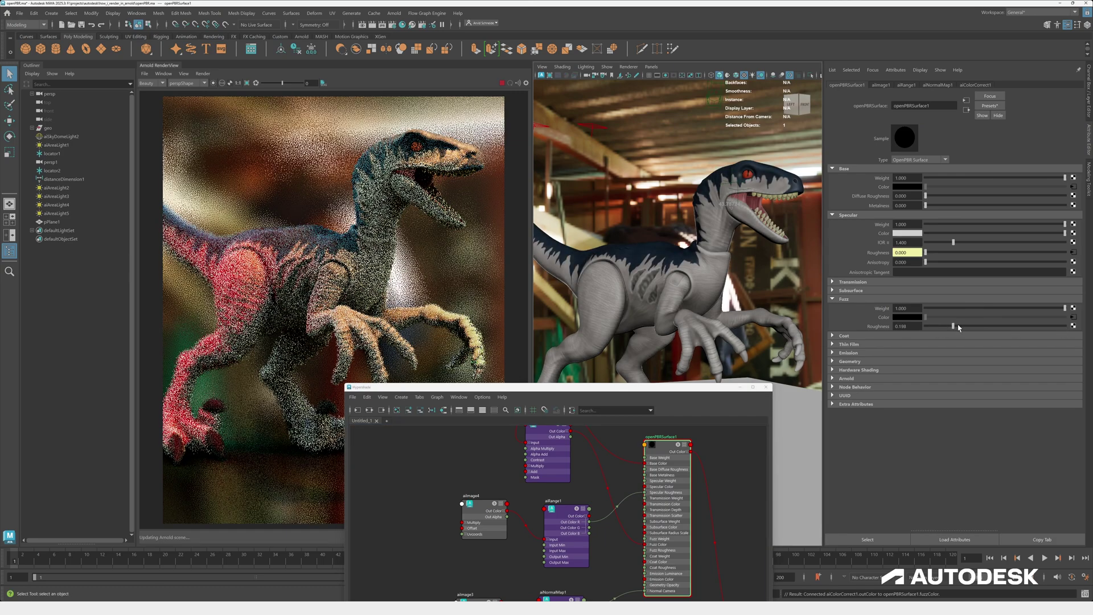
pyautogui.click(1011, 326)
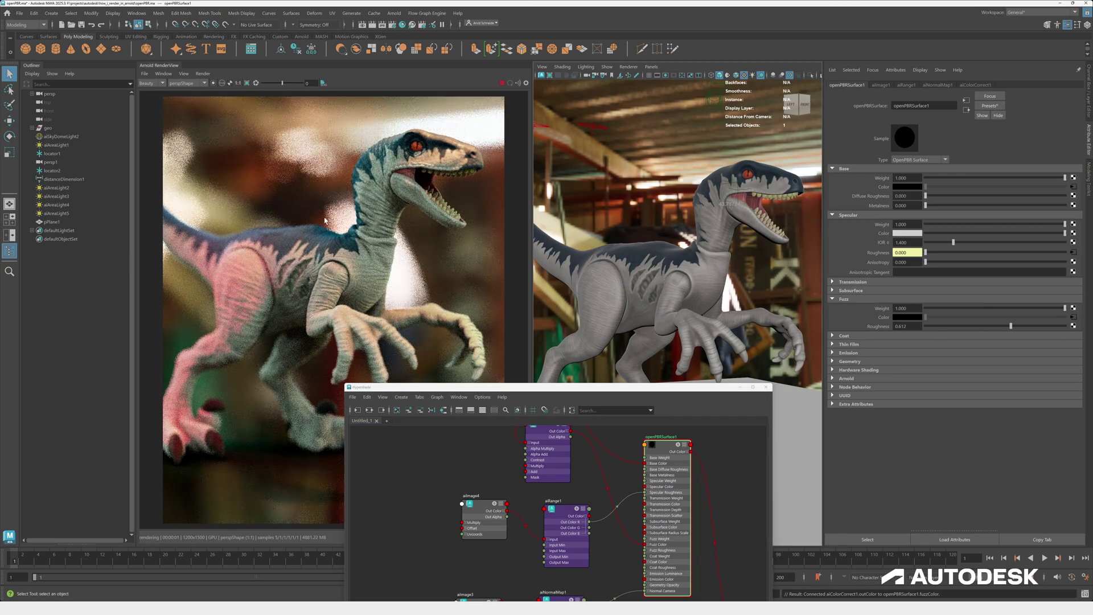
pyautogui.keyDown('alt'); pyautogui.moveTo(616, 265); pyautogui.dragTo(643, 268); pyautogui.keyUp('alt')
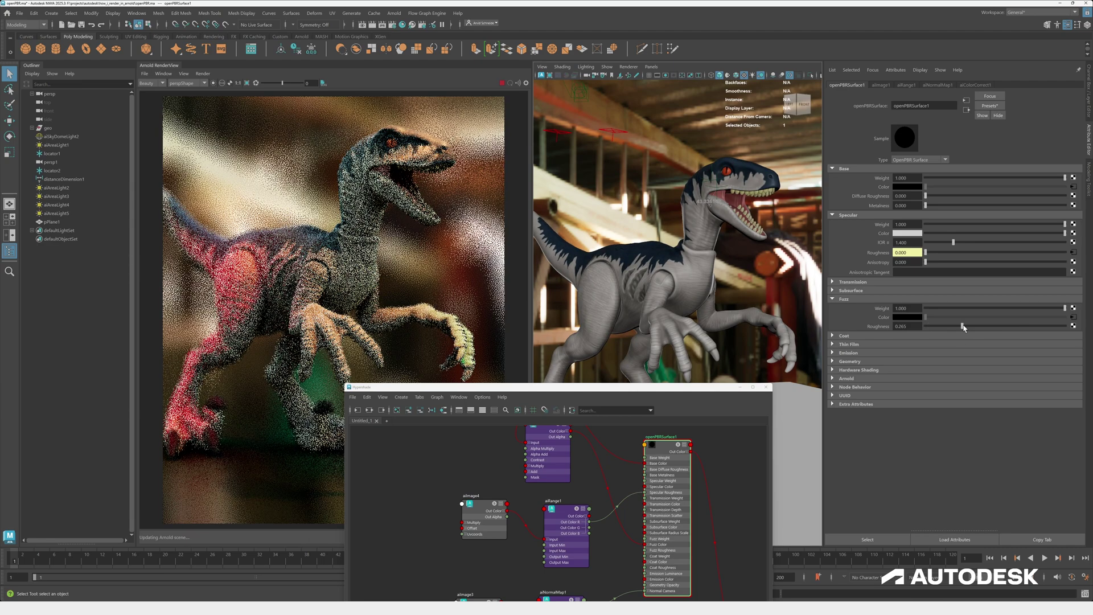
pyautogui.click(986, 325)
pyautogui.keyDown('alt'); pyautogui.moveTo(374, 245); pyautogui.dragTo(405, 221, button='right'); pyautogui.keyUp('alt')
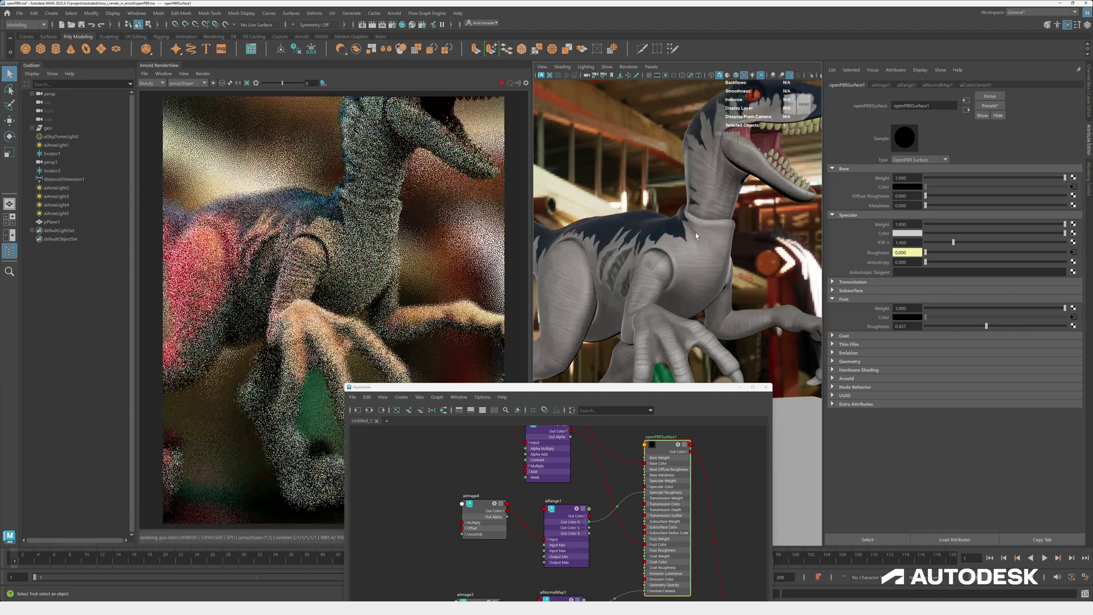
pyautogui.scroll(-2, 645, 246)
pyautogui.keyDown('alt'); pyautogui.moveTo(644, 246); pyautogui.dragTo(638, 268, button='middle'); pyautogui.keyUp('alt')
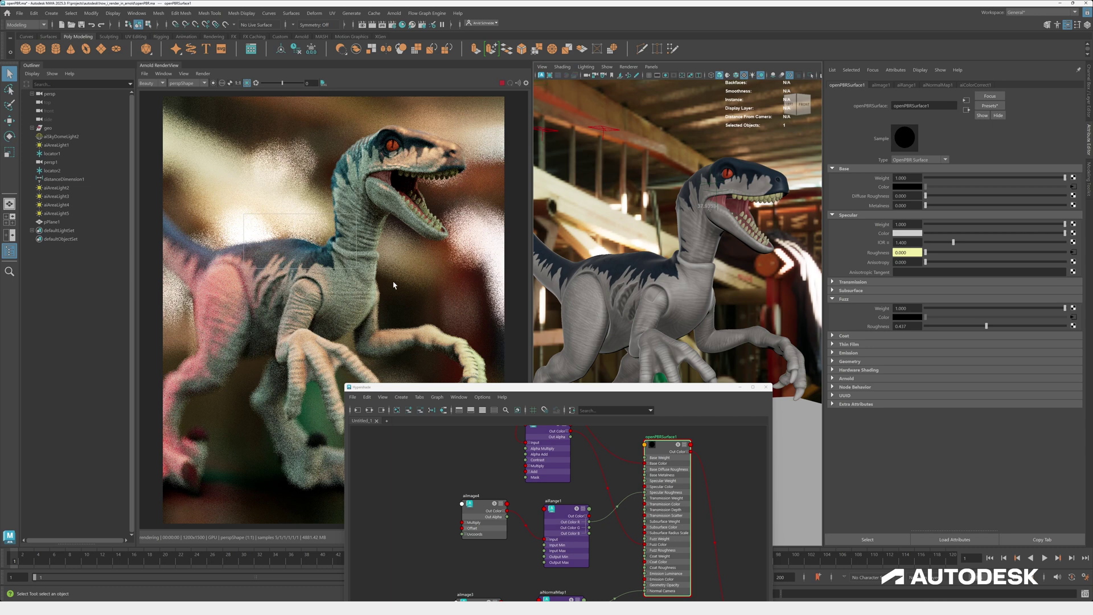
# - Set the Fuzz Roughness to 0.7, testing it in a render region over the raptor's back and neck, and minimize the Hypershade
pyautogui.keyDown('shift'); pyautogui.moveTo(393, 281); pyautogui.dragTo(244, 214); pyautogui.keyUp('shift')
pyautogui.click(1046, 326)
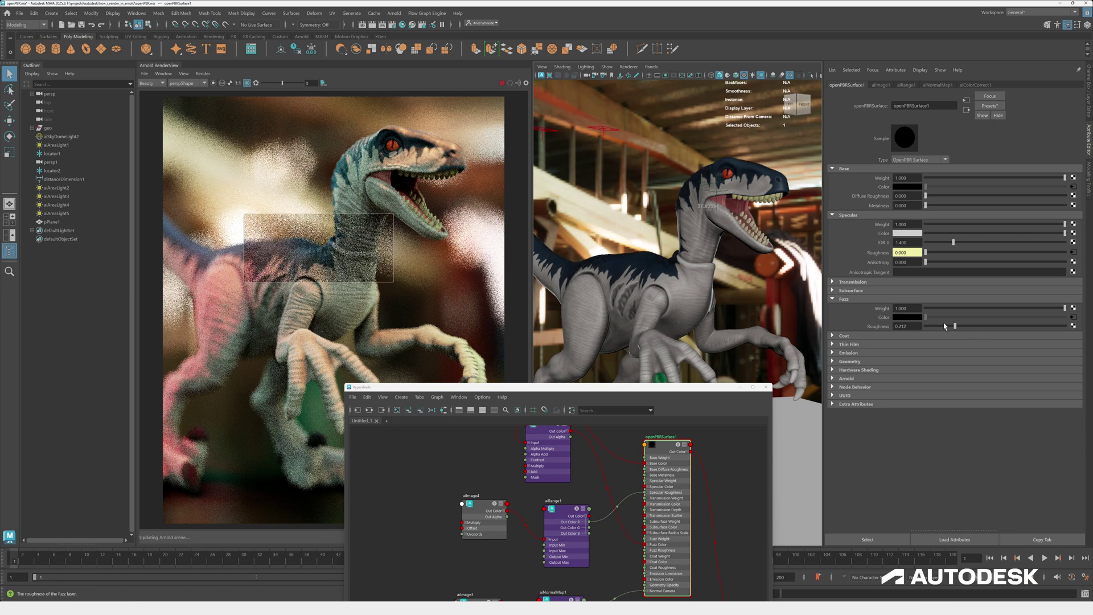
pyautogui.moveTo(1046, 325); pyautogui.dragTo(1023, 326)
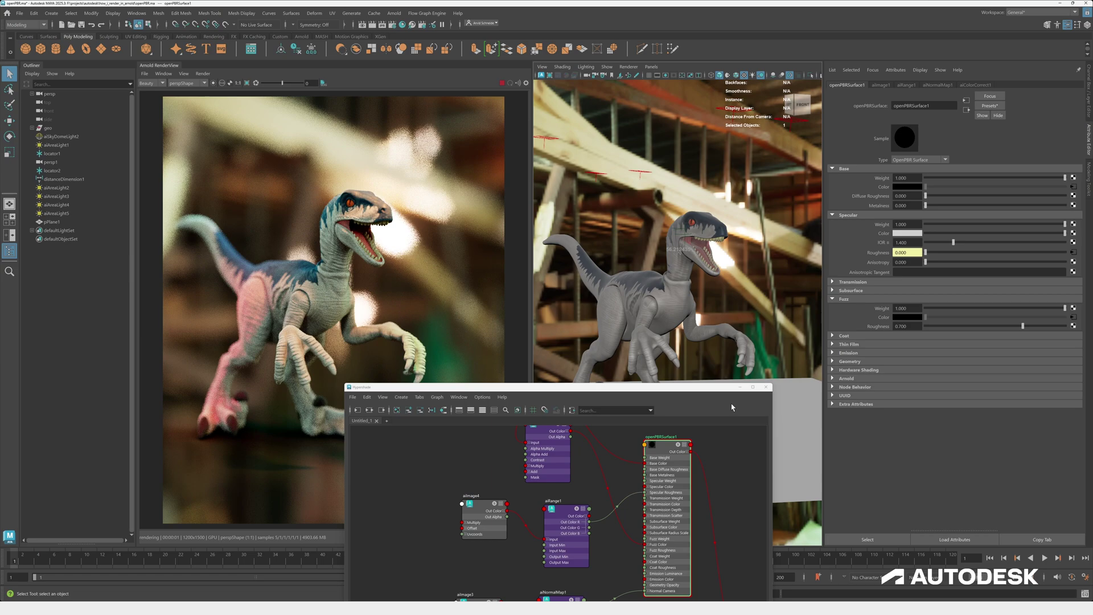
pyautogui.click(740, 387)
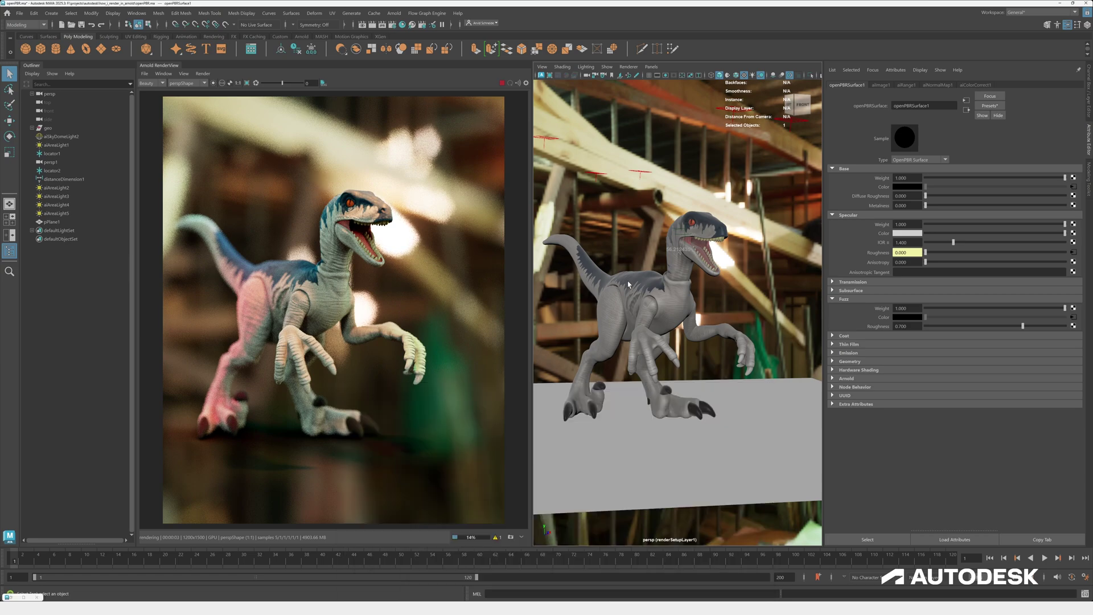
pyautogui.keyDown('alt'); pyautogui.moveTo(628, 284); pyautogui.dragTo(647, 284); pyautogui.keyUp('alt')
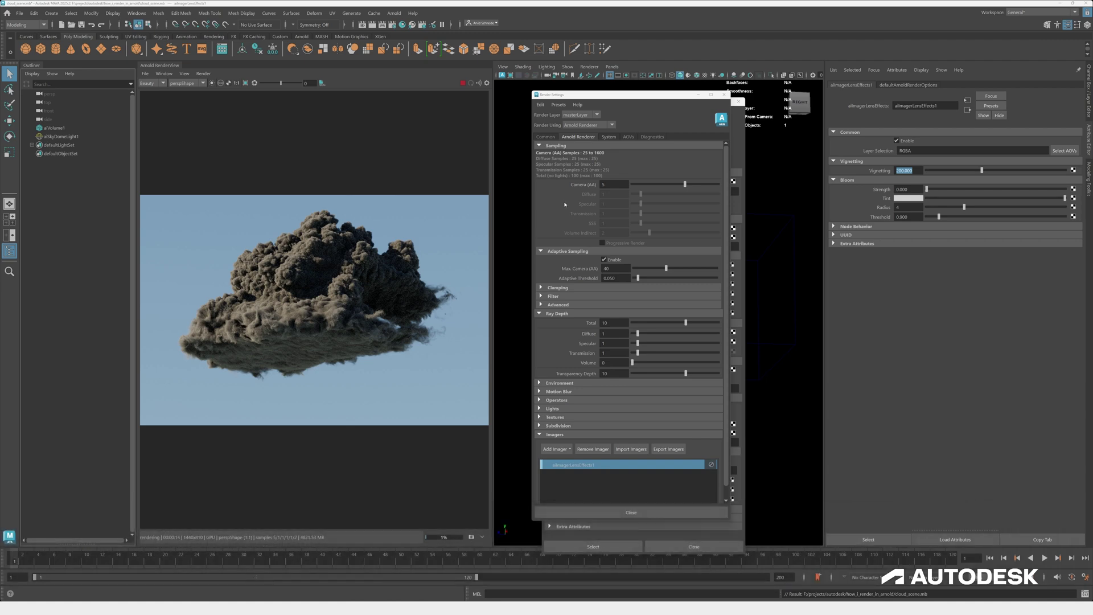
# - Set the Volume ray depth to 3 for the cloud render and review the Camera (AA) and Max. Camera (AA) sampling settings
pyautogui.click(609, 364)
pyautogui.press('Return')
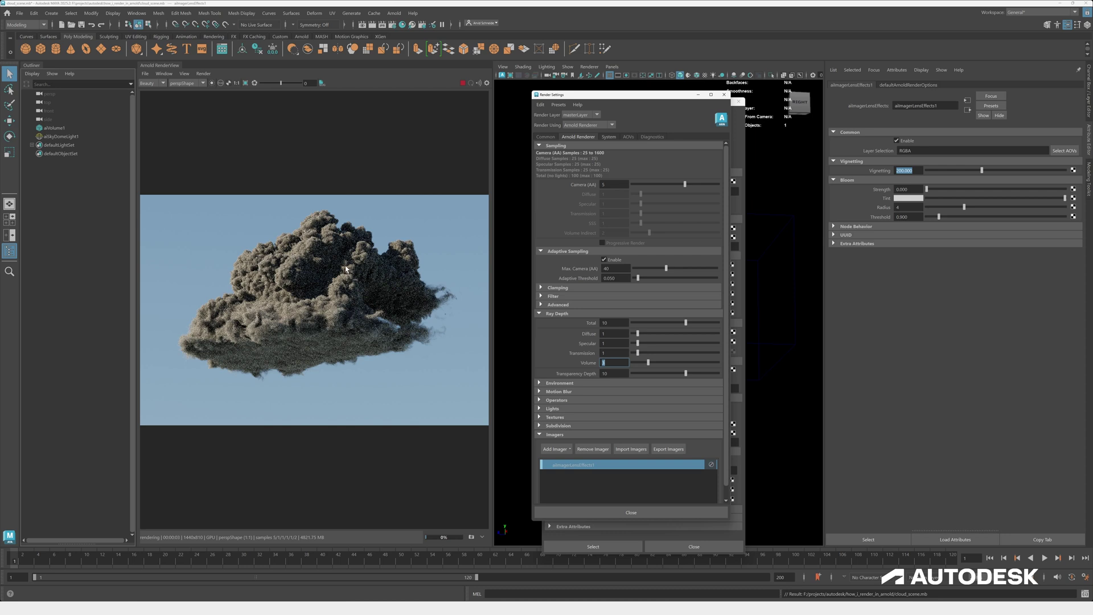
pyautogui.moveTo(629, 267); pyautogui.dragTo(585, 270)
pyautogui.moveTo(613, 185); pyautogui.dragTo(584, 186)
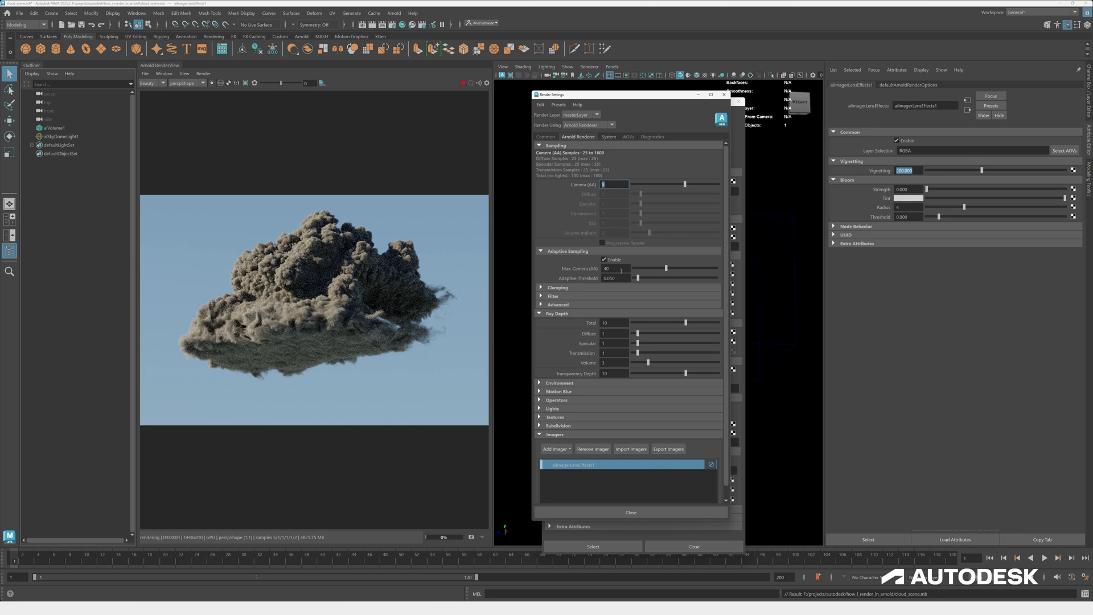
# - Minimize the Render Settings, reposition the aiStandardVolume1 attribute window and inspect the volume's Density
pyautogui.click(698, 95)
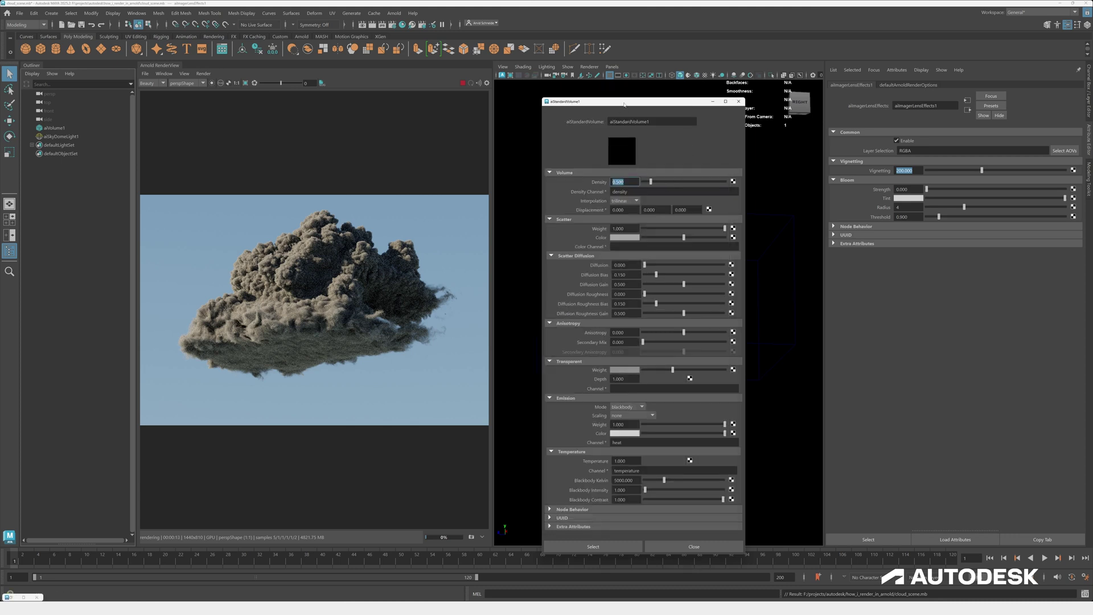
pyautogui.moveTo(624, 104)
pyautogui.mouseDown()
pyautogui.moveTo(649, 99)
pyautogui.moveTo(634, 95)
pyautogui.mouseUp()
pyautogui.click(638, 173)
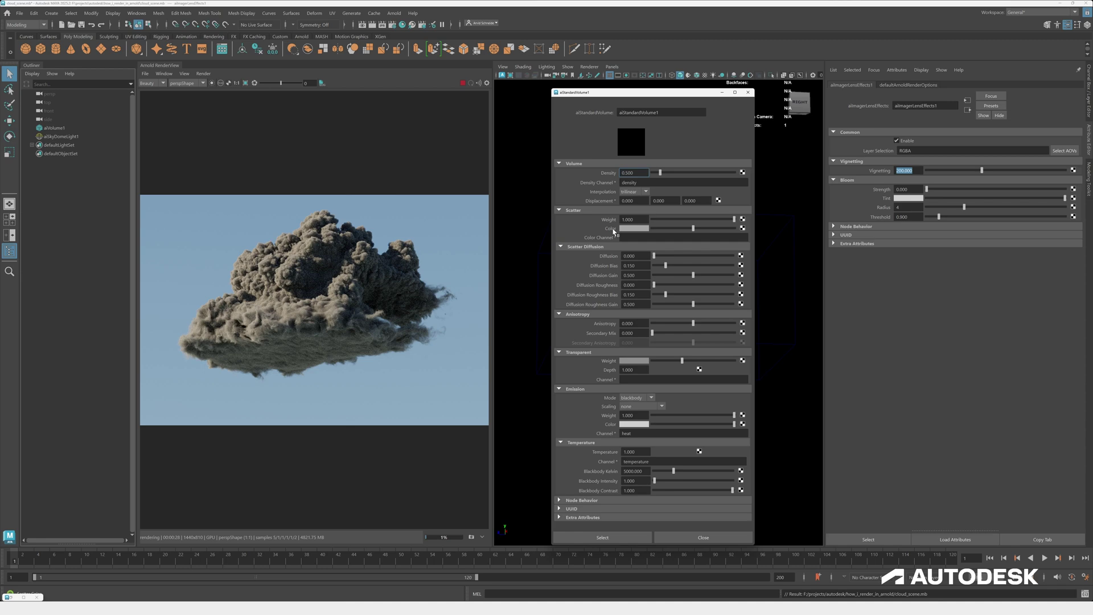
# - Set the V value of aiStandardVolume1's Scatter Color to 1
pyautogui.click(642, 229)
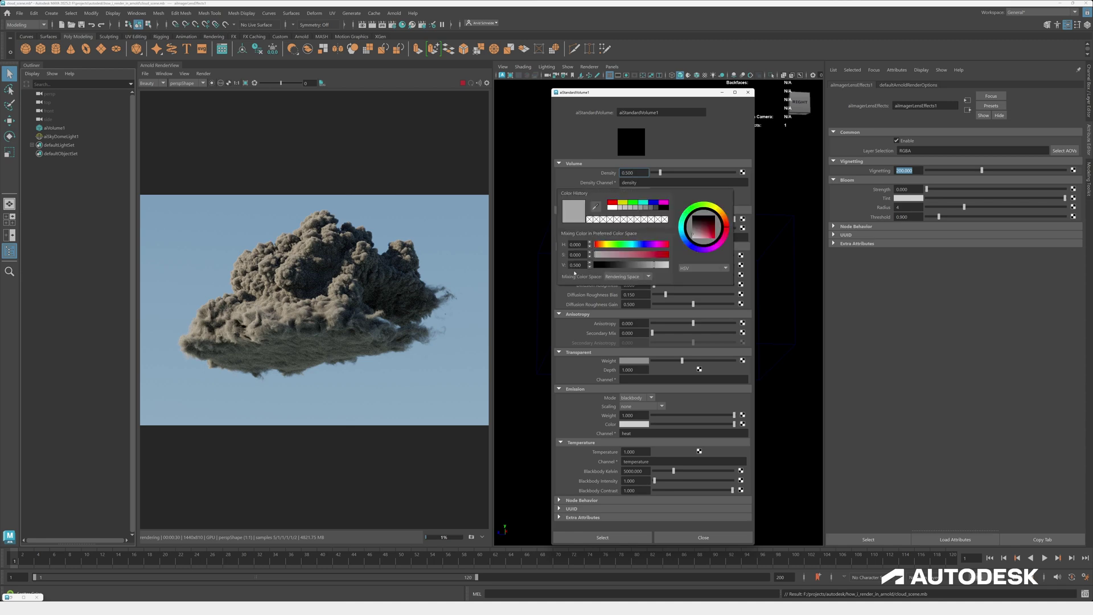
pyautogui.moveTo(585, 265); pyautogui.dragTo(562, 264)
pyautogui.write('1')
pyautogui.press('Return')
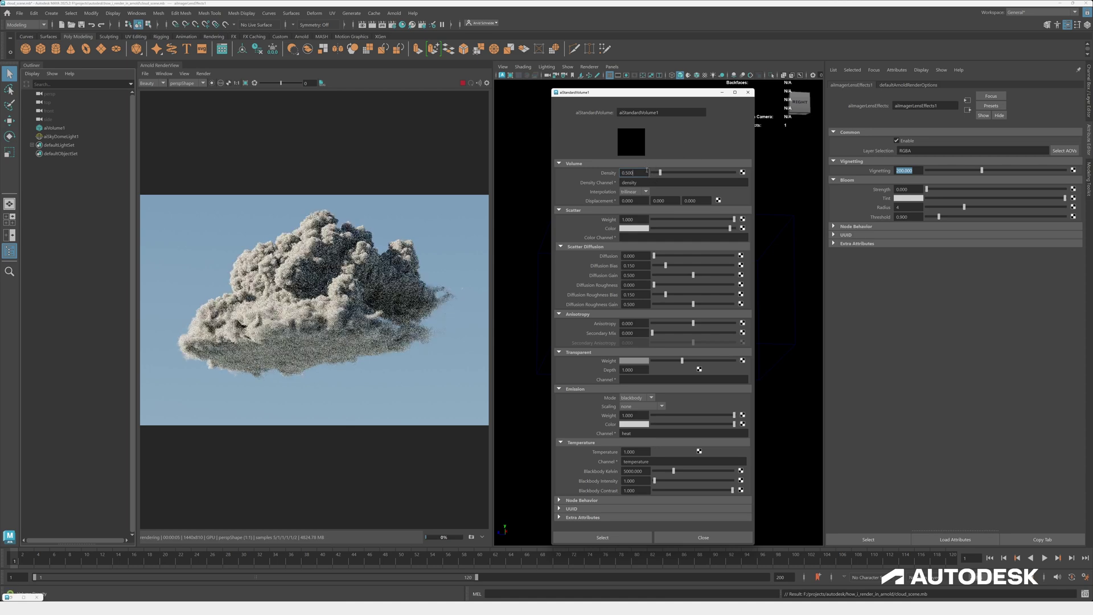
# - Try a Volume ray depth of 0 for the cloud render, restore it to 3 and close the Render Settings
pyautogui.click(392, 24)
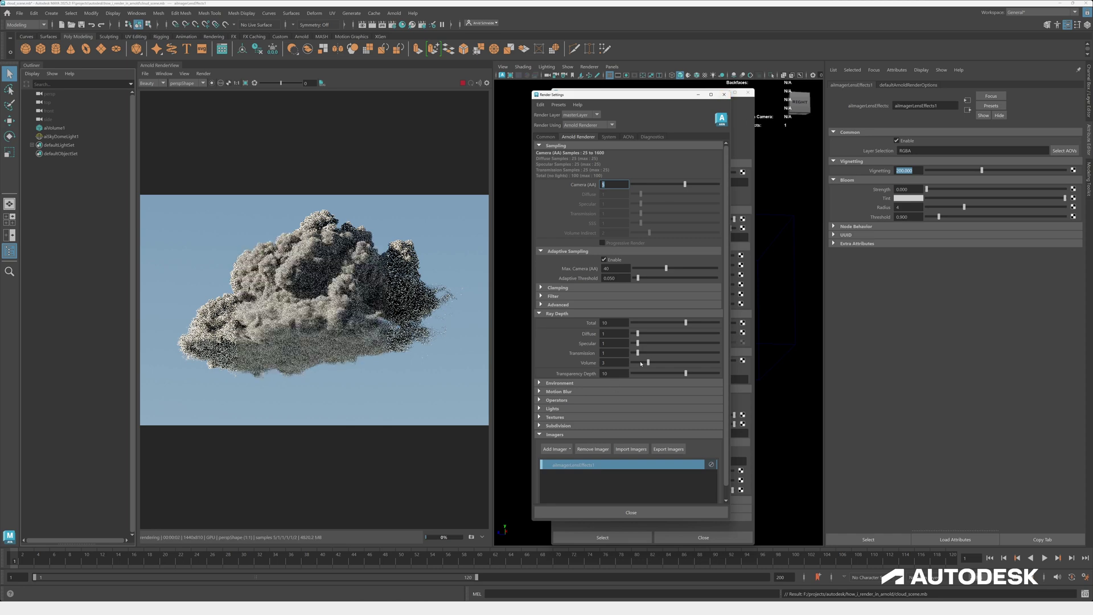
pyautogui.moveTo(642, 363); pyautogui.dragTo(631, 362)
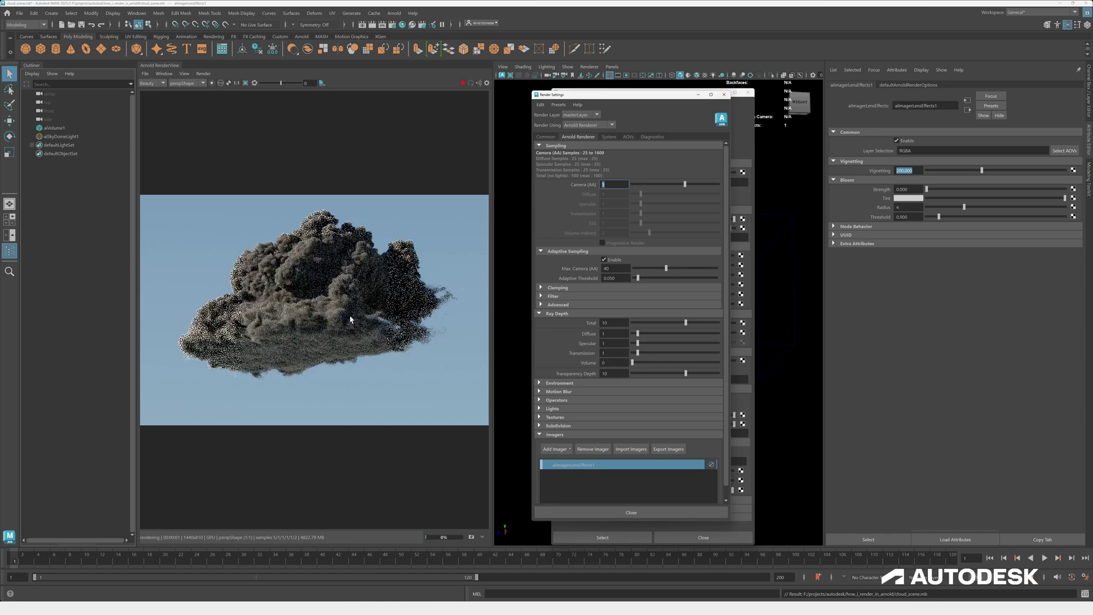
pyautogui.doubleClick(608, 363)
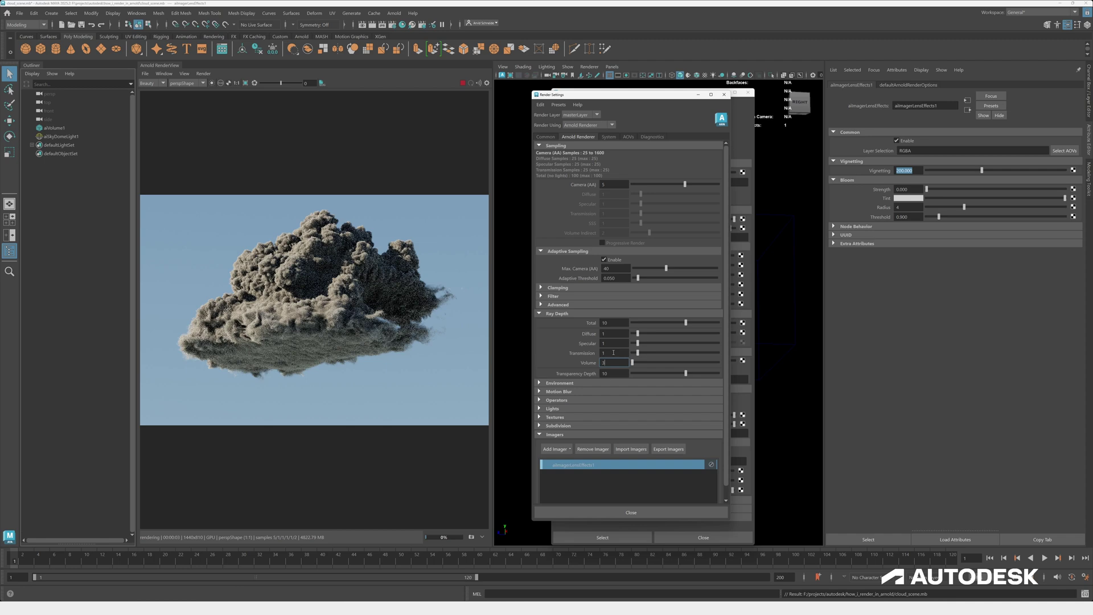
pyautogui.write('3')
pyautogui.press('Return')
pyautogui.click(725, 95)
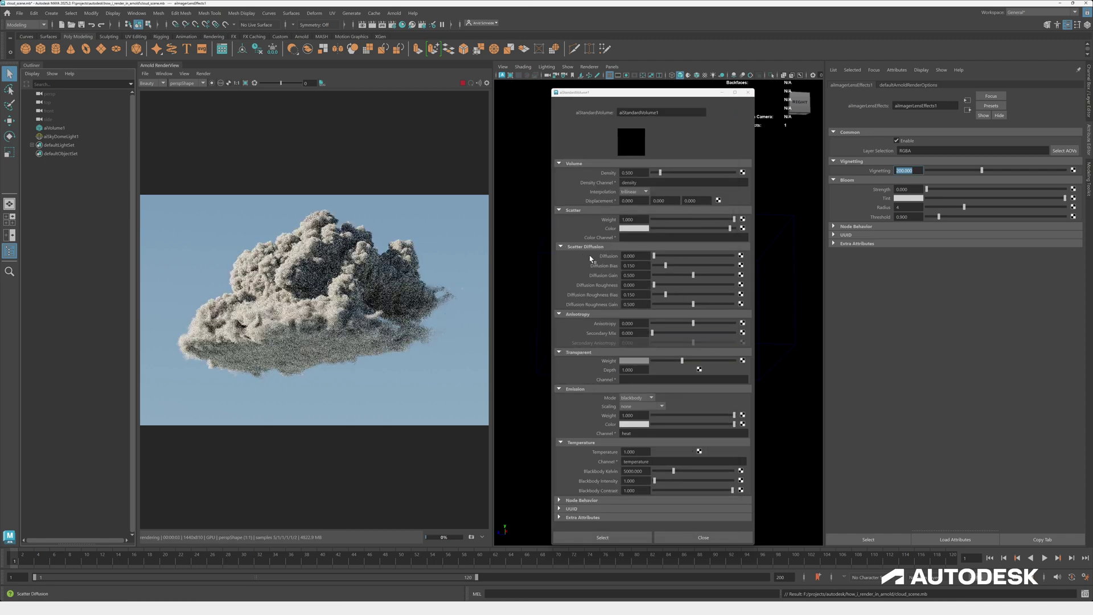
# - Review the Scatter Diffusion attributes from Diffusion to Diffusion Roughness Bias and collapse the volume's Emission section
pyautogui.click(639, 256)
pyautogui.doubleClick(639, 256)
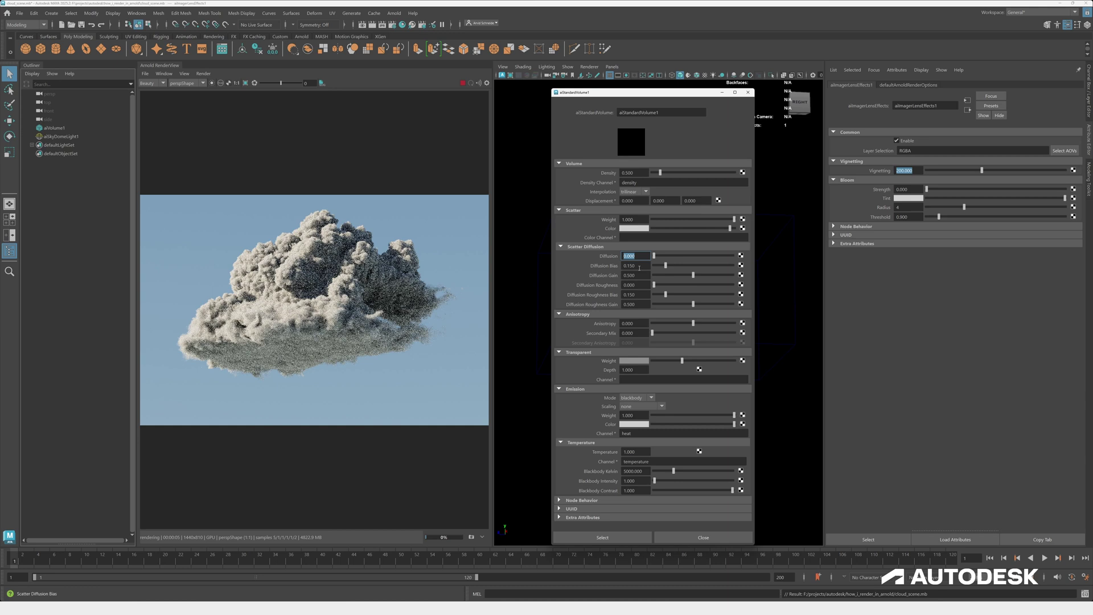
pyautogui.press('Tab')
pyautogui.press('Tab')
pyautogui.press('Tab')
pyautogui.press('Tab')
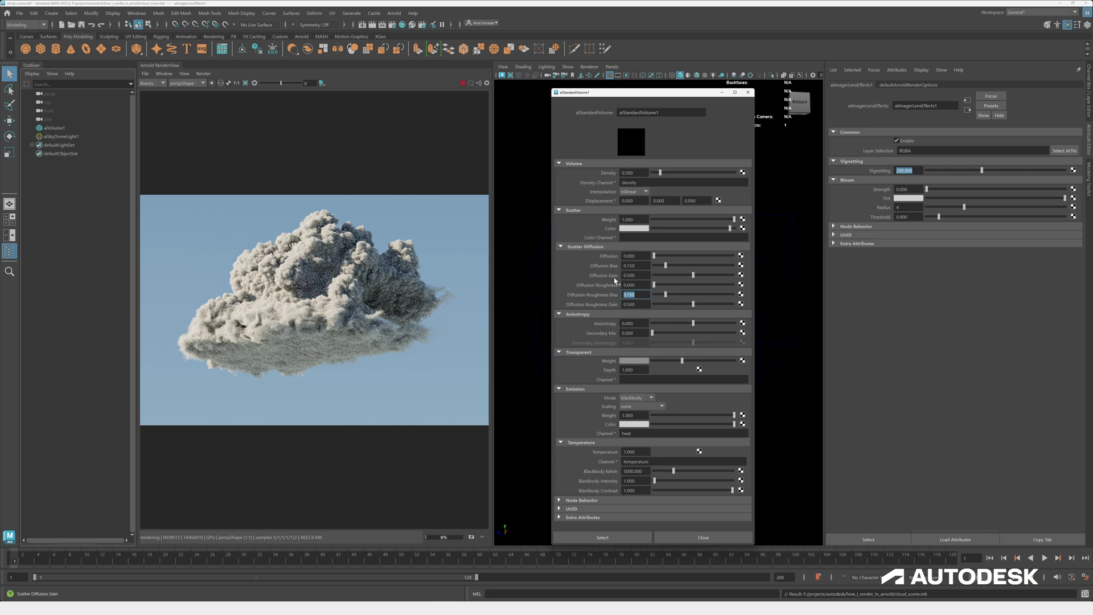
pyautogui.click(573, 389)
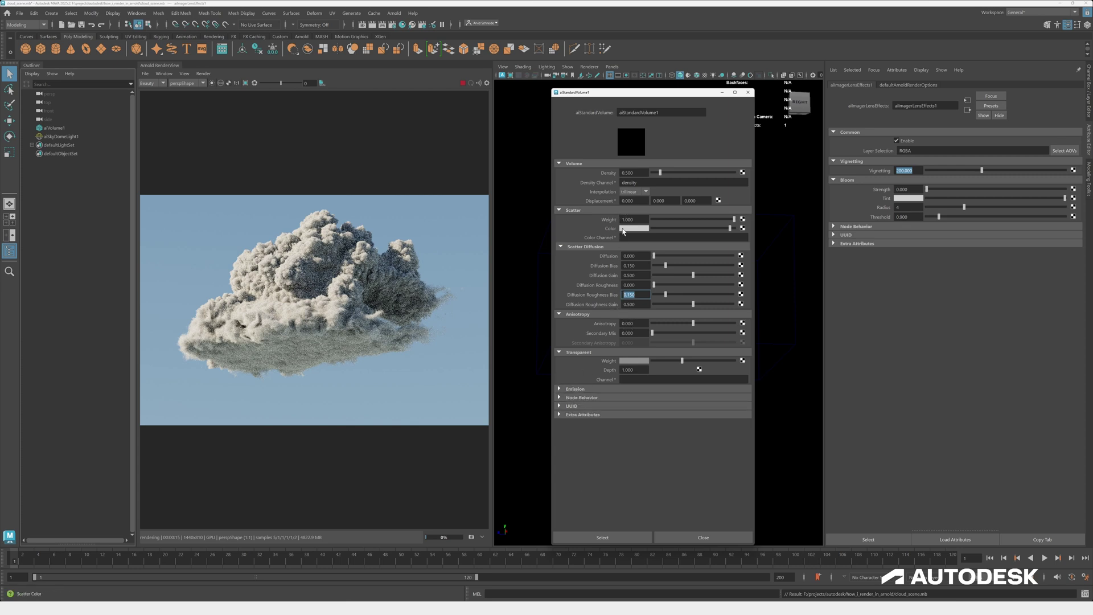
# - Try a Scatter Diffusion value of 0.25 and check its effect on the full cloud render
pyautogui.click(641, 259)
pyautogui.write('0.25')
pyautogui.press('Return')
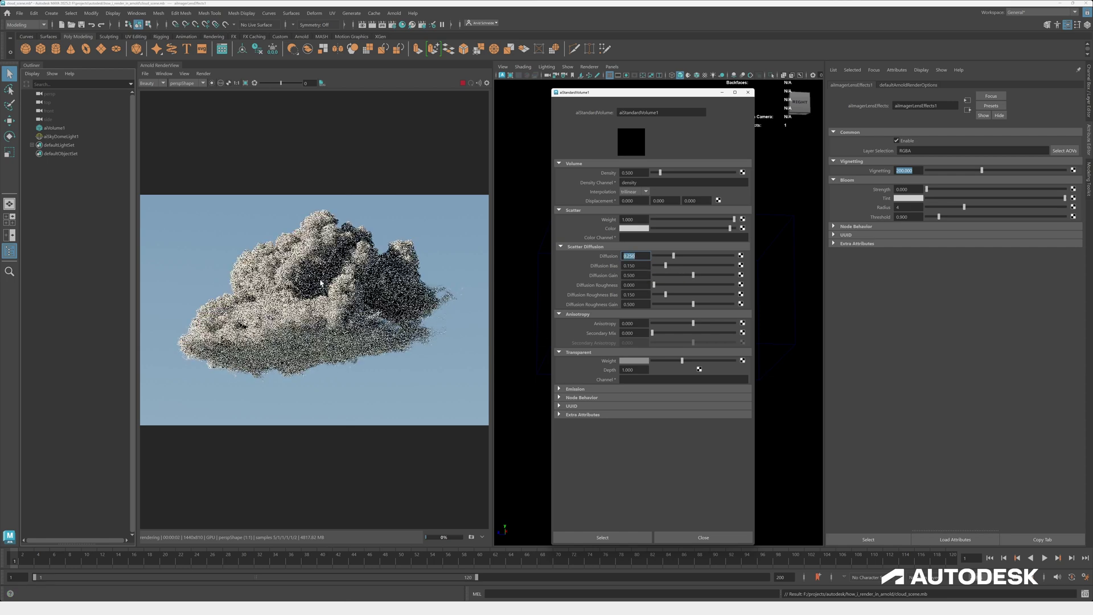
pyautogui.scroll(2, 320, 282)
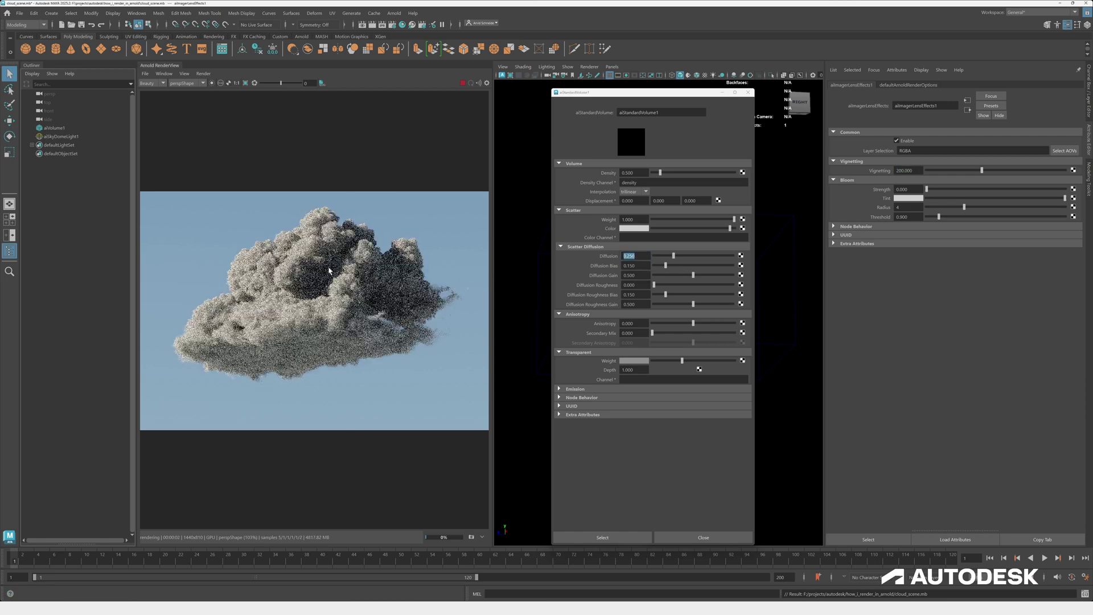
pyautogui.click(237, 83)
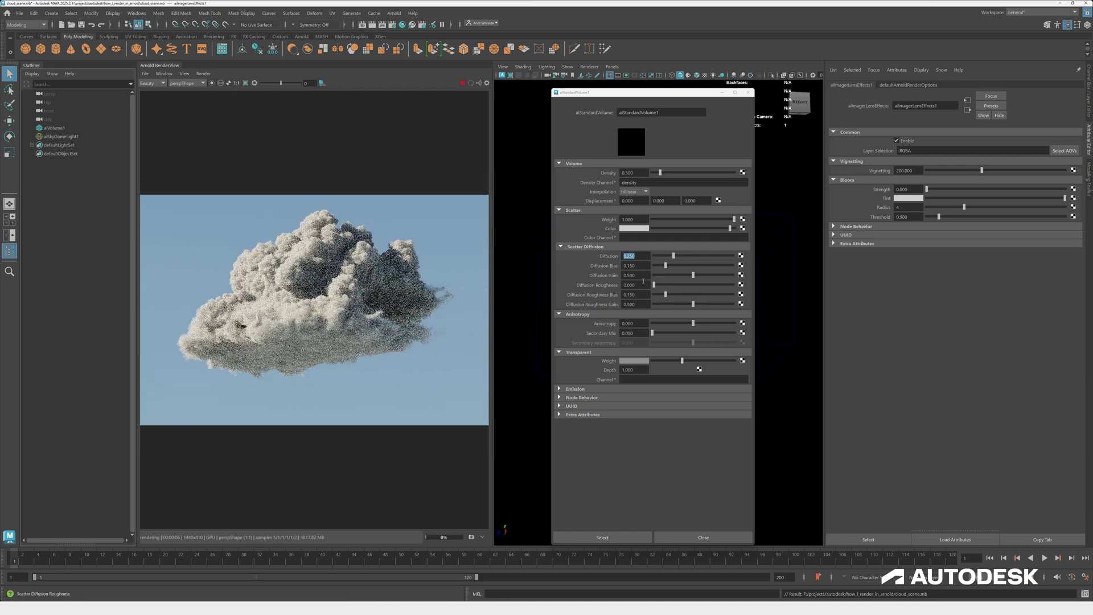
# - Raise the Scatter Diffusion to about 0.772 and draw a render region over the cloud's upper middle part
pyautogui.click(699, 256)
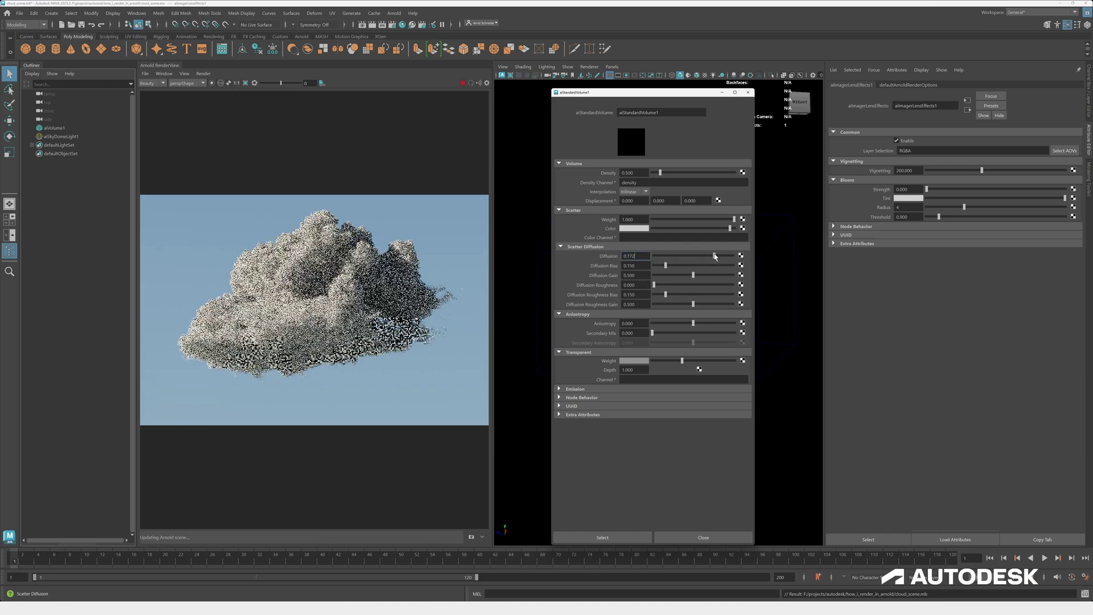
pyautogui.click(713, 256)
pyautogui.moveTo(266, 241); pyautogui.dragTo(353, 296)
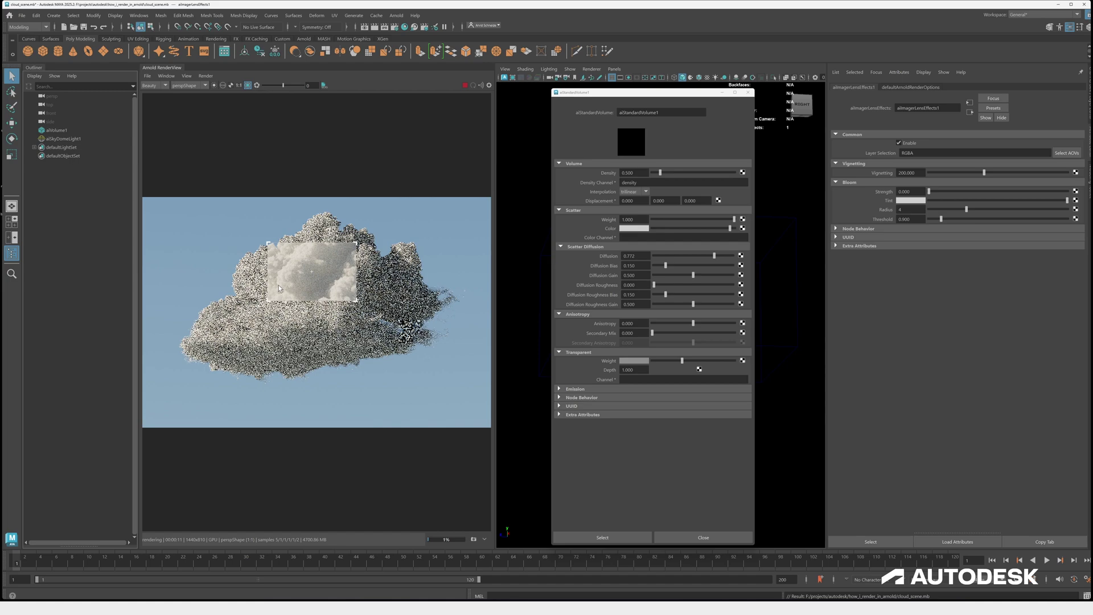
pyautogui.scroll(2, 278, 284)
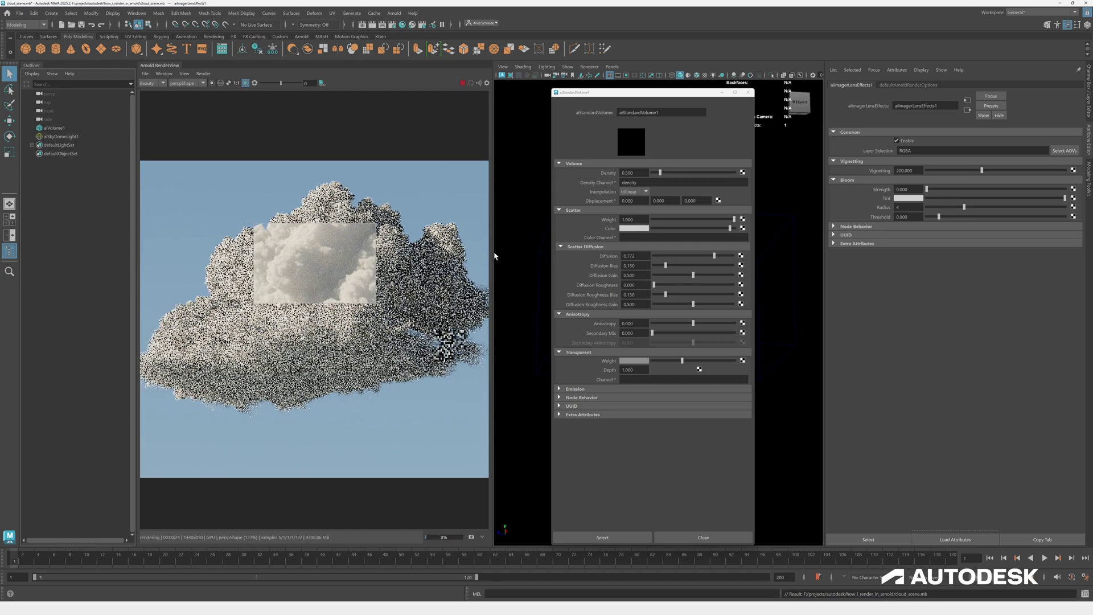
# - Try a Diffusion of 1, compare it in the enlarged render region, and lower it to about 0.279
pyautogui.moveTo(643, 256); pyautogui.dragTo(619, 256)
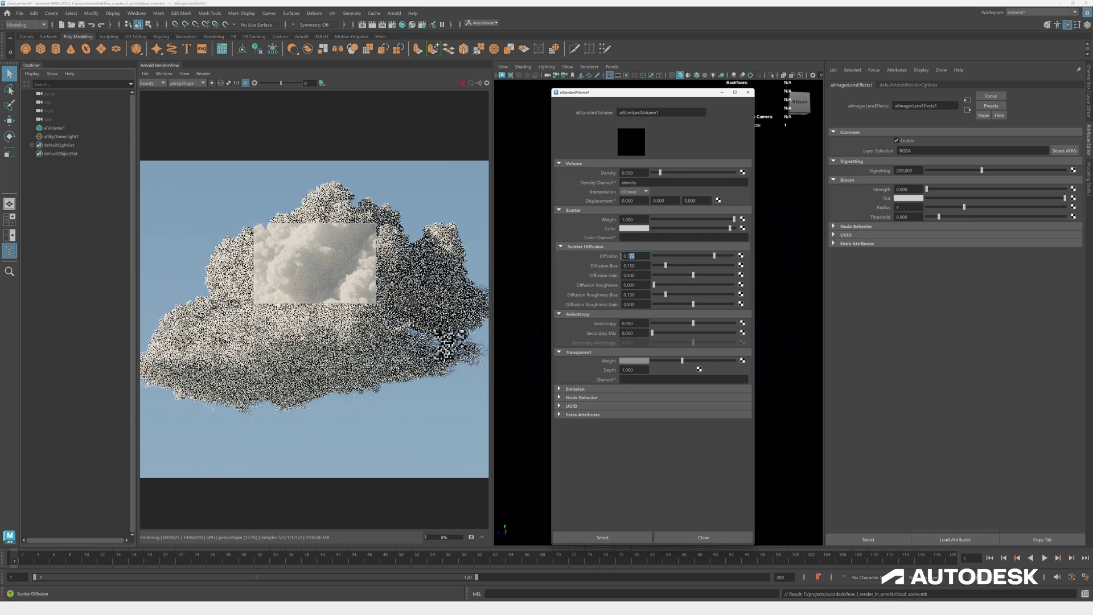
pyautogui.write('1')
pyautogui.press('Return')
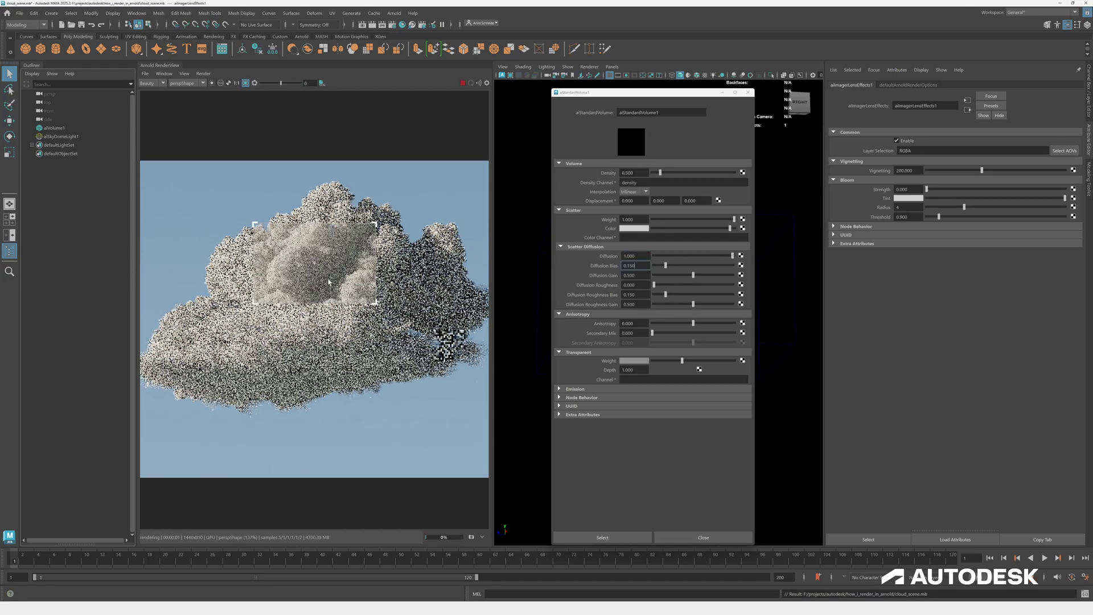
pyautogui.scroll(2, 314, 280)
pyautogui.moveTo(313, 256); pyautogui.dragTo(307, 277, button='middle')
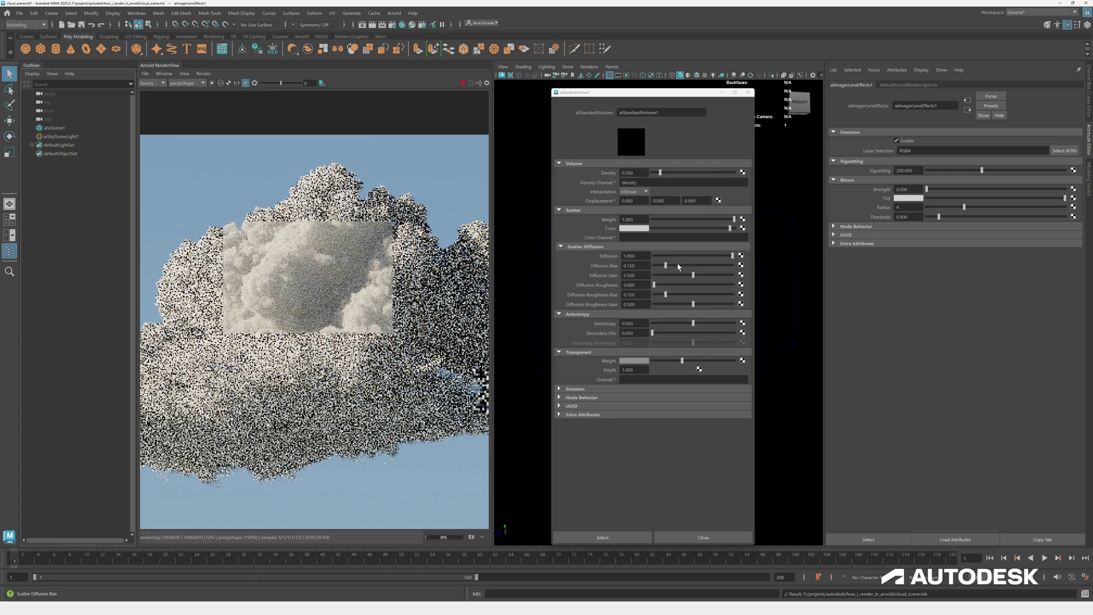
pyautogui.click(677, 256)
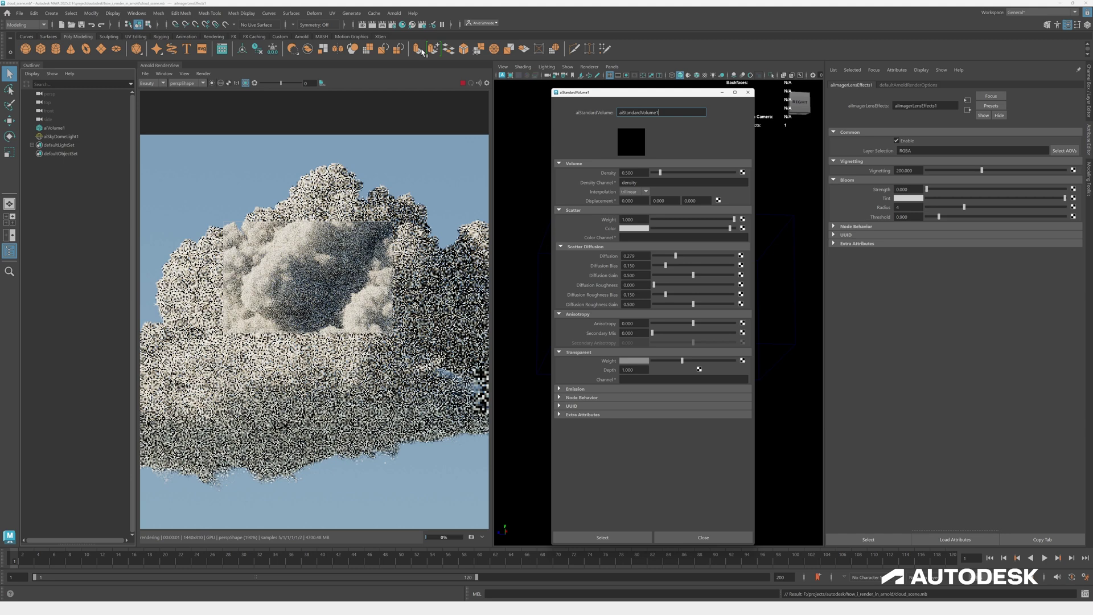
# - Try a Volume ray depth of 2 in the Render Settings and close the window
pyautogui.click(391, 24)
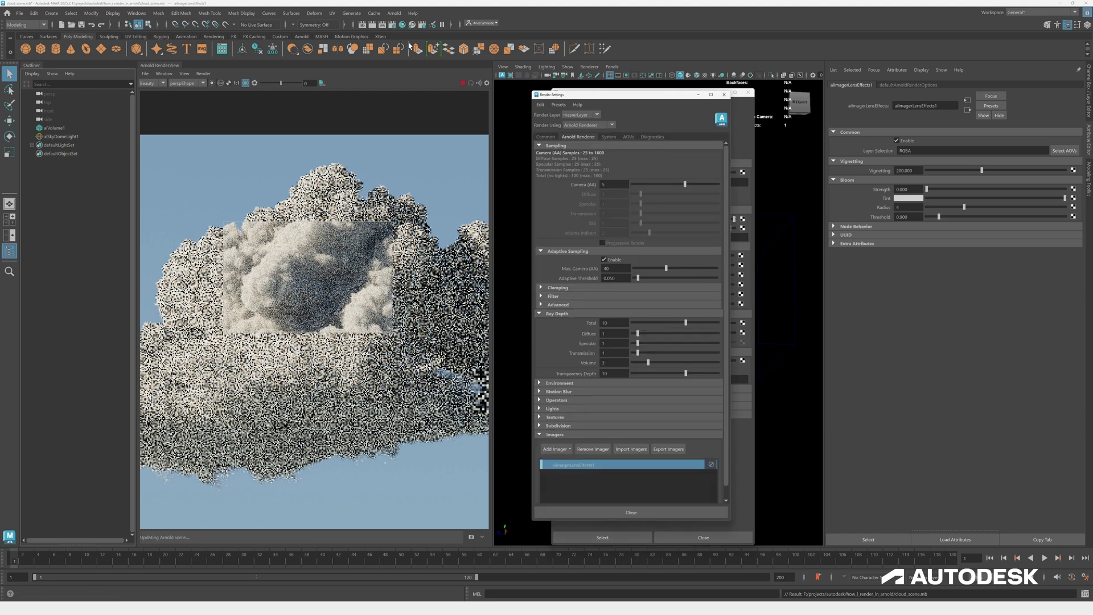
pyautogui.doubleClick(606, 363)
pyautogui.write('2')
pyautogui.press('Return')
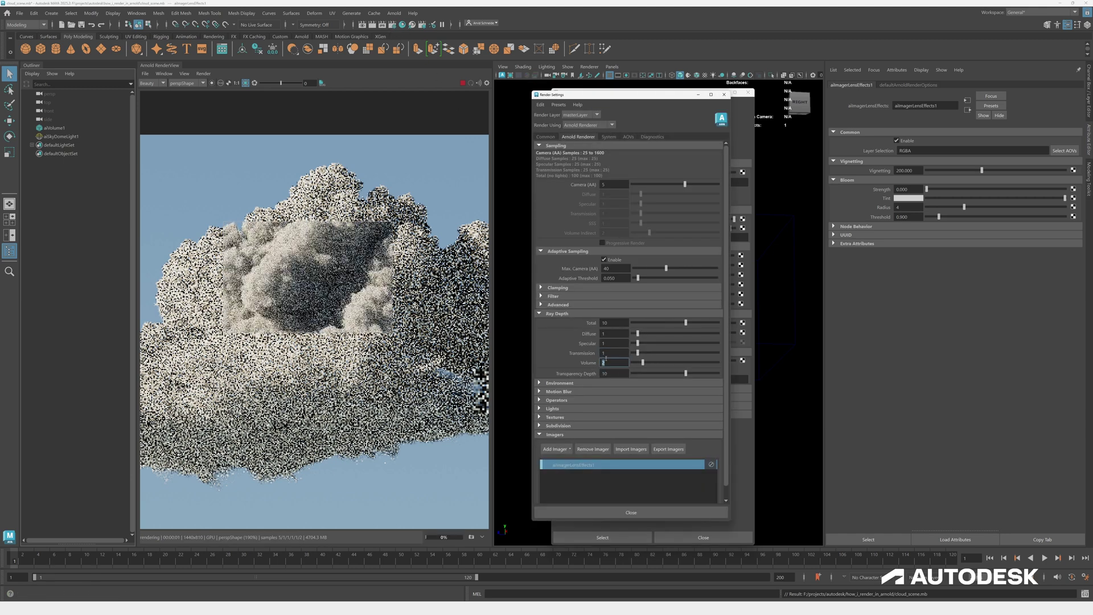
pyautogui.click(724, 95)
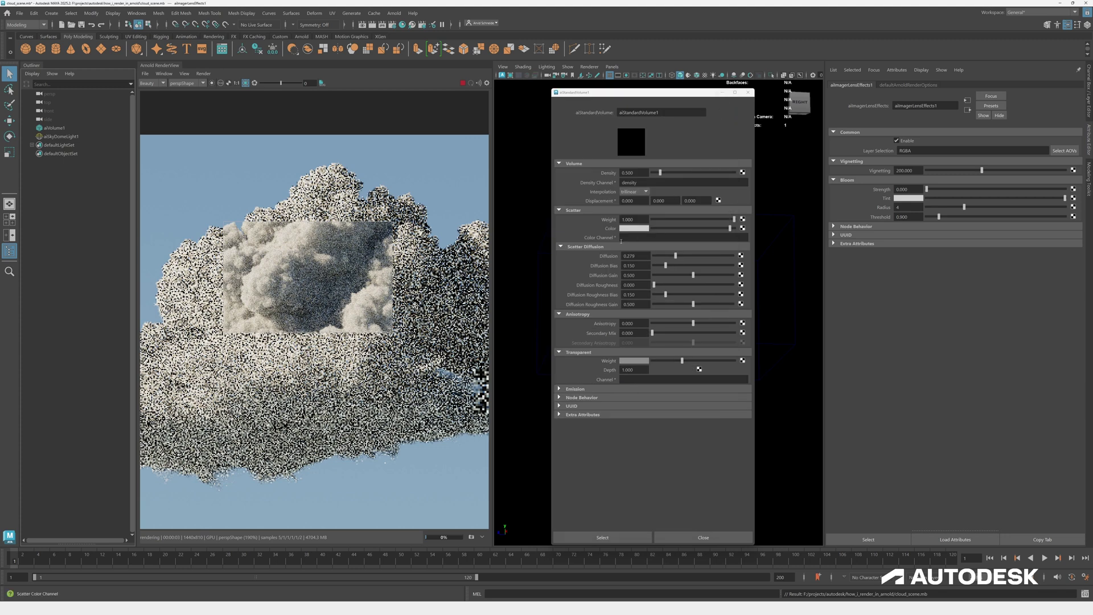
# - Raise the Diffusion to about 0.641, lower the Volume ray depth to 1 and close the Render Settings
pyautogui.click(687, 256)
pyautogui.moveTo(687, 257); pyautogui.dragTo(703, 258)
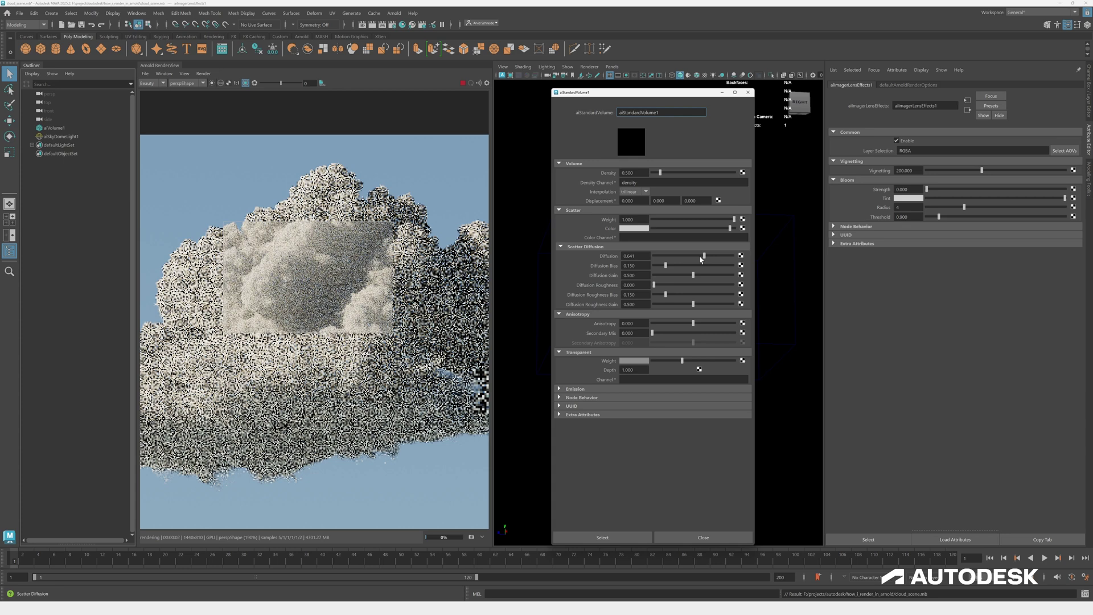
pyautogui.click(393, 25)
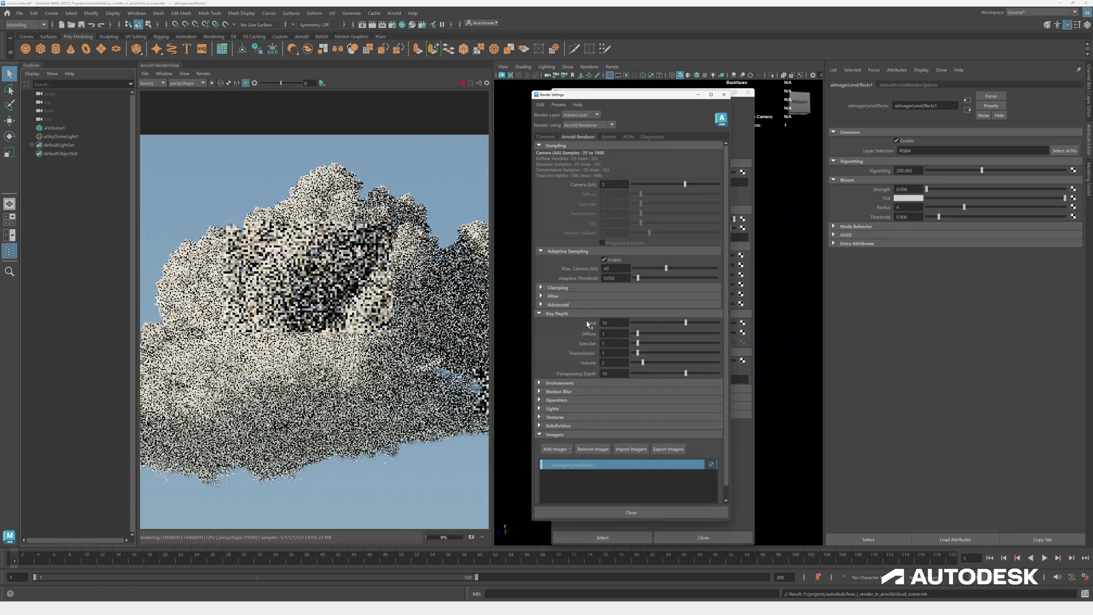
pyautogui.moveTo(643, 362); pyautogui.dragTo(637, 362)
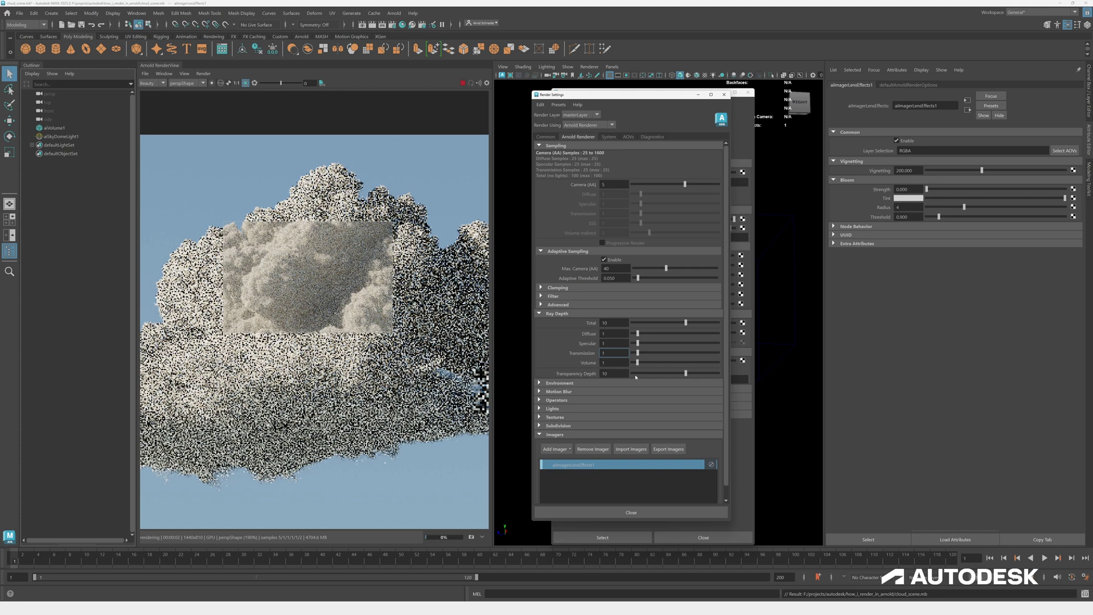
pyautogui.click(724, 95)
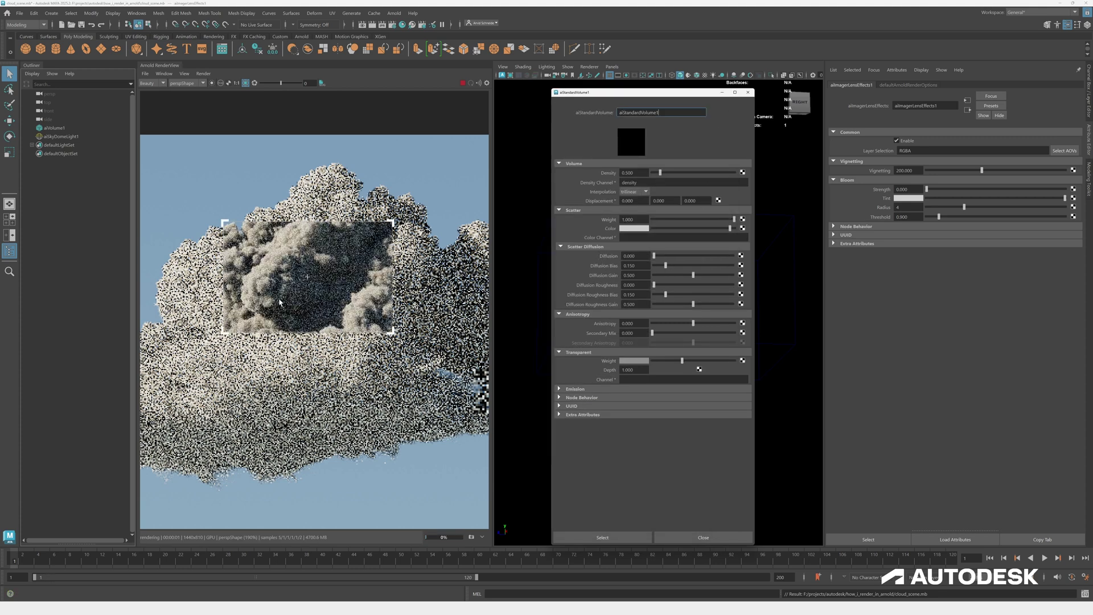
# - Set the Diffusion to about 0.681 and enlarge the render region to cover most of the cloud's upper half
pyautogui.click(707, 255)
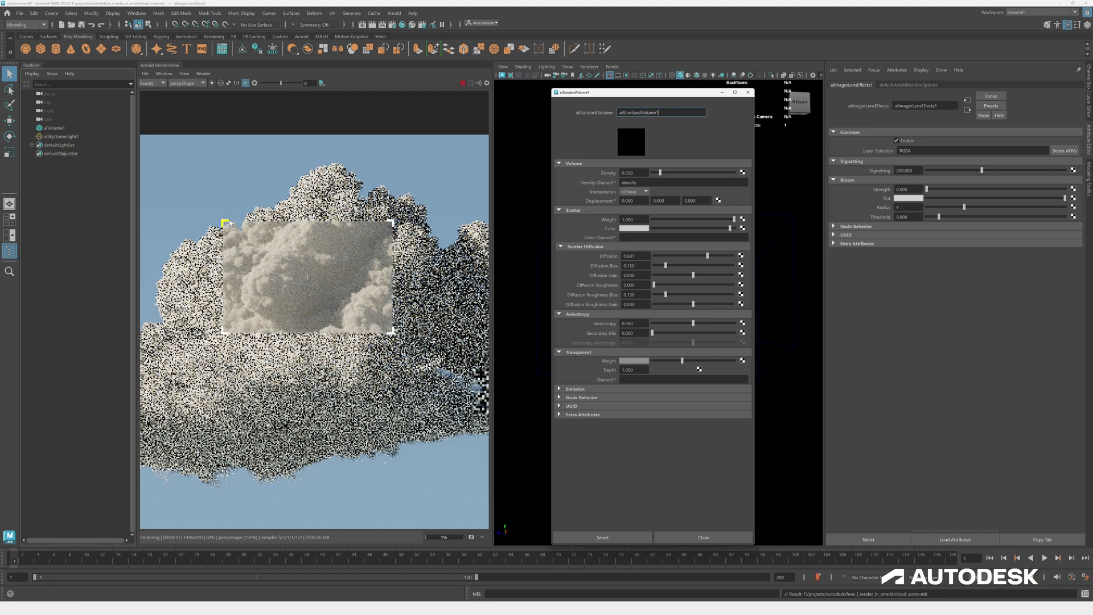
pyautogui.moveTo(223, 221); pyautogui.dragTo(152, 181)
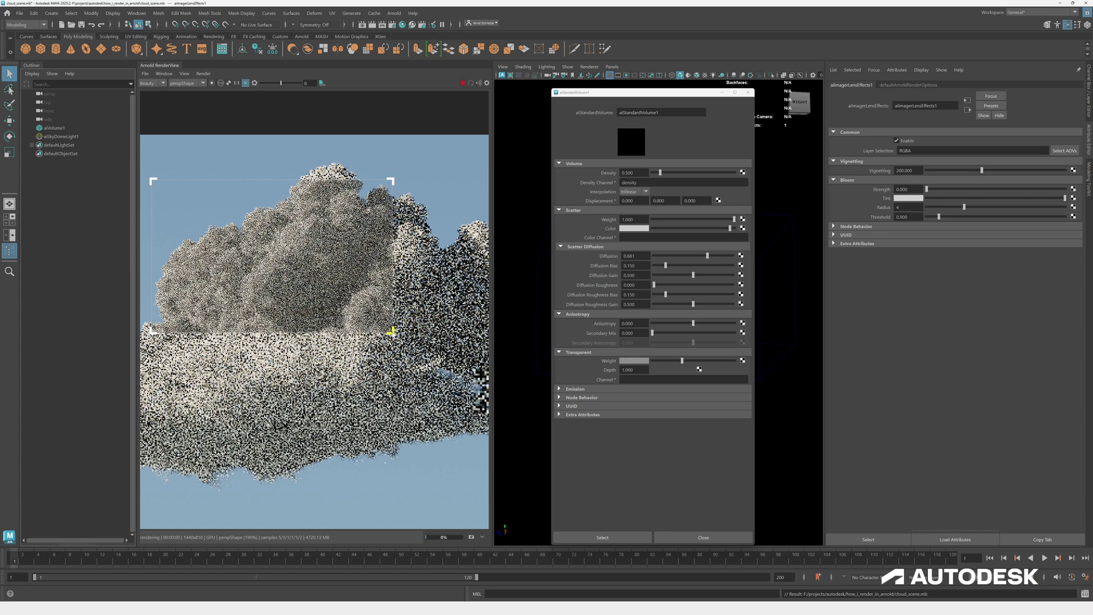
pyautogui.moveTo(392, 331); pyautogui.dragTo(453, 315)
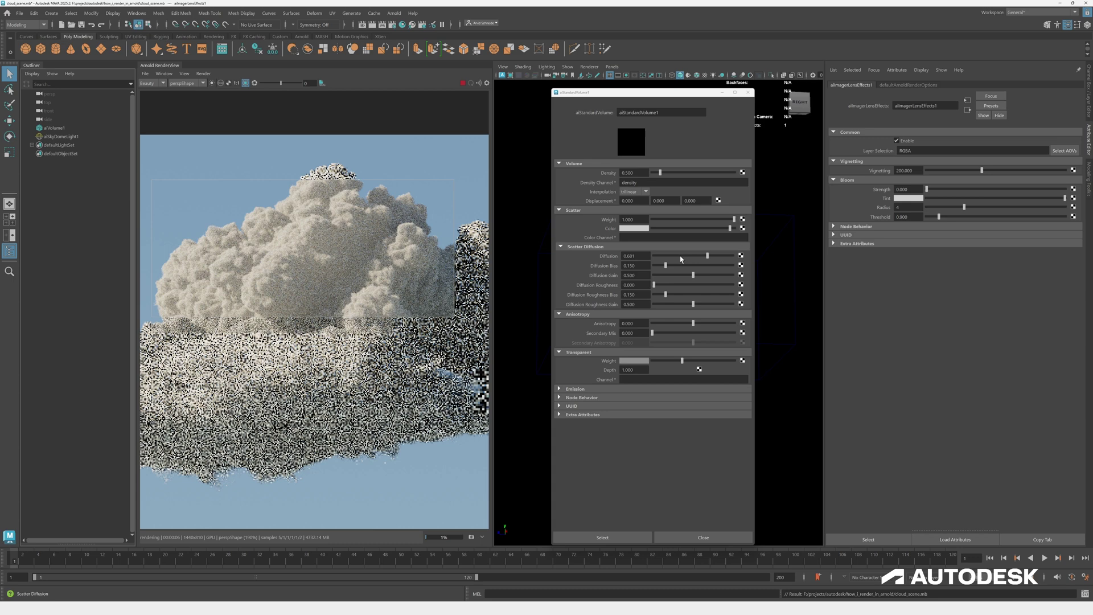
# - Try a Diffusion Bias of 0, compare the cloud's shading, and restore the value to 0.15
pyautogui.moveTo(661, 269)
pyautogui.mouseDown()
pyautogui.moveTo(732, 264)
pyautogui.moveTo(641, 267)
pyautogui.mouseUp()
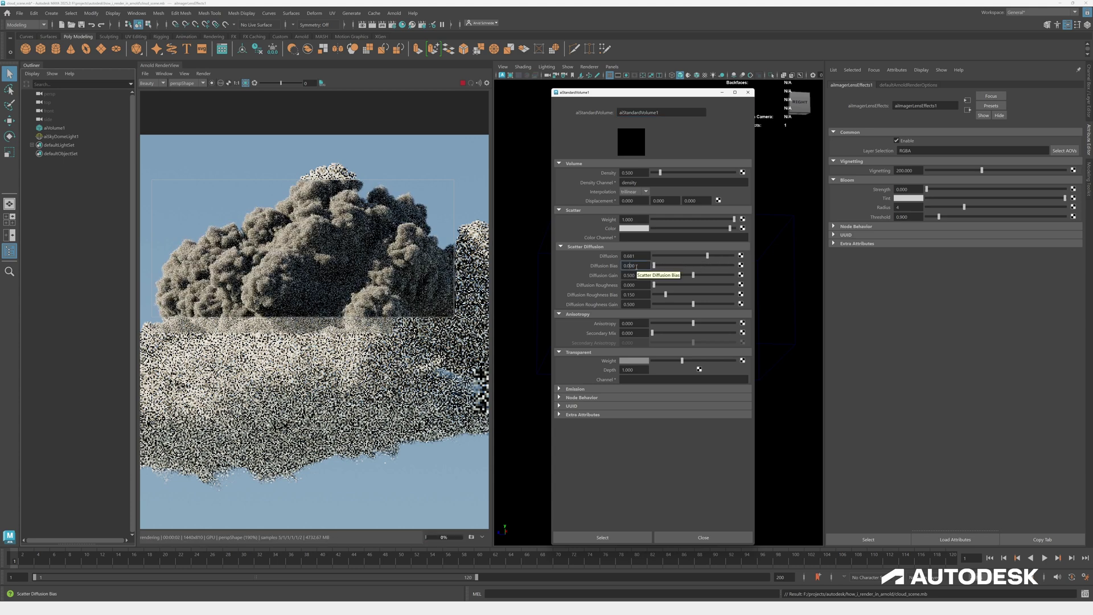
pyautogui.write('0.15')
pyautogui.press('Return')
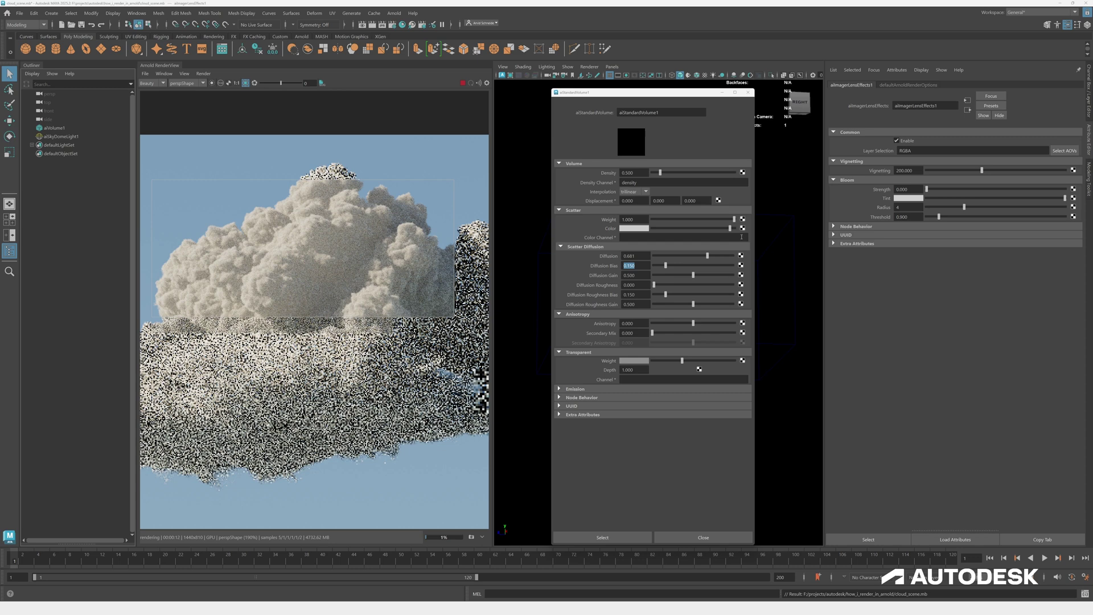
# - Try Diffusion Gain values of about 0.04 and 0.707, and restore the gain to 0.5
pyautogui.moveTo(693, 275); pyautogui.dragTo(657, 276)
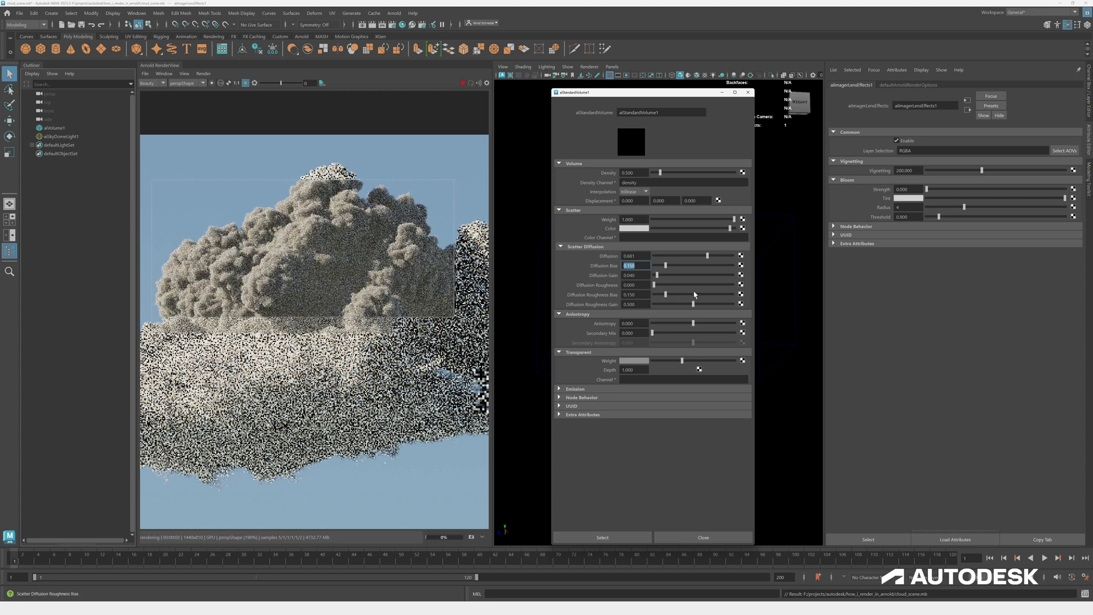
pyautogui.moveTo(657, 276); pyautogui.dragTo(708, 280)
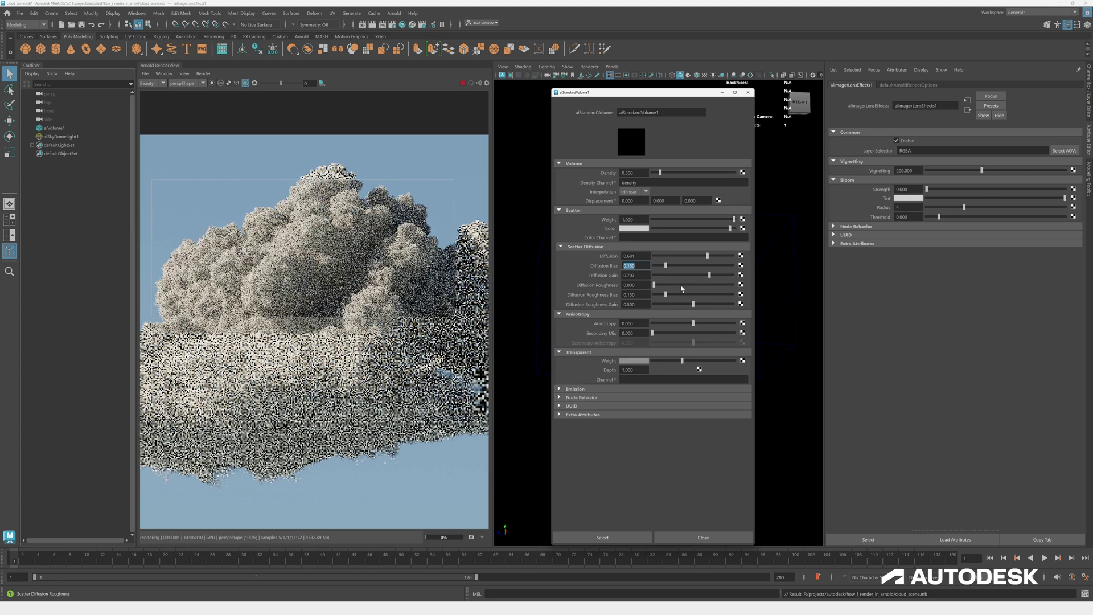
pyautogui.press('Tab')
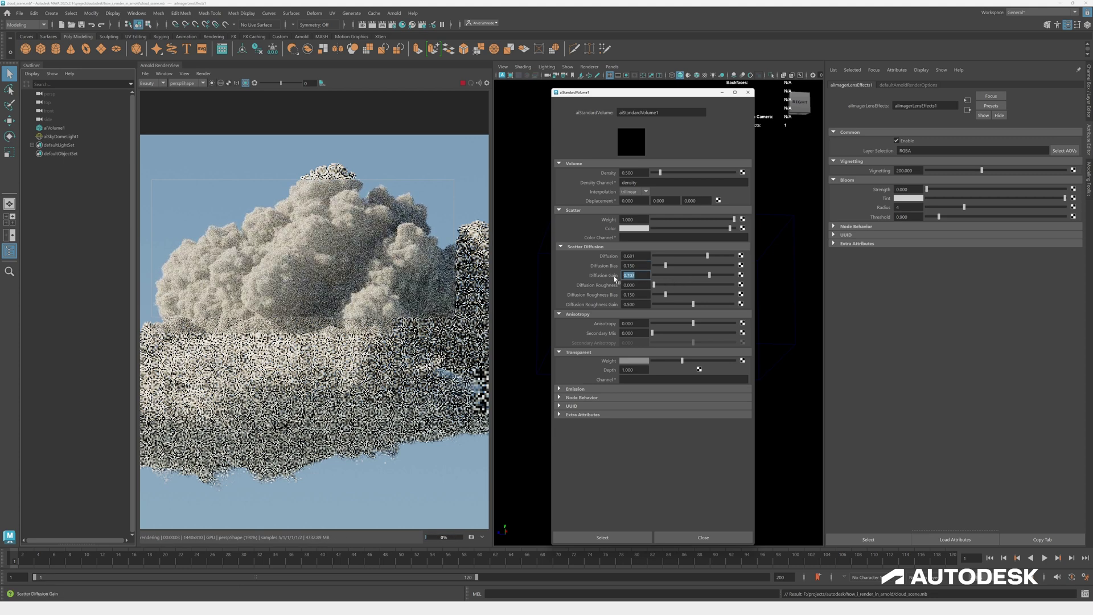
pyautogui.write('0.5')
pyautogui.press('Return')
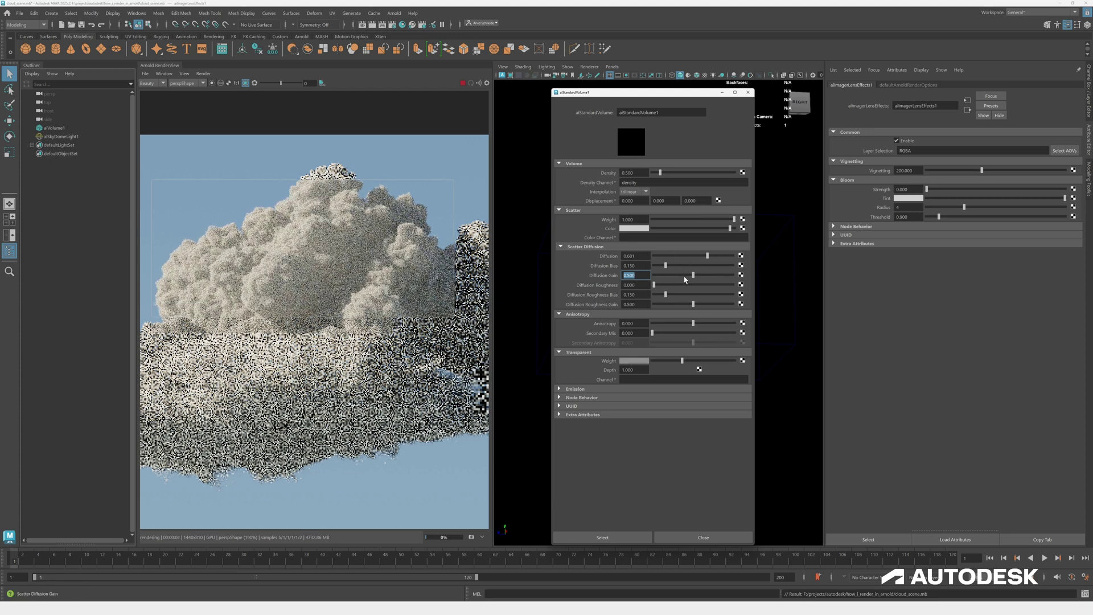
# - Raise the volume's Diffusion to about 0.76
pyautogui.moveTo(707, 256)
pyautogui.mouseDown()
pyautogui.moveTo(690, 256)
pyautogui.moveTo(732, 260)
pyautogui.moveTo(695, 261)
pyautogui.moveTo(730, 264)
pyautogui.moveTo(714, 263)
pyautogui.mouseUp()
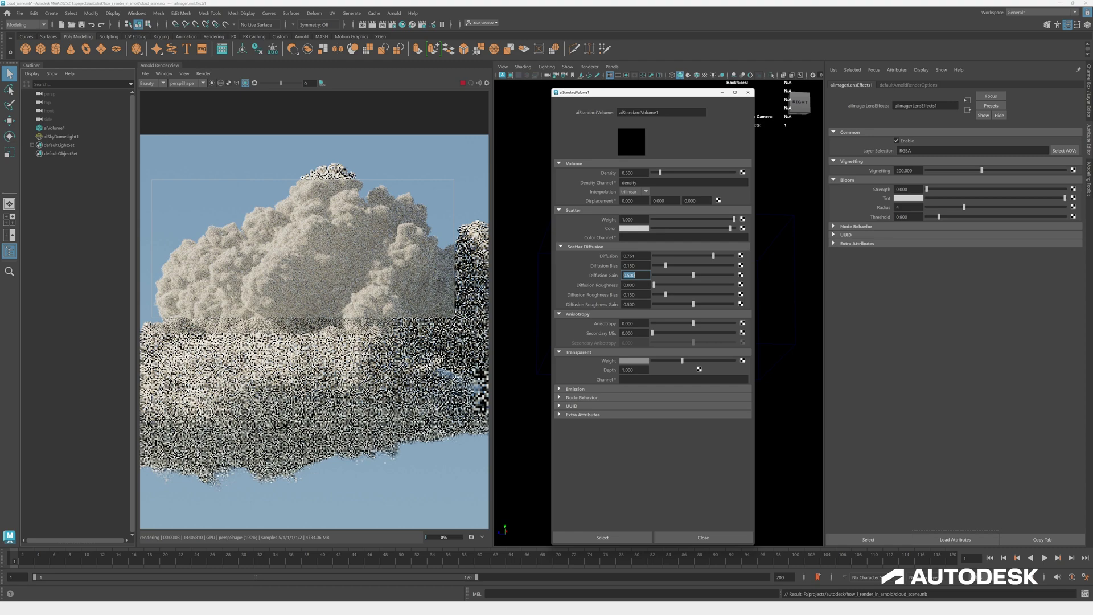
pyautogui.scroll(-2, 303, 141)
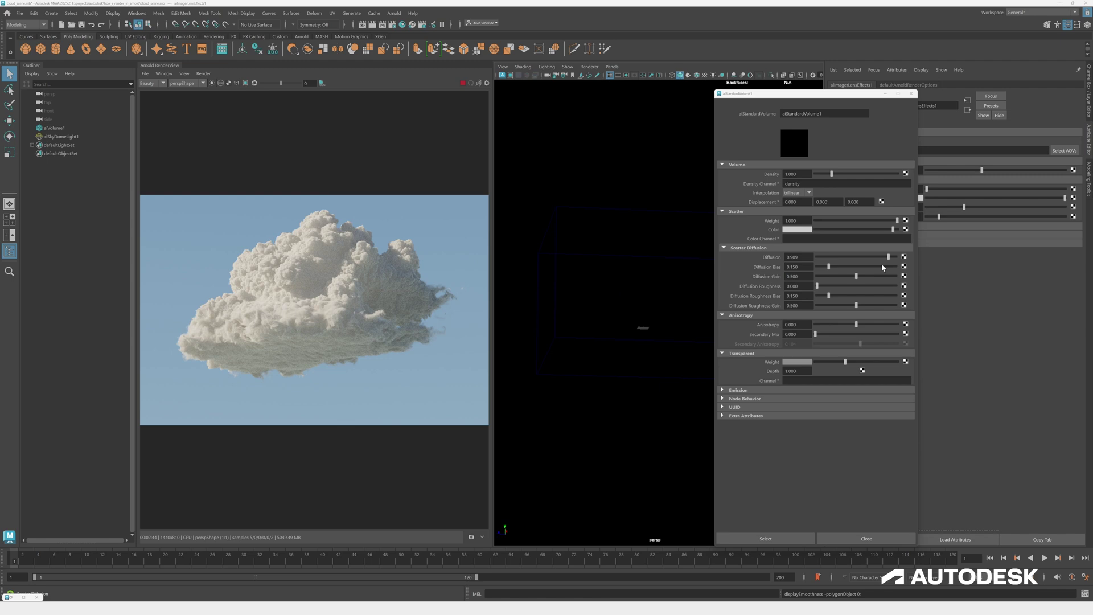
# - Examine the cloud render up close, from its bright upper billows to its shaded underside
pyautogui.doubleClick(795, 265)
pyautogui.keyDown('alt'); pyautogui.moveTo(308, 290); pyautogui.dragTo(385, 255, button='right'); pyautogui.keyUp('alt')
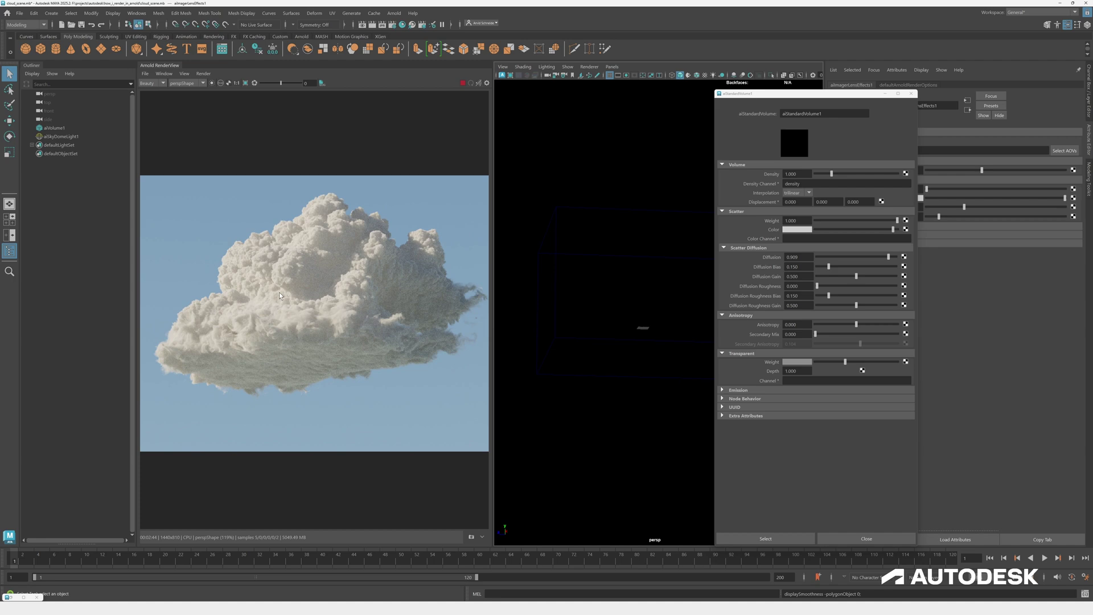
pyautogui.scroll(2, 279, 294)
pyautogui.keyDown('alt'); pyautogui.moveTo(373, 275); pyautogui.dragTo(298, 290, button='middle'); pyautogui.keyUp('alt')
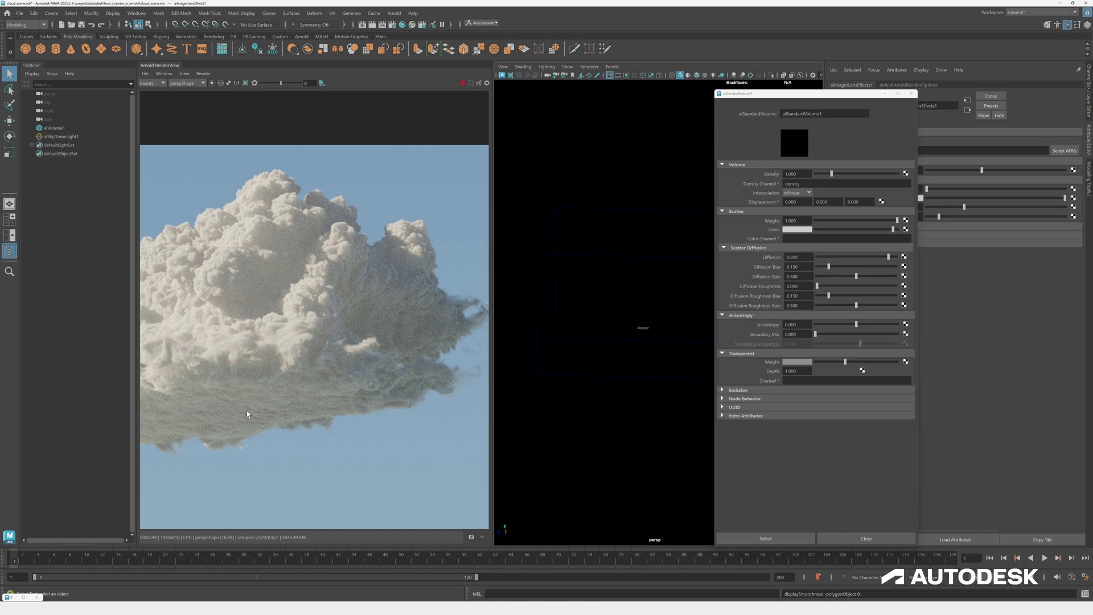
pyautogui.moveTo(247, 411); pyautogui.dragTo(323, 371, button='middle')
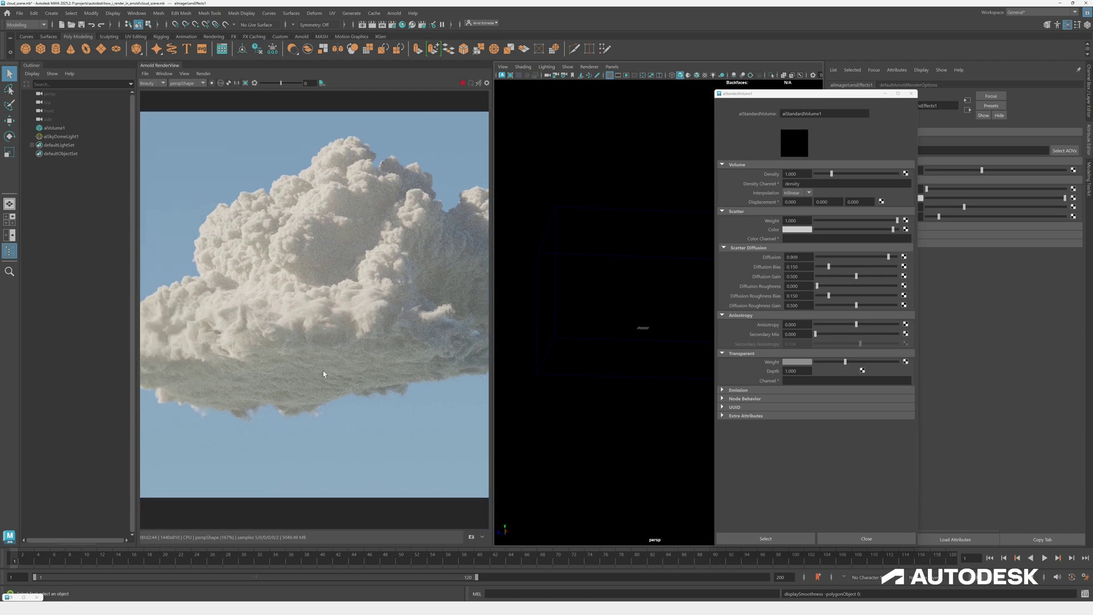
pyautogui.click(236, 83)
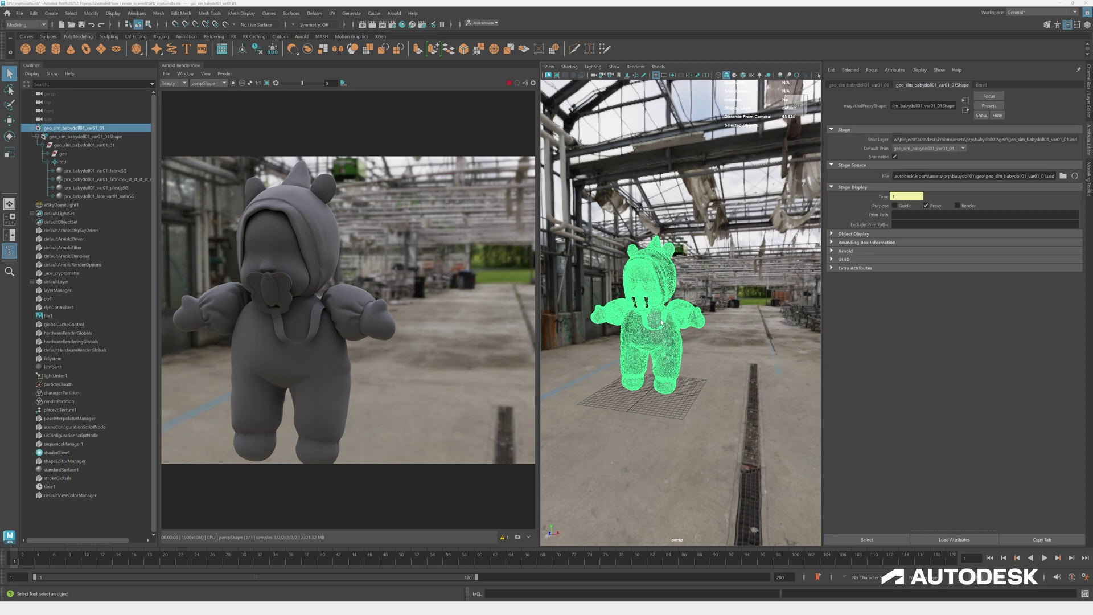
# - Select the sky dome light and bring the perspective camera slightly closer to the baby doll
pyautogui.click(684, 301)
pyautogui.scroll(4, 674, 288)
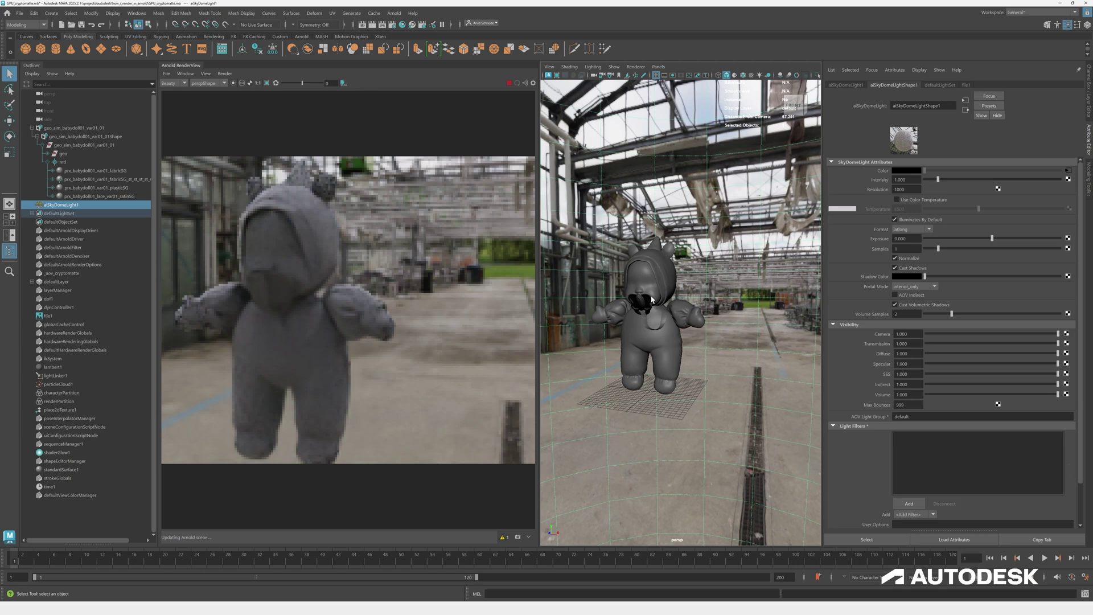
pyautogui.scroll(-1, 666, 278)
pyautogui.keyDown('alt'); pyautogui.moveTo(667, 278); pyautogui.dragTo(656, 277); pyautogui.keyUp('alt')
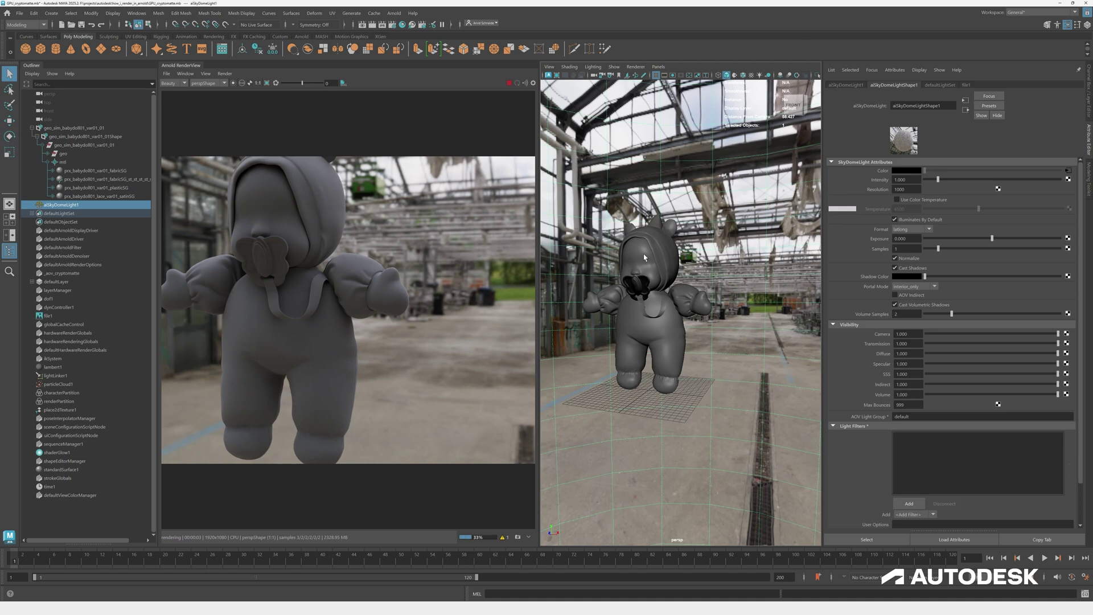
# - Add crypto_asset, crypto_material and crypto_object to the active AOVs and close the Render Settings
pyautogui.click(392, 25)
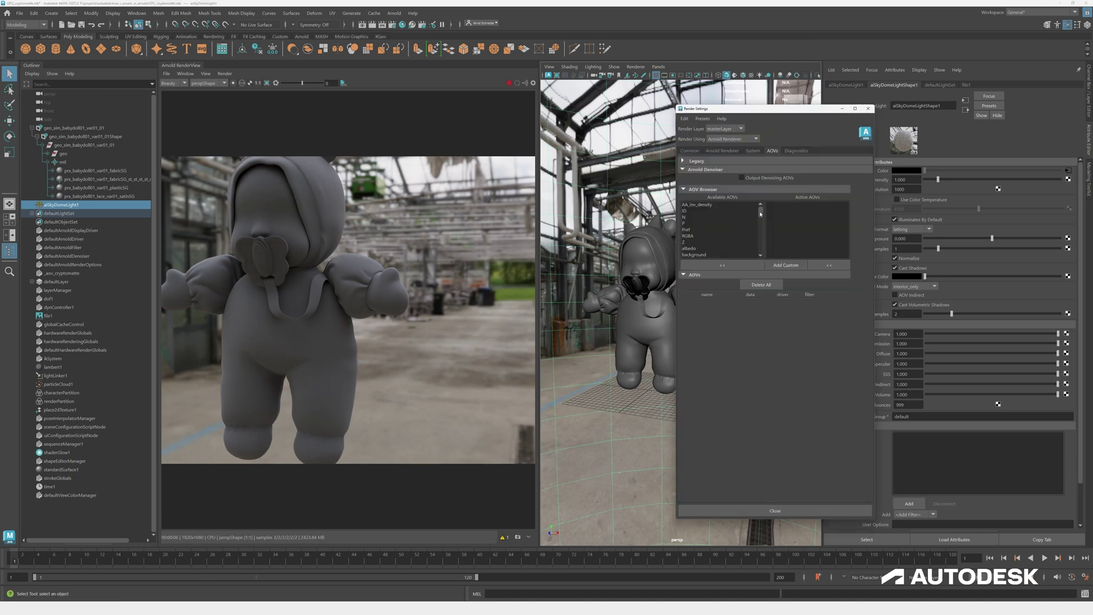
pyautogui.moveTo(760, 213); pyautogui.dragTo(717, 254)
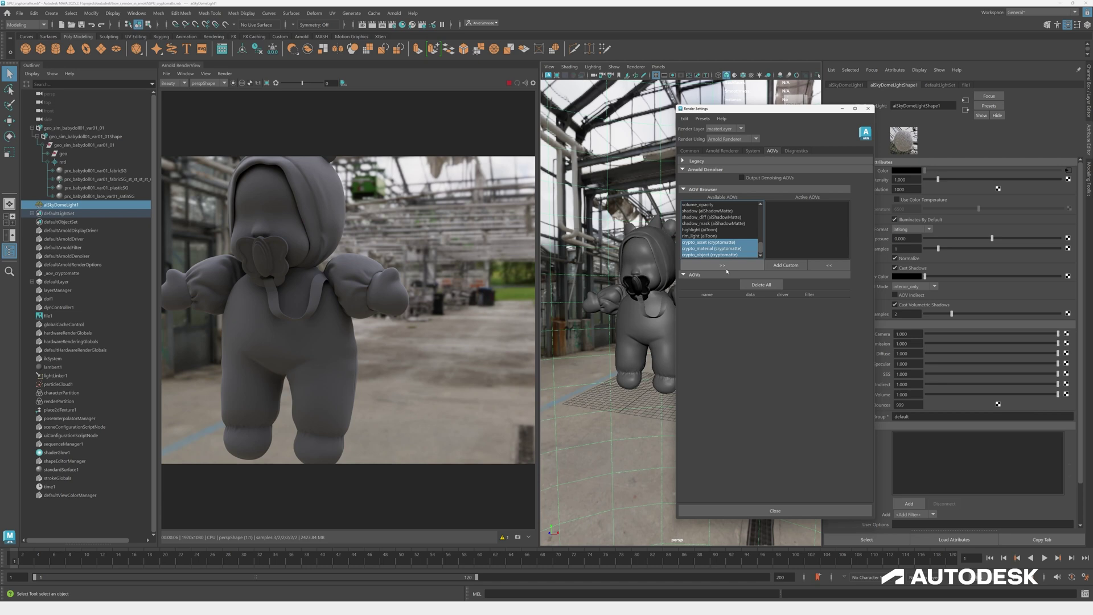
pyautogui.click(722, 265)
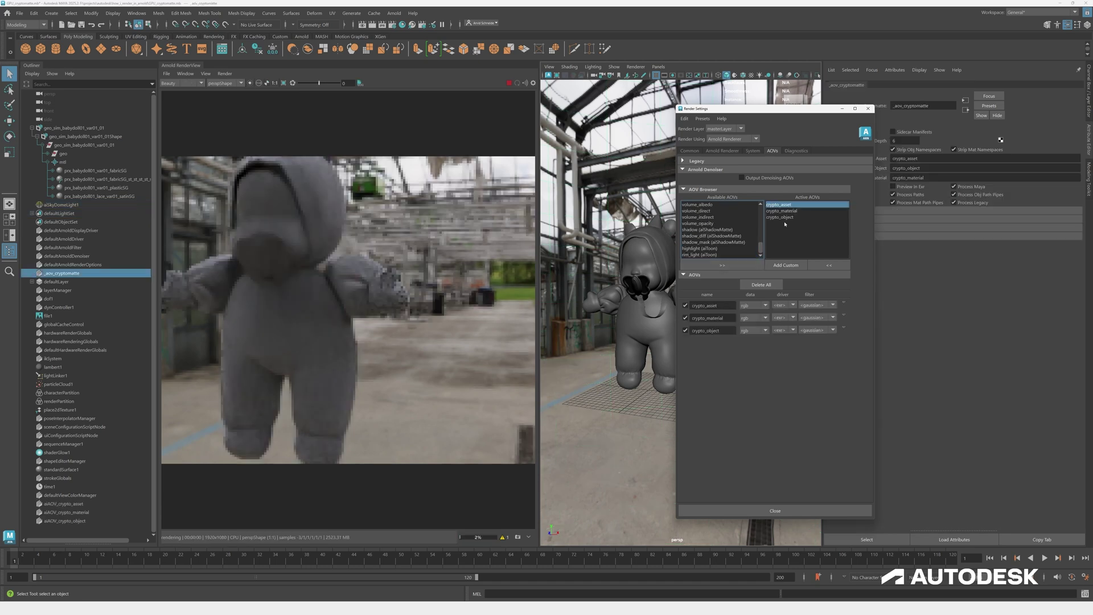
pyautogui.click(867, 108)
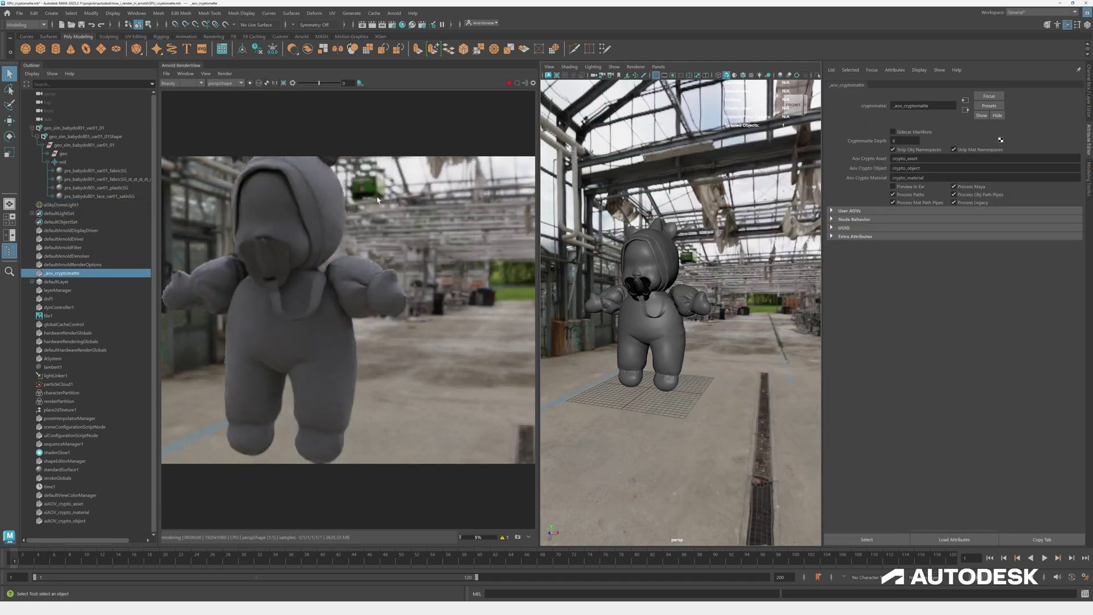
# - Display the crypto_asset, crypto_material and crypto_object AOVs of the doll one after another in the Arnold render
pyautogui.click(181, 83)
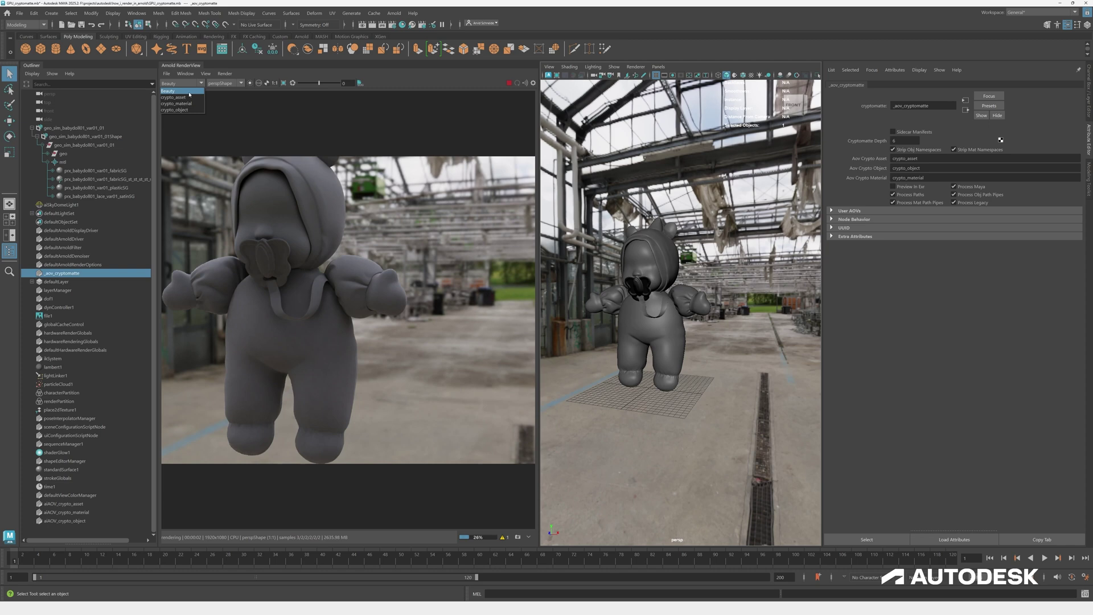
pyautogui.click(187, 98)
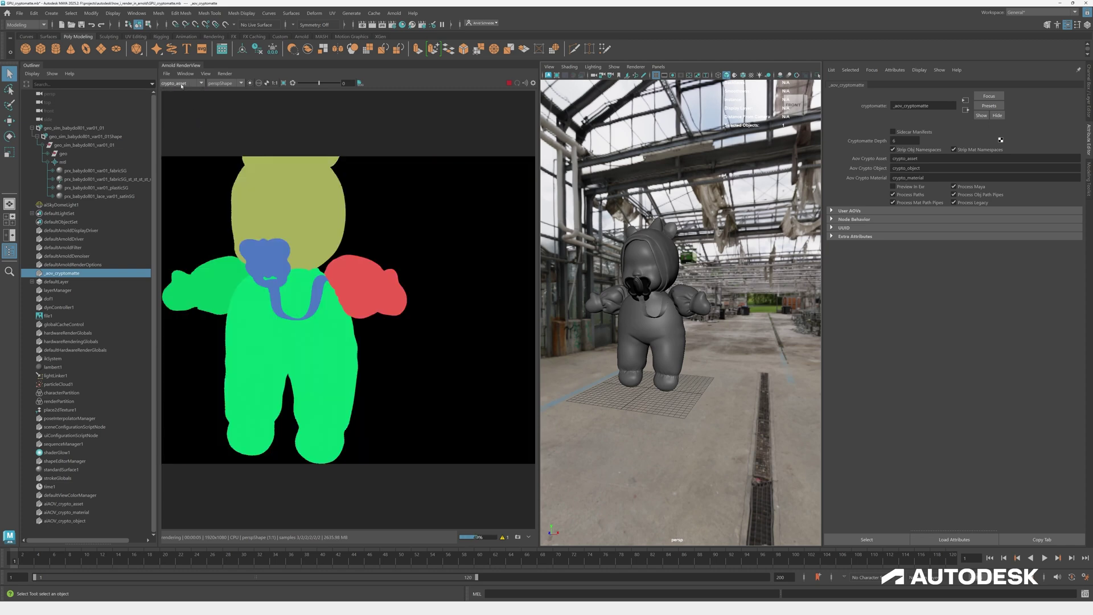
pyautogui.click(181, 84)
pyautogui.click(189, 106)
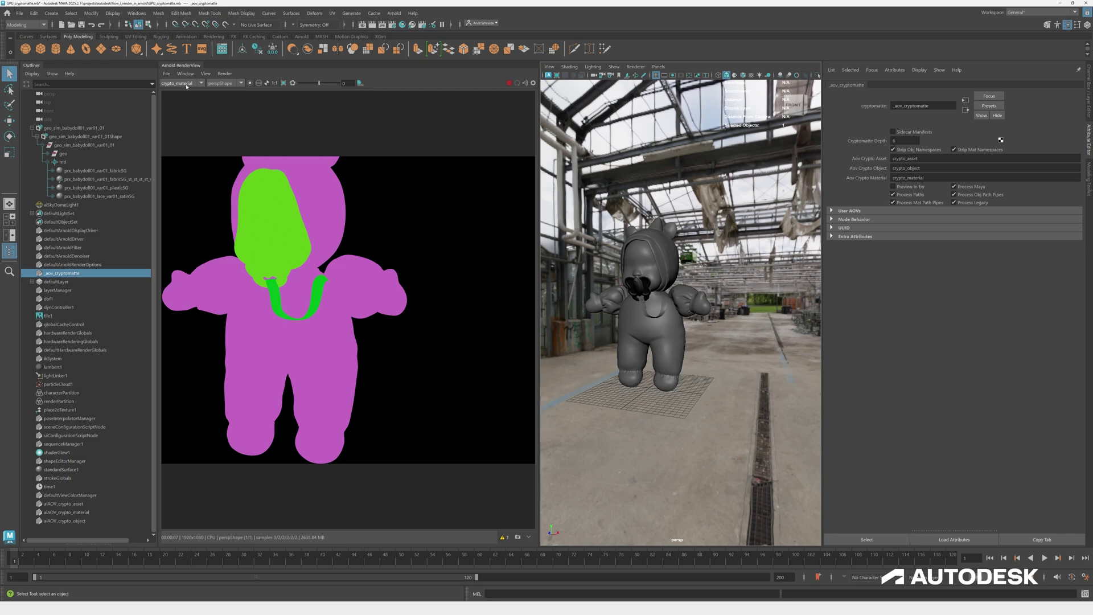
pyautogui.click(186, 84)
pyautogui.click(191, 112)
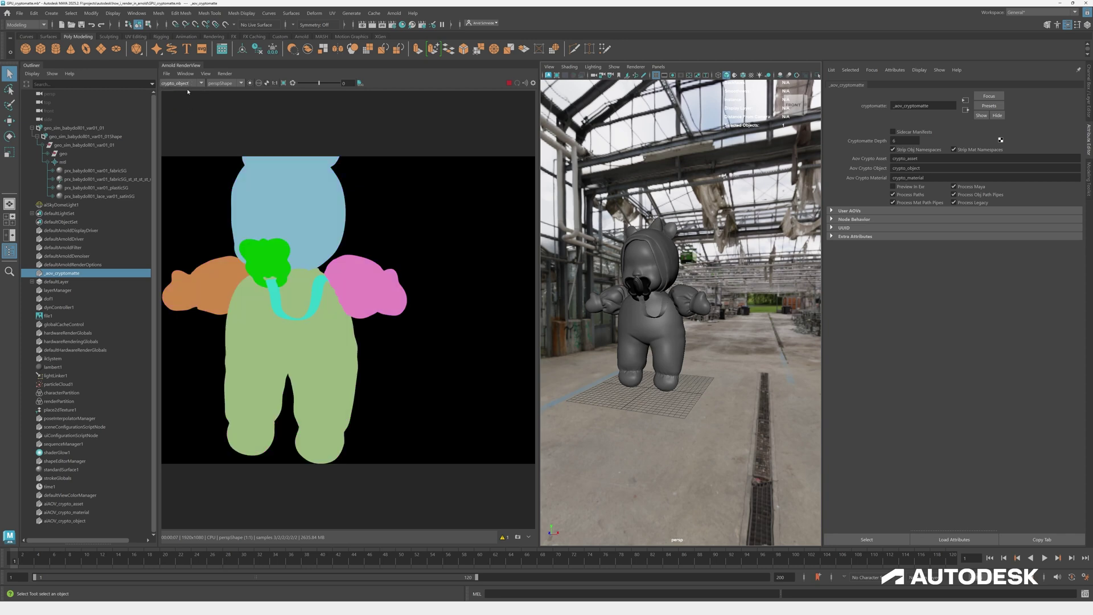
# - Show the crypto_asset AOV again and switch the render display back to Beauty
pyautogui.click(184, 85)
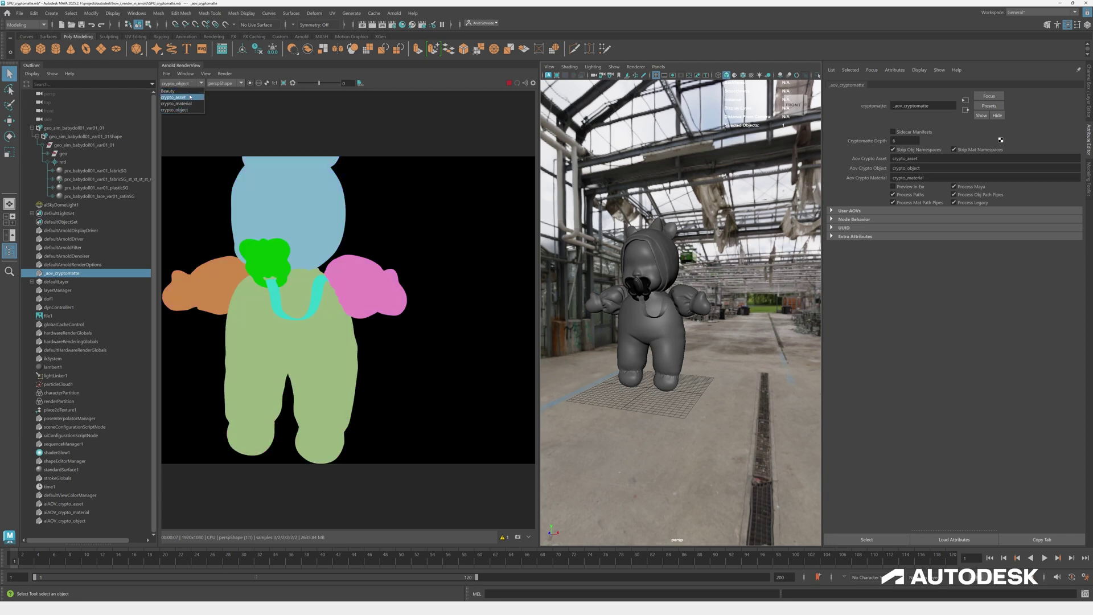
pyautogui.press('Up')
pyautogui.click(189, 98)
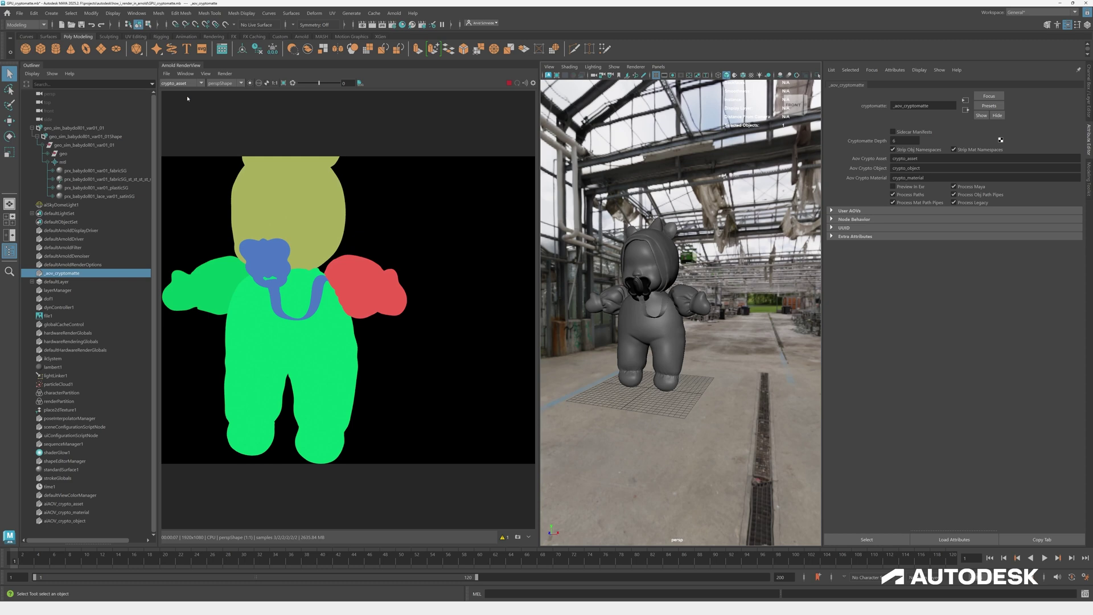
pyautogui.click(181, 84)
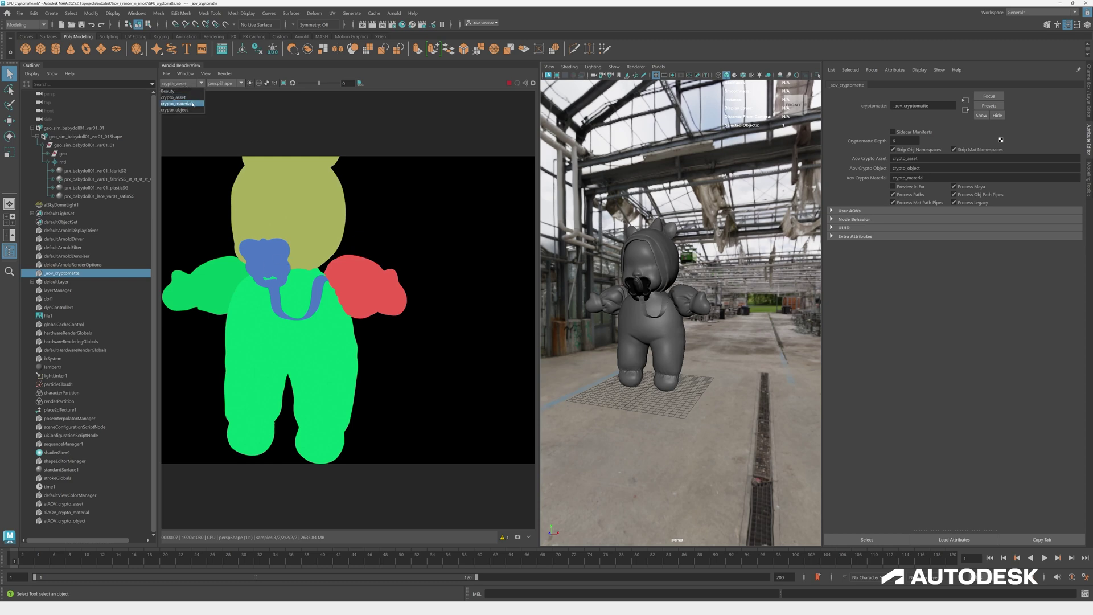
pyautogui.click(182, 91)
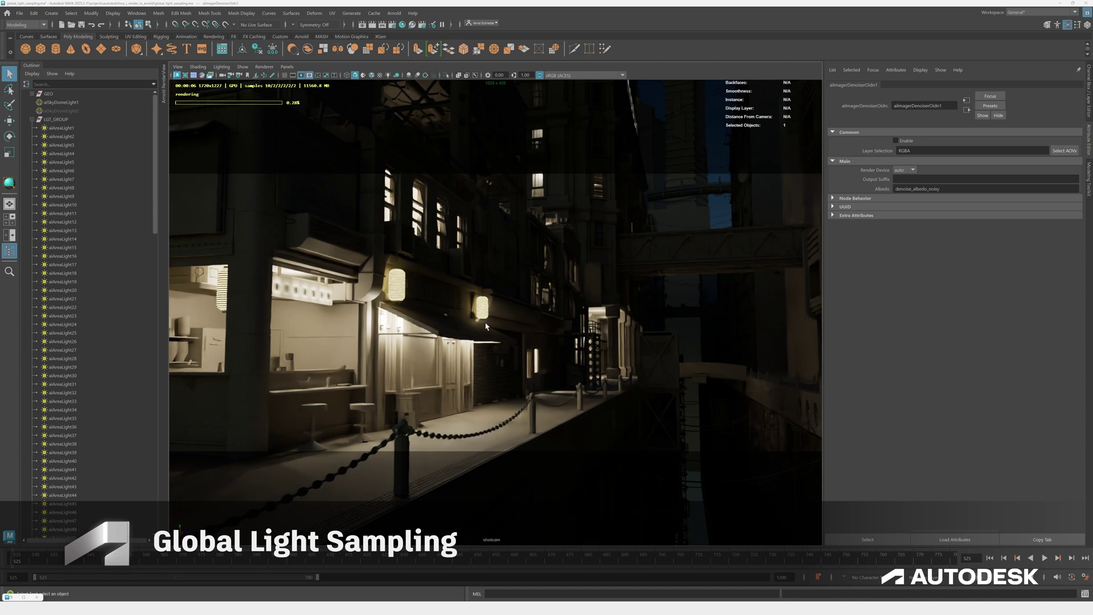
# - Pull the camera back from the lit street to view the whole night city block in the Arnold viewport render
pyautogui.moveTo(504, 323)
pyautogui.keyDown('alt'); pyautogui.mouseDown()
pyautogui.moveTo(526, 330)
pyautogui.moveTo(493, 337)
pyautogui.mouseUp(); pyautogui.keyUp('alt')
pyautogui.keyDown('alt'); pyautogui.moveTo(493, 337); pyautogui.dragTo(302, 430, button='right'); pyautogui.keyUp('alt')
pyautogui.keyDown('alt'); pyautogui.moveTo(412, 310); pyautogui.dragTo(427, 388, button='middle'); pyautogui.keyUp('alt')
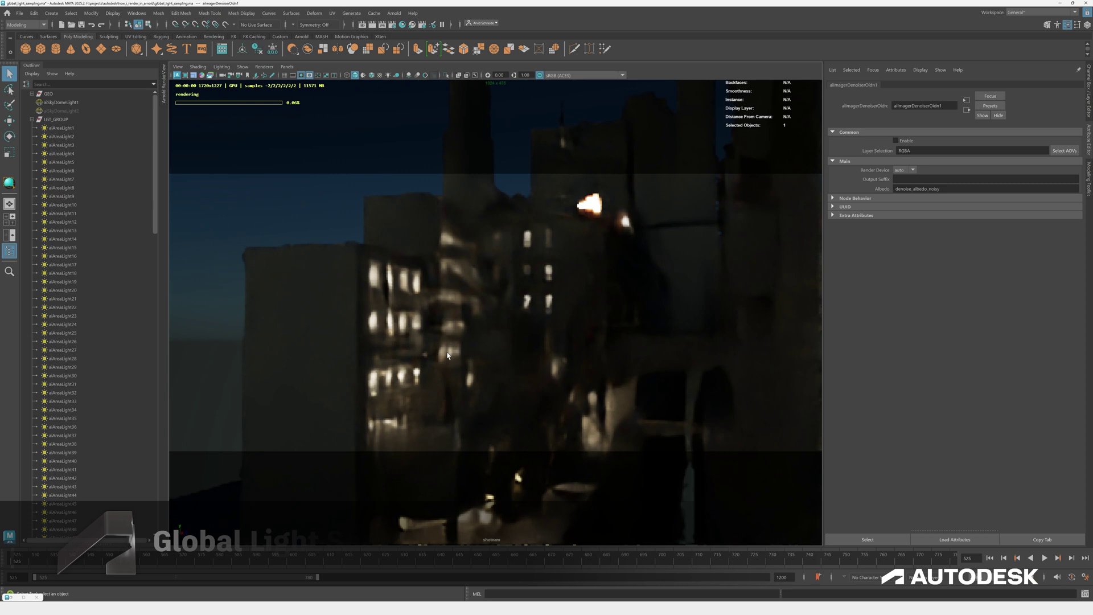
pyautogui.keyDown('alt'); pyautogui.moveTo(420, 352); pyautogui.dragTo(343, 388, button='right'); pyautogui.keyUp('alt')
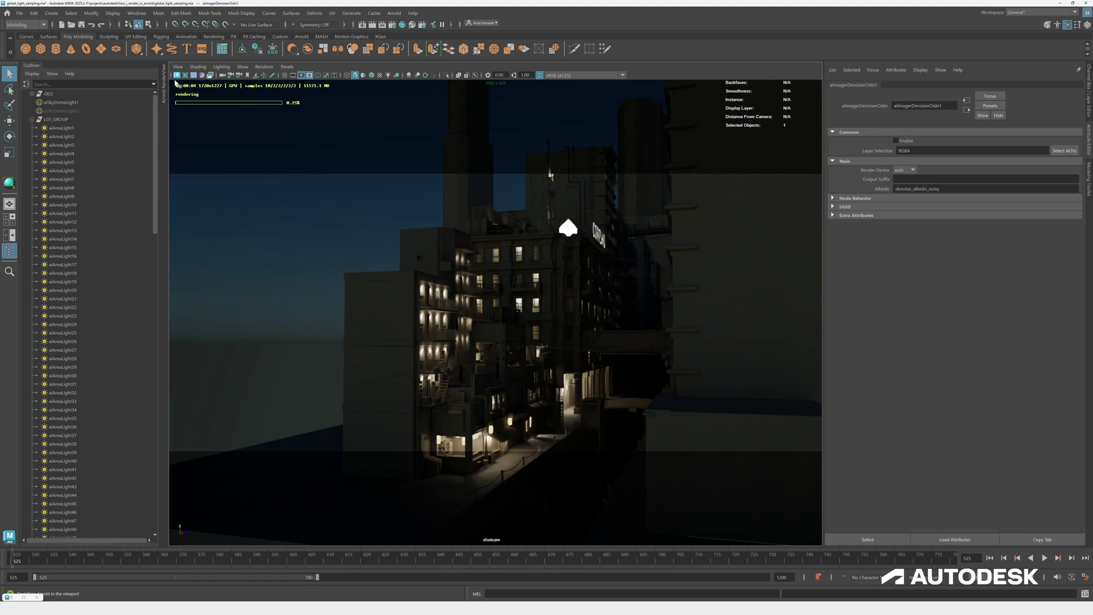
# - Stop the Arnold viewport render, select the small area light above the upper balcony window and inspect its Samples setting
pyautogui.click(176, 75)
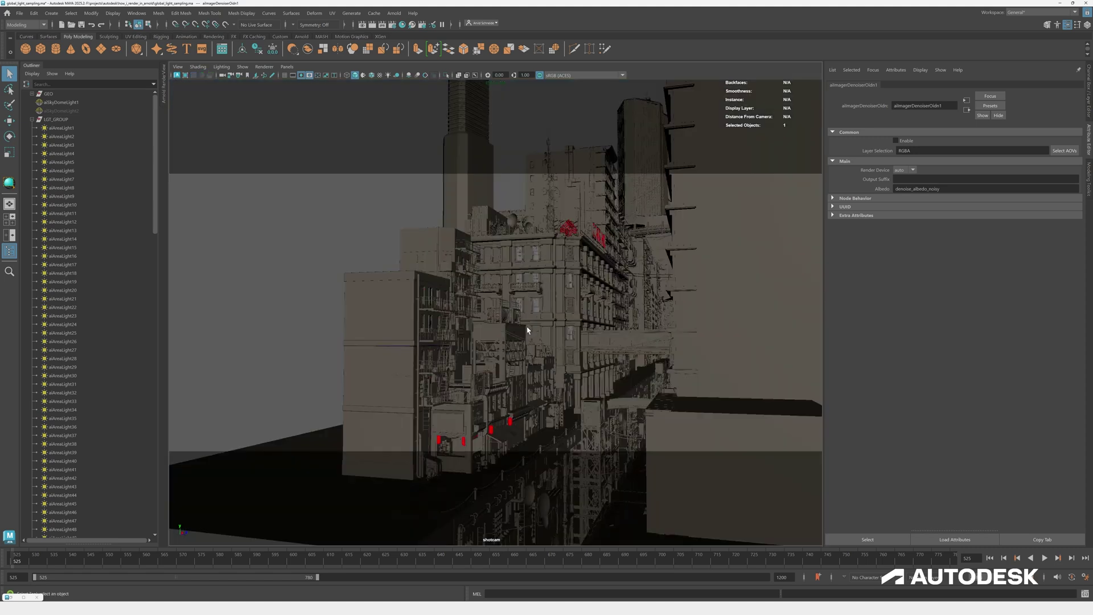
pyautogui.scroll(5, 451, 398)
pyautogui.keyDown('alt'); pyautogui.moveTo(434, 415); pyautogui.dragTo(566, 305, button='right'); pyautogui.keyUp('alt')
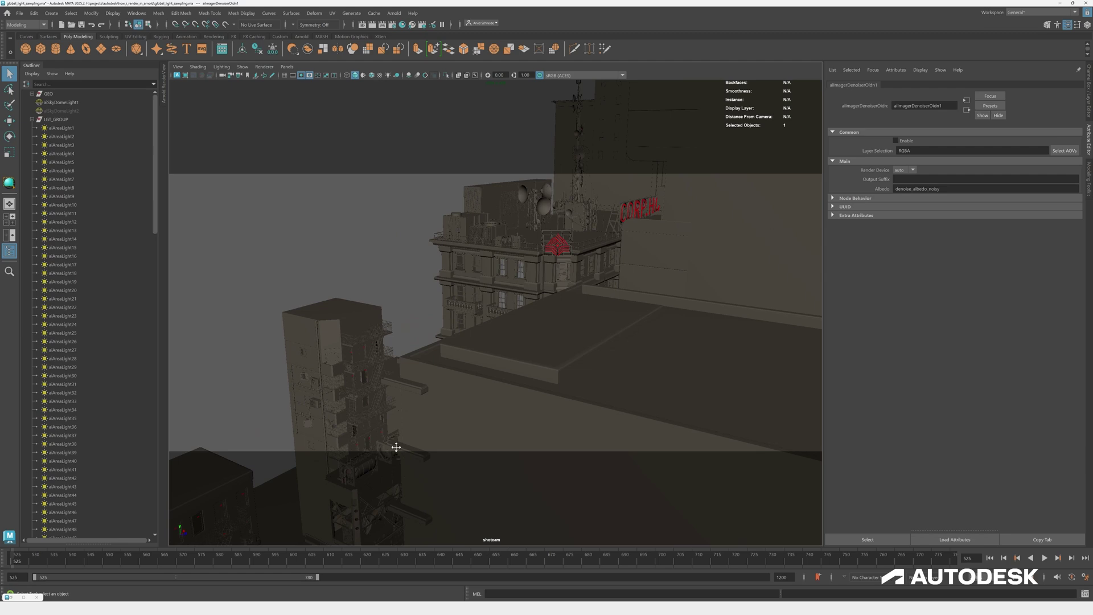
pyautogui.keyDown('alt'); pyautogui.moveTo(395, 447); pyautogui.dragTo(518, 285, button='middle'); pyautogui.keyUp('alt')
pyautogui.keyDown('alt'); pyautogui.moveTo(517, 285); pyautogui.dragTo(508, 301); pyautogui.keyUp('alt')
pyautogui.keyDown('alt'); pyautogui.moveTo(462, 316); pyautogui.dragTo(543, 202, button='right'); pyautogui.keyUp('alt')
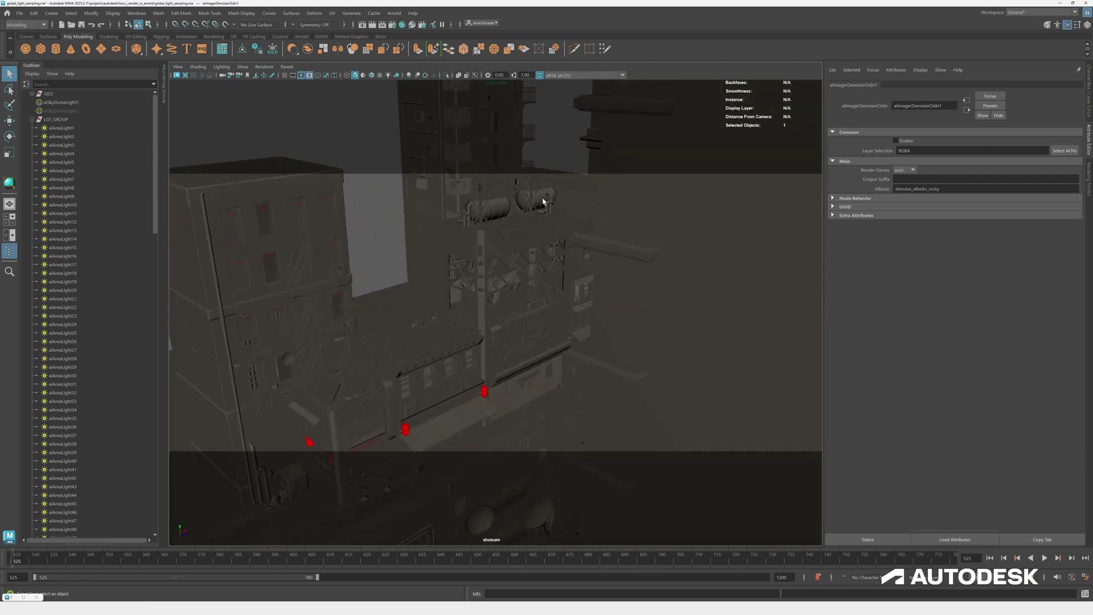
pyautogui.keyDown('alt'); pyautogui.moveTo(543, 203); pyautogui.dragTo(493, 303); pyautogui.keyUp('alt')
pyautogui.keyDown('alt'); pyautogui.moveTo(493, 303); pyautogui.dragTo(709, 254, button='right'); pyautogui.keyUp('alt')
pyautogui.keyDown('alt'); pyautogui.moveTo(709, 255); pyautogui.dragTo(473, 237); pyautogui.keyUp('alt')
pyautogui.keyDown('alt'); pyautogui.moveTo(329, 213); pyautogui.dragTo(379, 232); pyautogui.keyUp('alt')
pyautogui.click(375, 187)
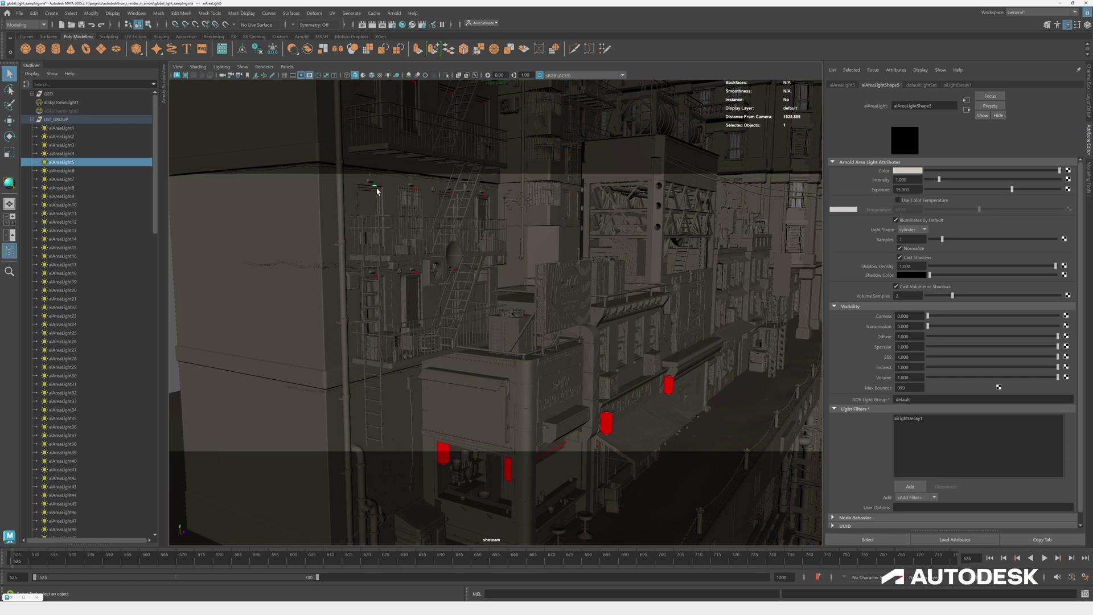
pyautogui.click(913, 240)
pyautogui.keyDown('alt'); pyautogui.moveTo(532, 261); pyautogui.dragTo(487, 202, button='middle'); pyautogui.keyUp('alt')
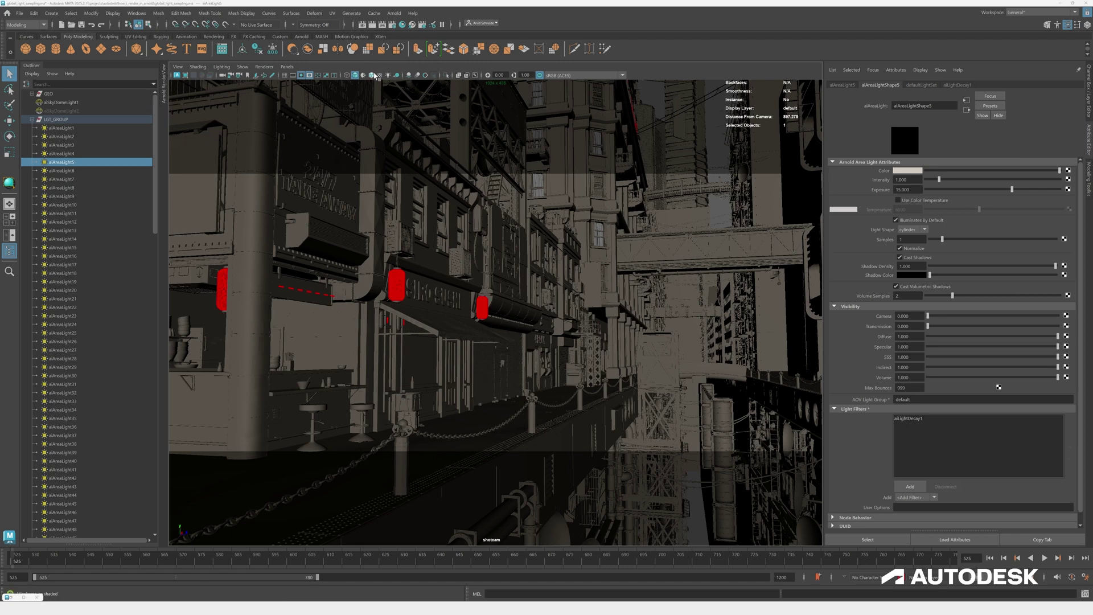
# - Open the Render Settings and inspect the Camera (AA), Max. Camera (AA) and Global Light Sampling Light Samples settings
pyautogui.click(392, 25)
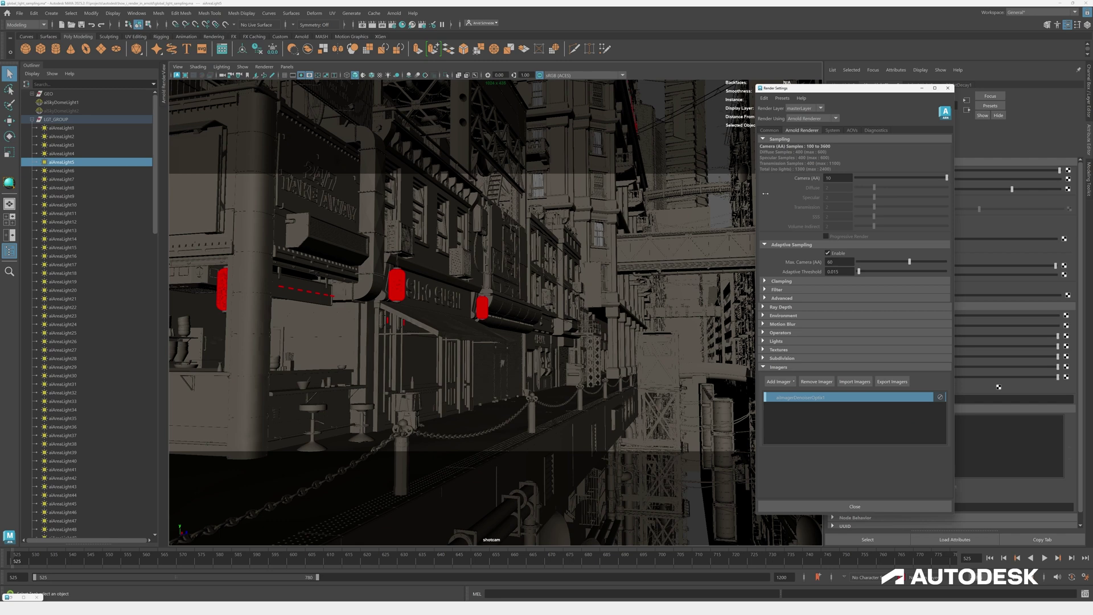
pyautogui.moveTo(834, 88); pyautogui.dragTo(569, 87)
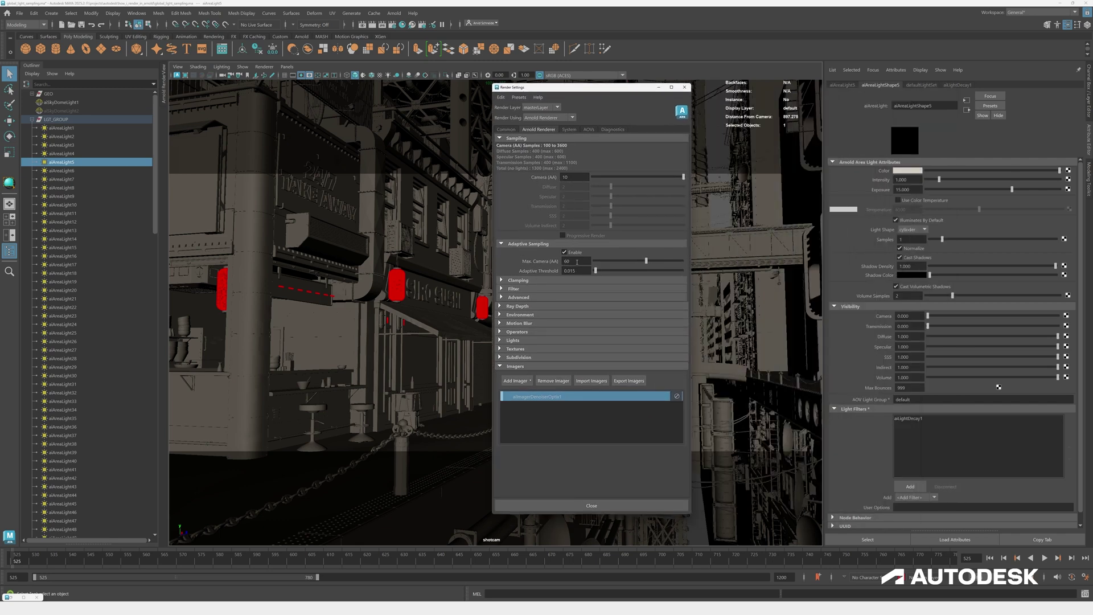
pyautogui.doubleClick(577, 261)
pyautogui.doubleClick(566, 177)
pyautogui.click(514, 366)
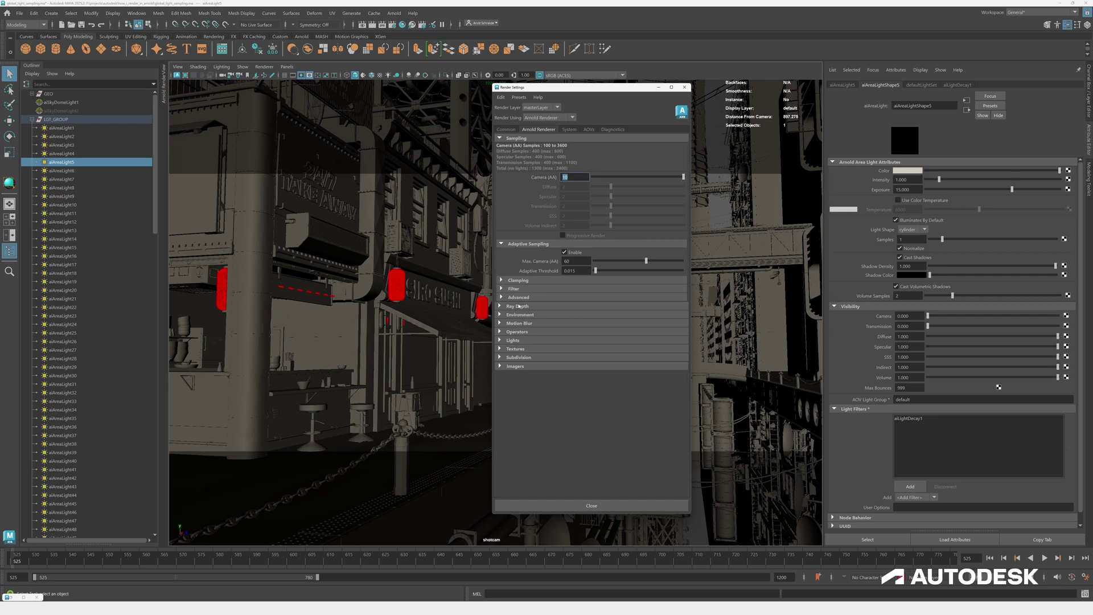
pyautogui.click(519, 341)
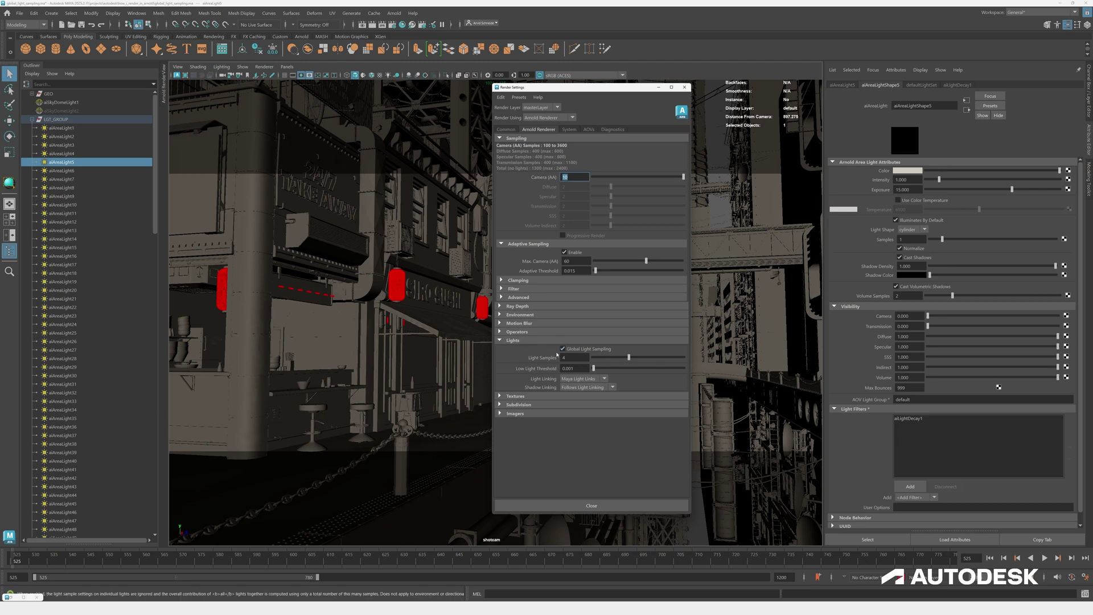
pyautogui.click(572, 357)
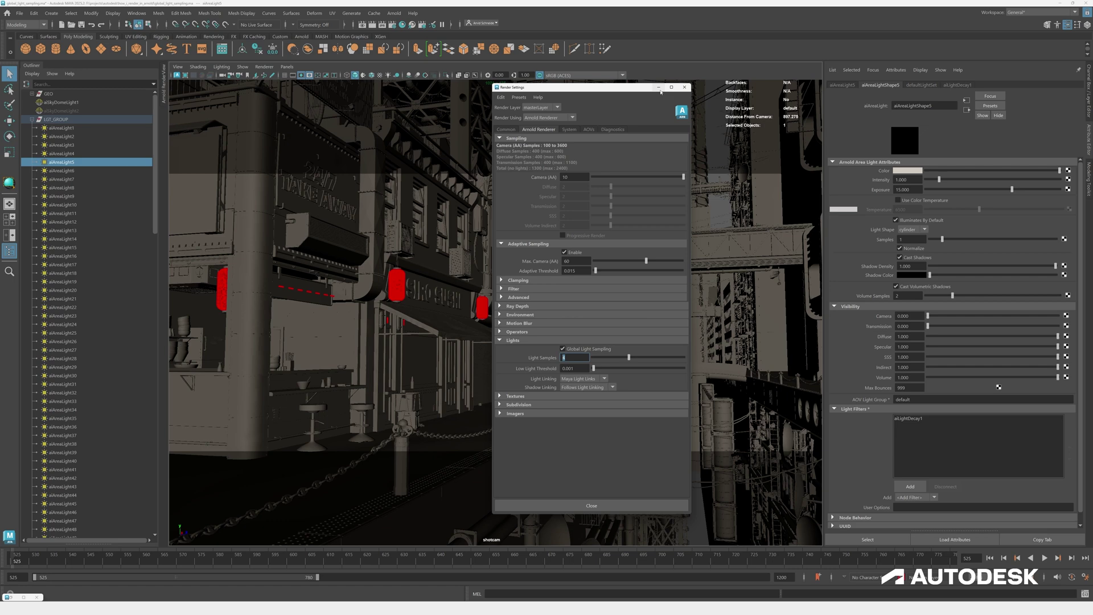
# - Minimize the Render Settings, restart the Arnold viewport render and examine the lit buildings around the CORP.HQ sign
pyautogui.click(658, 89)
pyautogui.click(177, 74)
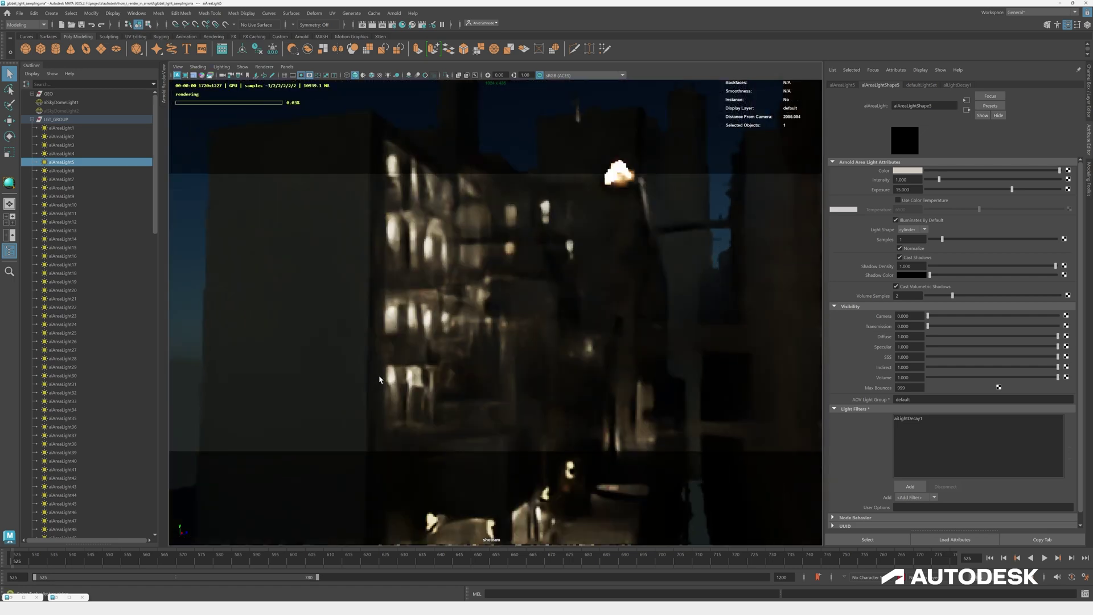
pyautogui.keyDown('alt'); pyautogui.moveTo(380, 380); pyautogui.dragTo(370, 380); pyautogui.keyUp('alt')
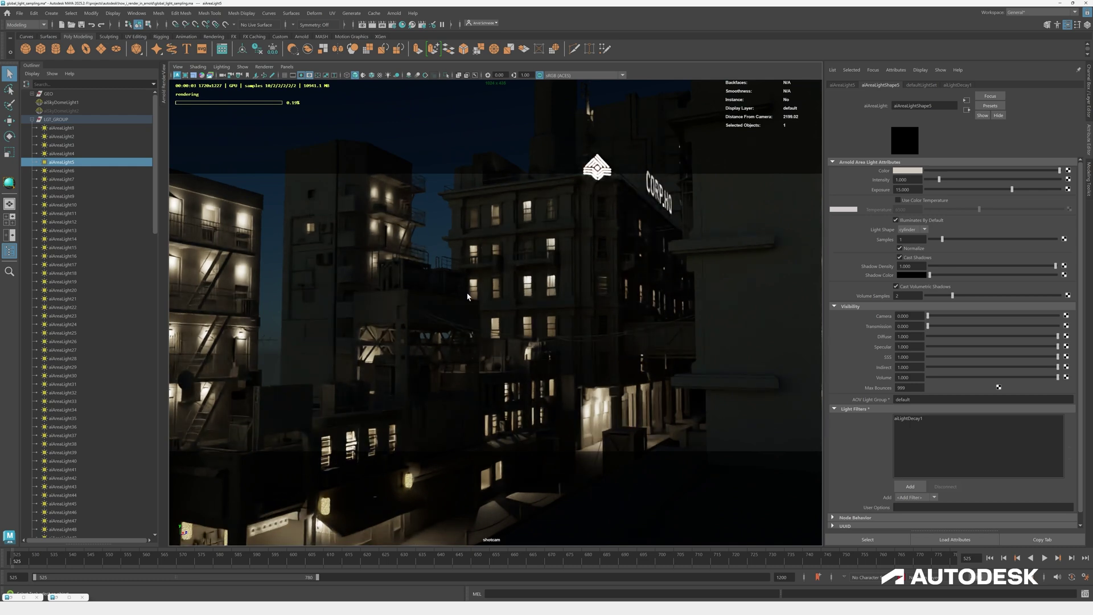
pyautogui.keyDown('alt'); pyautogui.moveTo(594, 222); pyautogui.dragTo(584, 244, button='middle'); pyautogui.keyUp('alt')
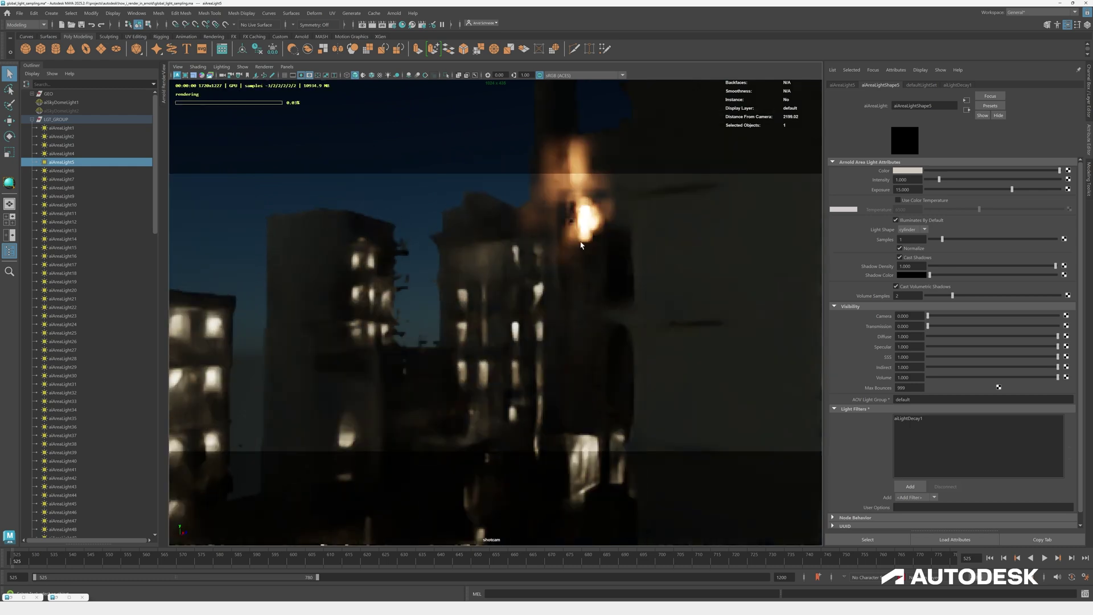
pyautogui.keyDown('alt'); pyautogui.moveTo(690, 199); pyautogui.dragTo(689, 199, button='right'); pyautogui.keyUp('alt')
pyautogui.scroll(4, 617, 251)
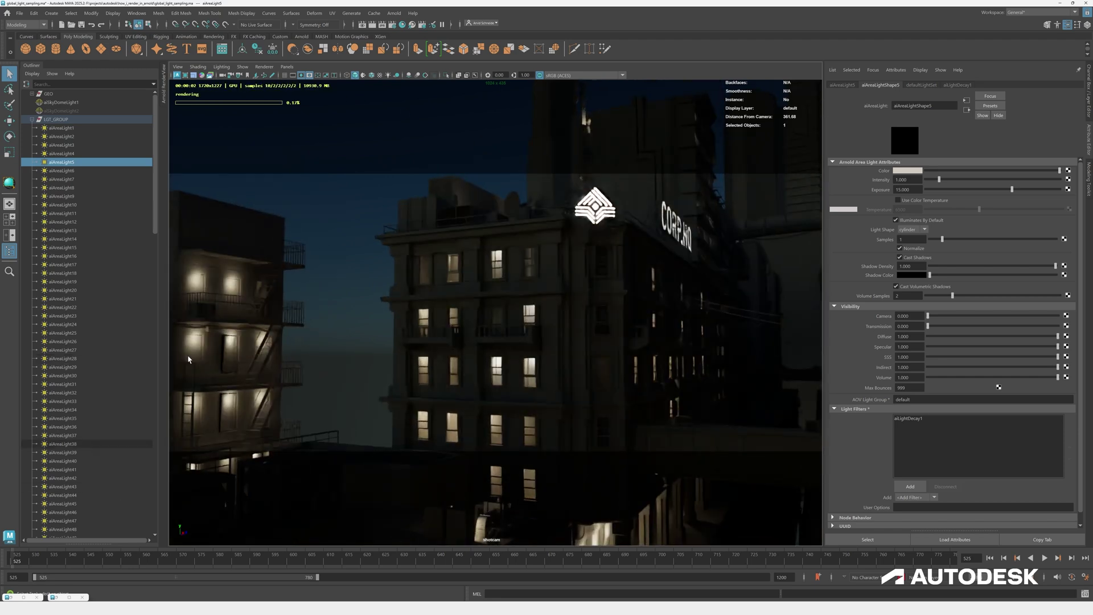
# - Reopen the Render Settings with the Lights section expanded
pyautogui.click(393, 25)
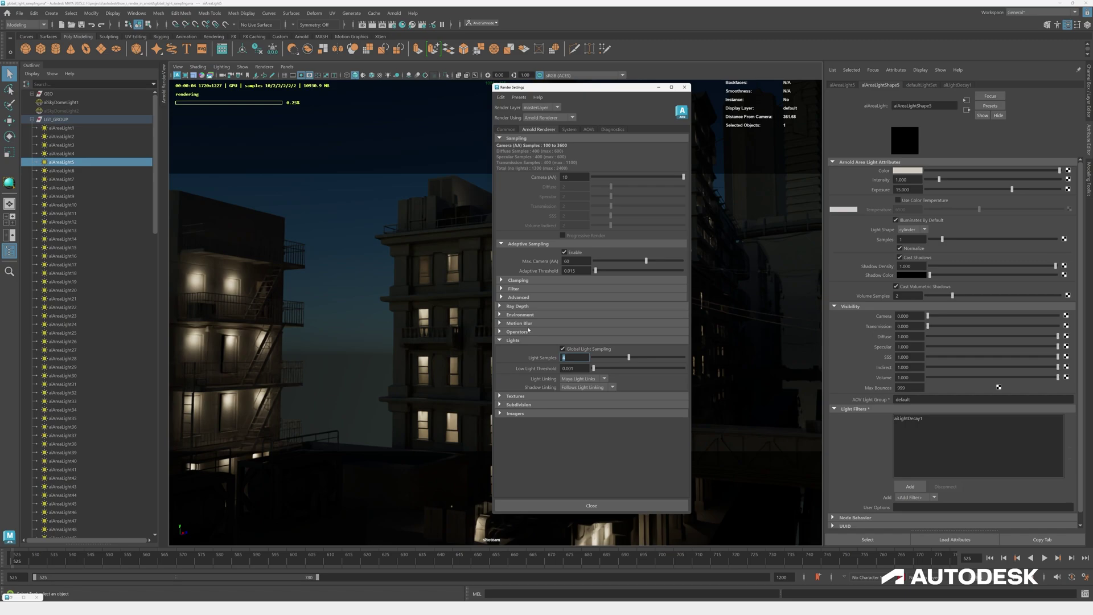